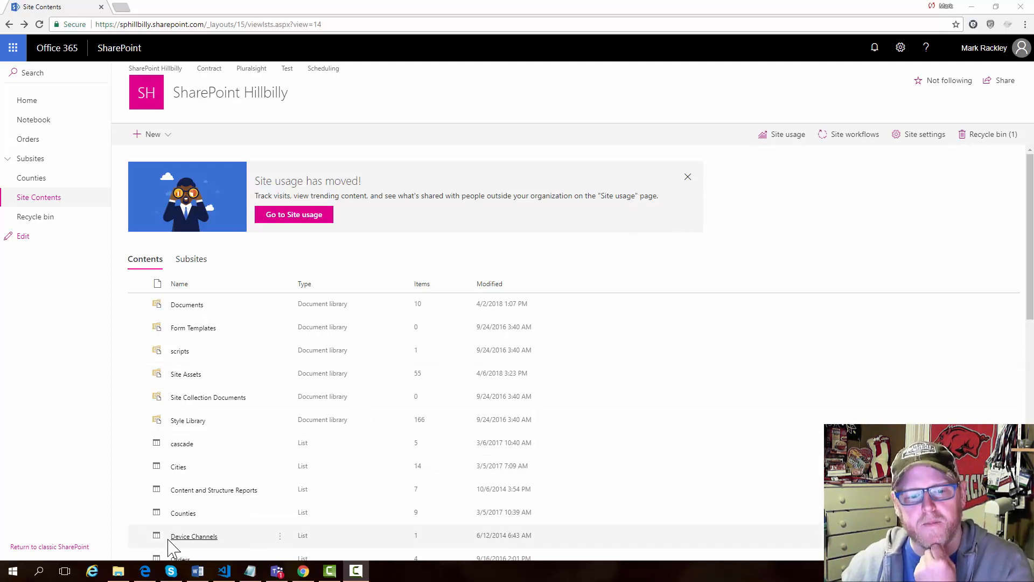
Switch to File Explorer's HillbillyTabs folder and move its window aside to uncover the site contents list.
click(120, 571)
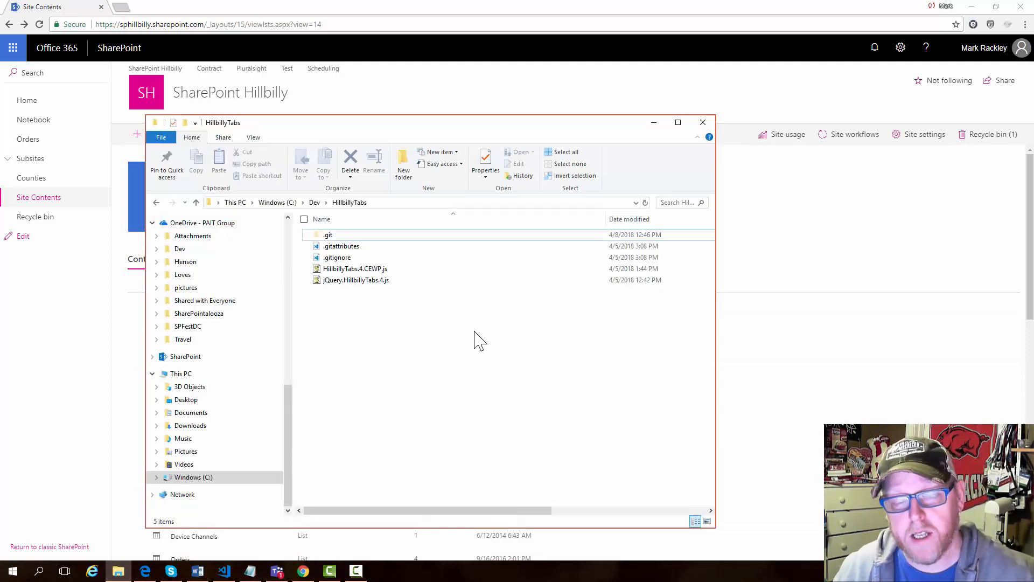
click(405, 277)
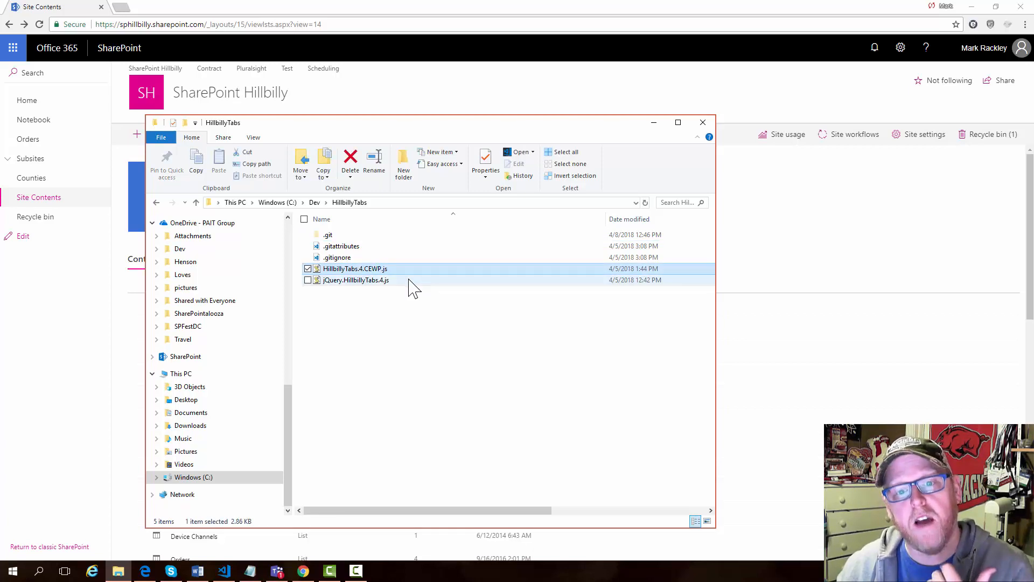
click(412, 287)
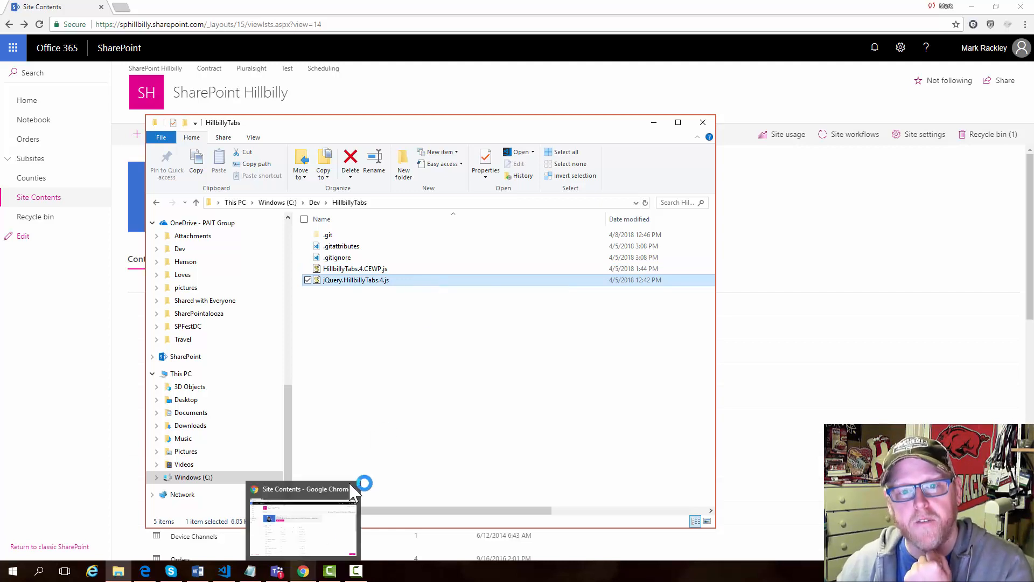
drag(469, 129, 793, 102)
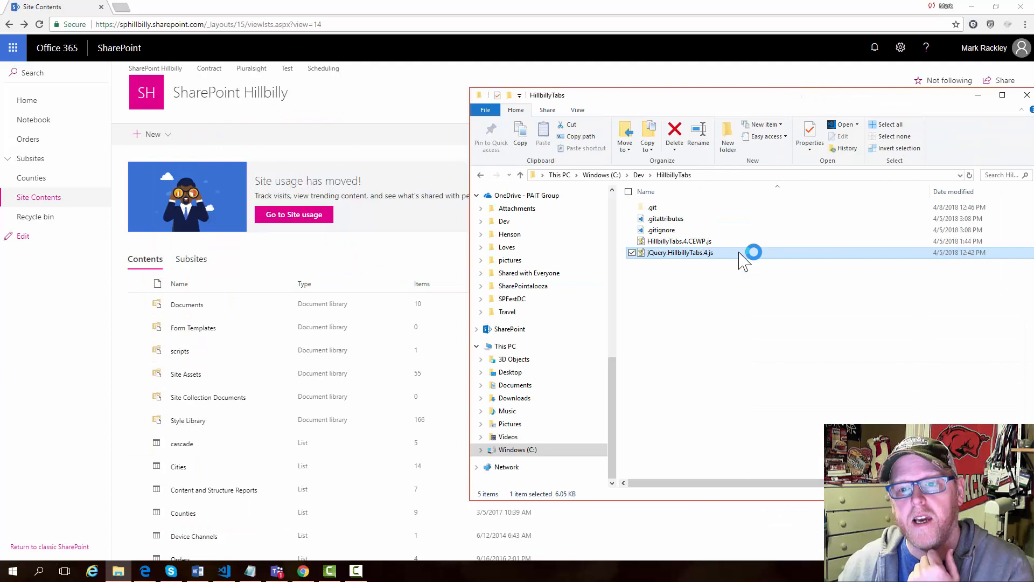
click(751, 318)
Open the Site Assets library from the site contents in a new browser tab.
scroll(237, 339, down, 3)
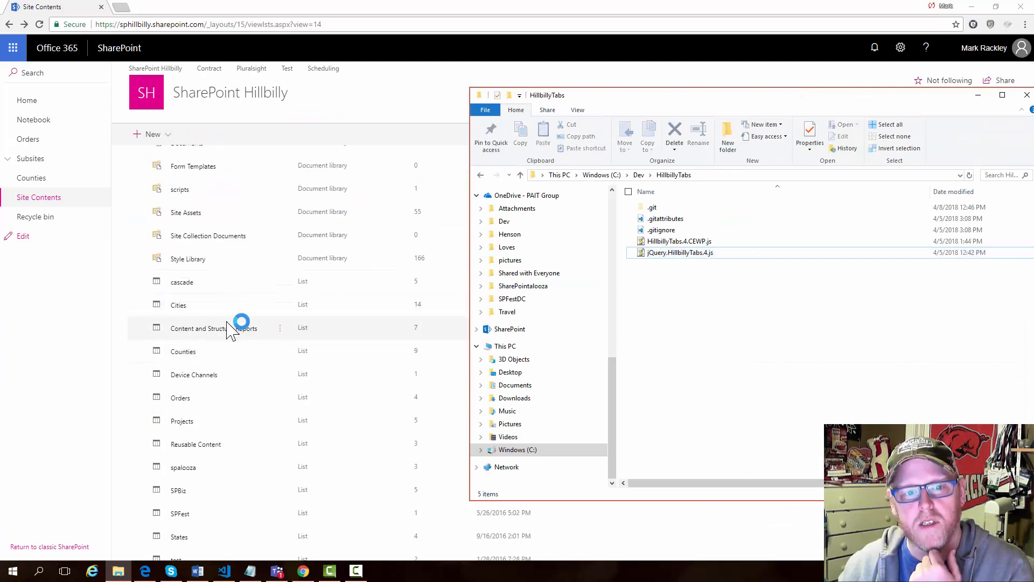
scroll(205, 302, up, 3)
click(194, 277)
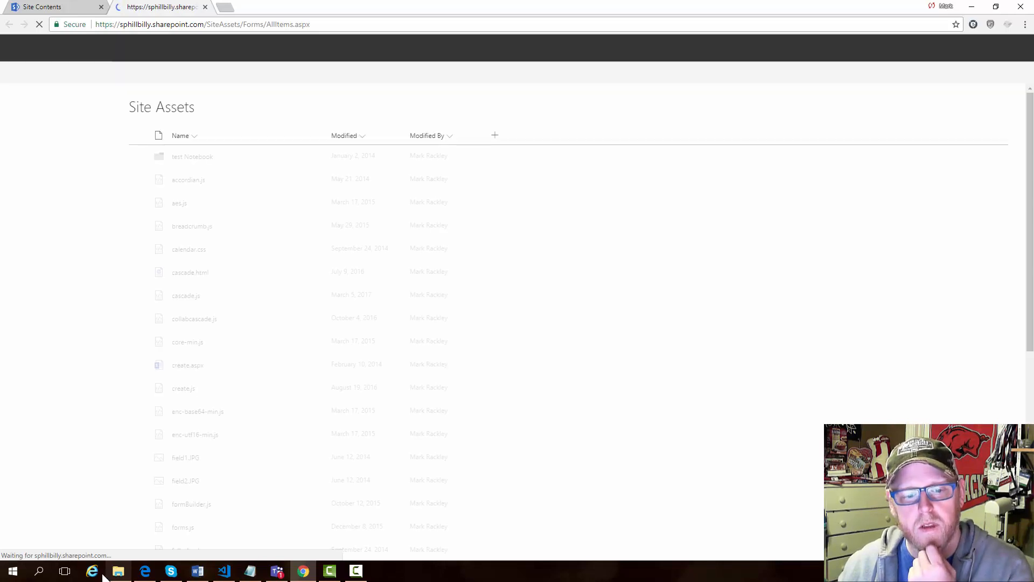
Upload HillbillyTabs.4.CEWP.js and jQuery.HillbillyTabs.4.js from the HillbillyTabs folder to the Site Assets library.
click(119, 575)
drag(733, 309, 686, 281)
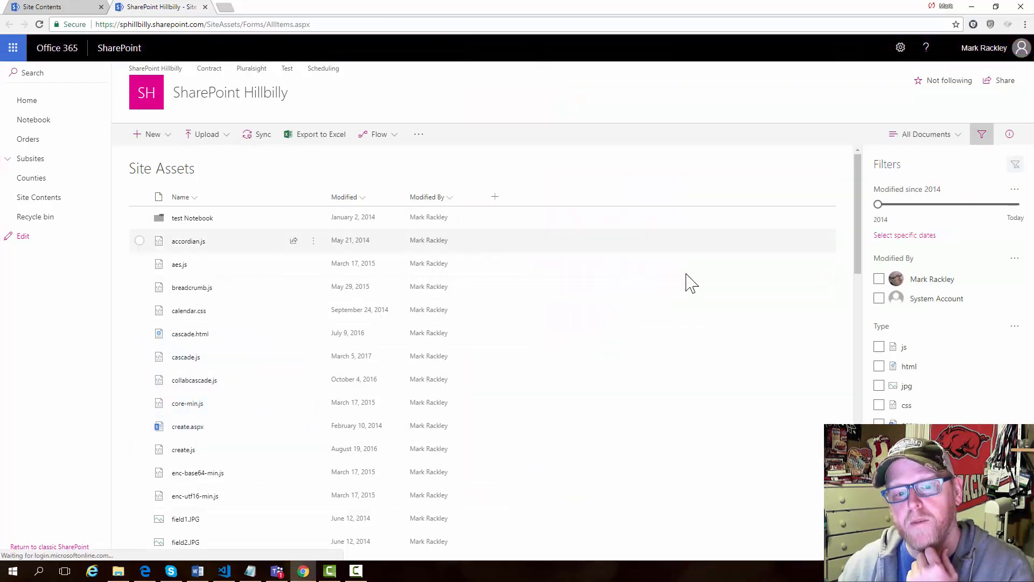
click(119, 572)
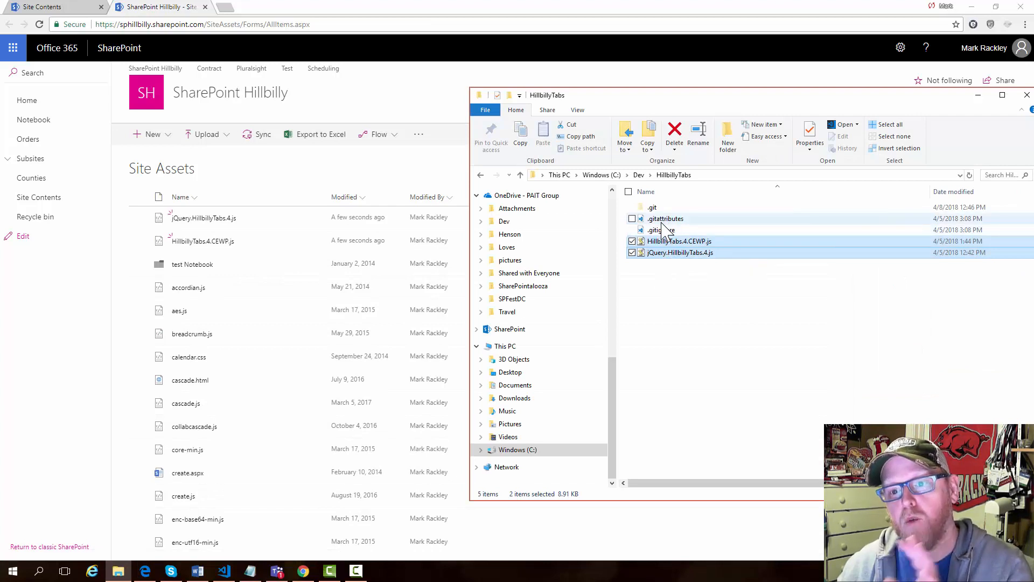
click(381, 181)
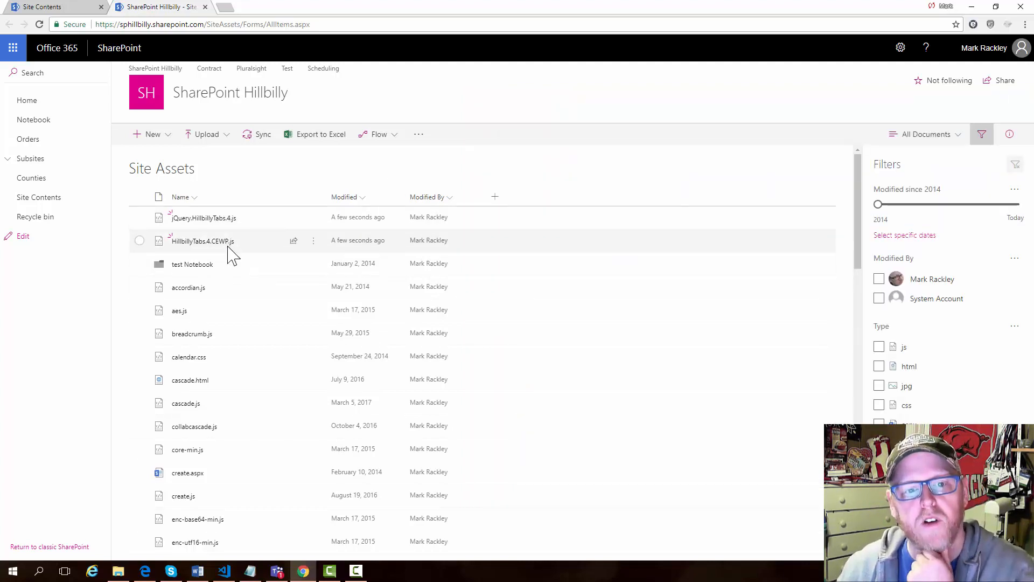
Open HillbillyTabs.4.CEWP.js in Site Assets and examine its script references and tab configuration examples.
click(194, 249)
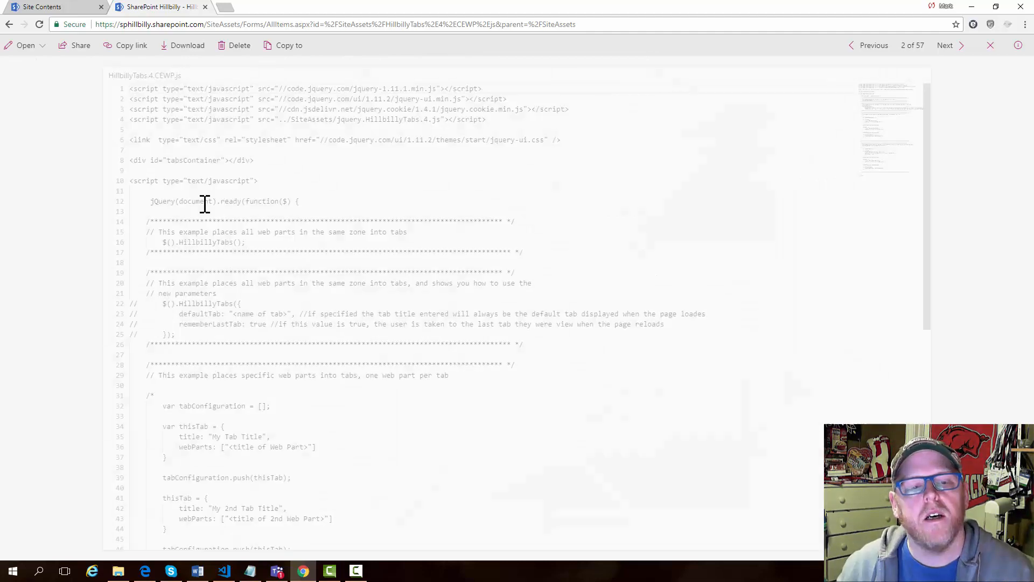
scroll(266, 318, down, 6)
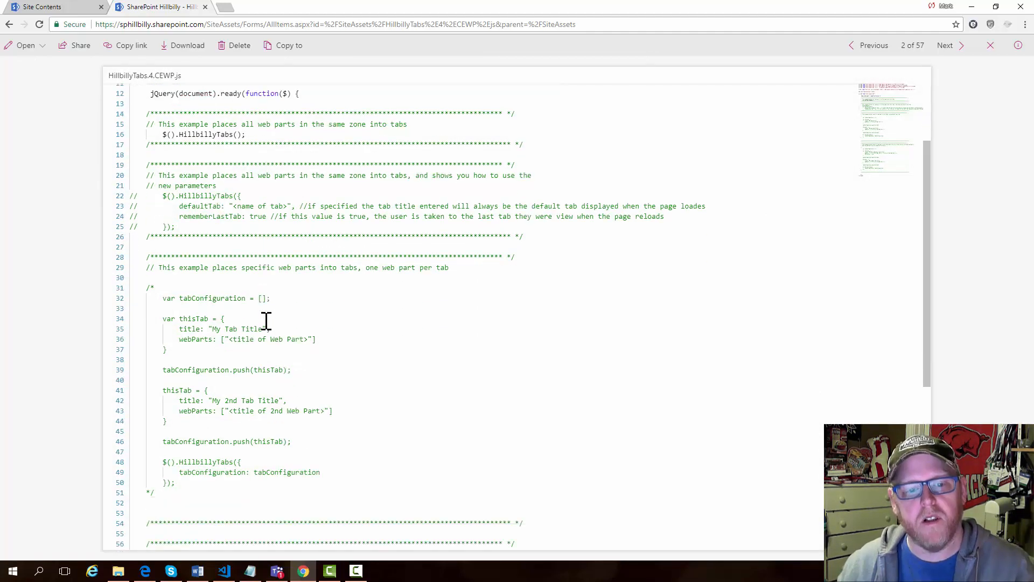
scroll(270, 310, down, 2)
scroll(270, 310, up, 6)
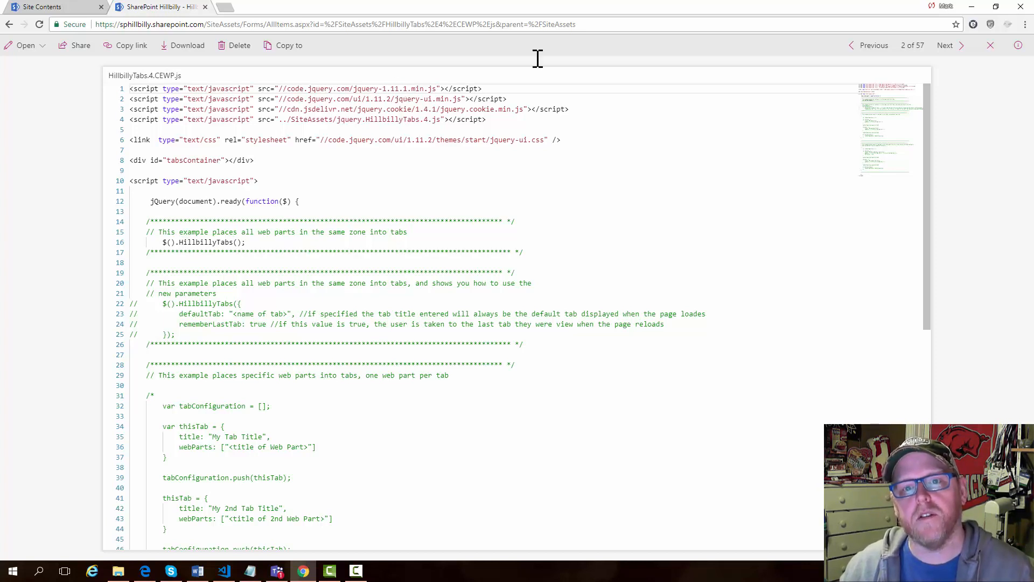
click(513, 86)
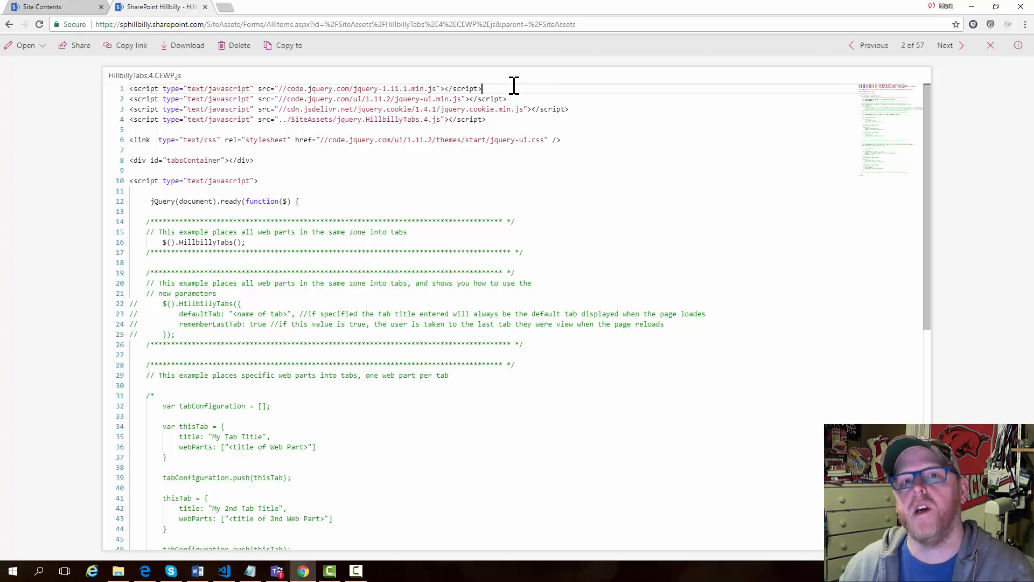
drag(513, 87, 134, 89)
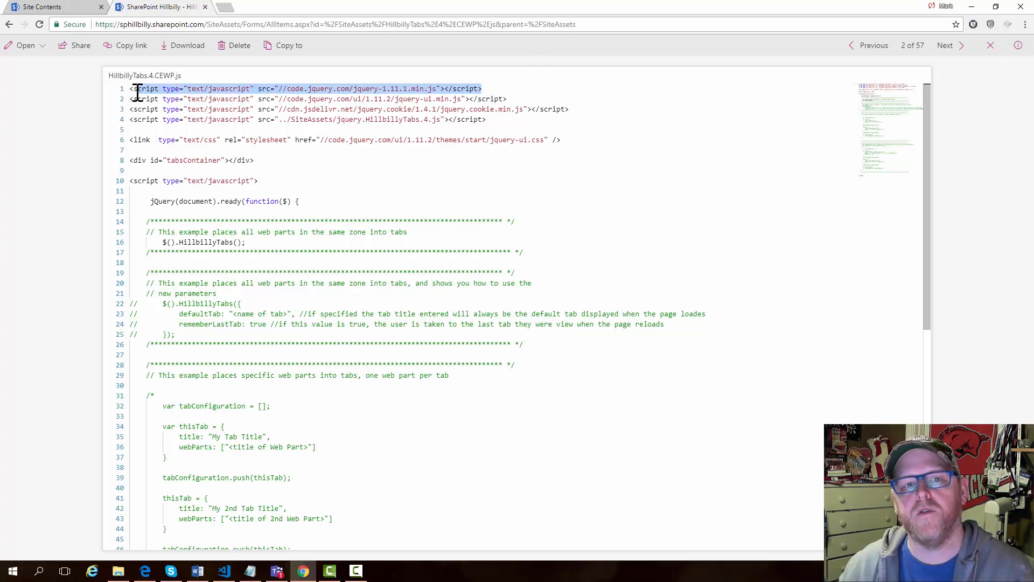
click(519, 99)
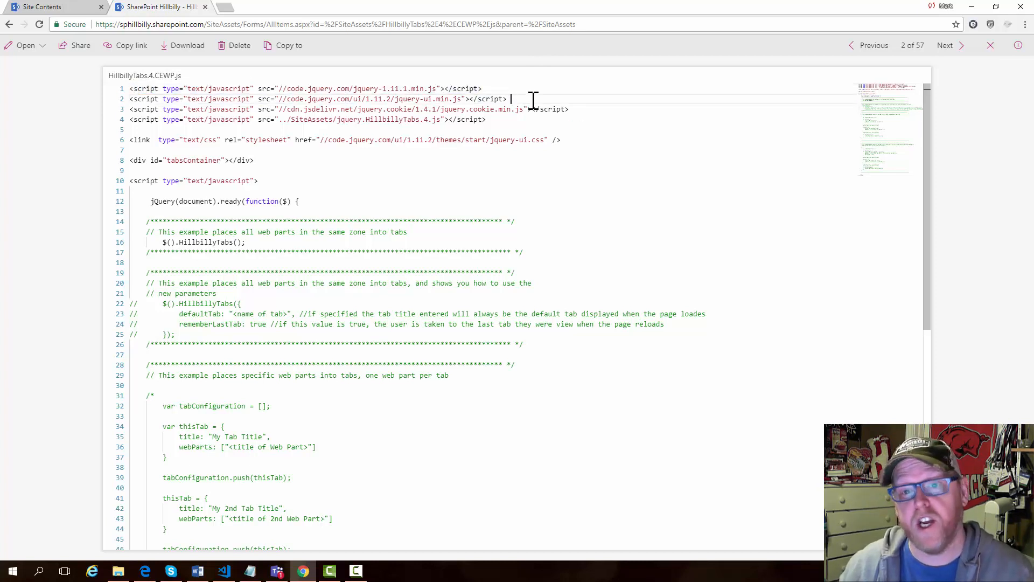
drag(533, 101, 307, 109)
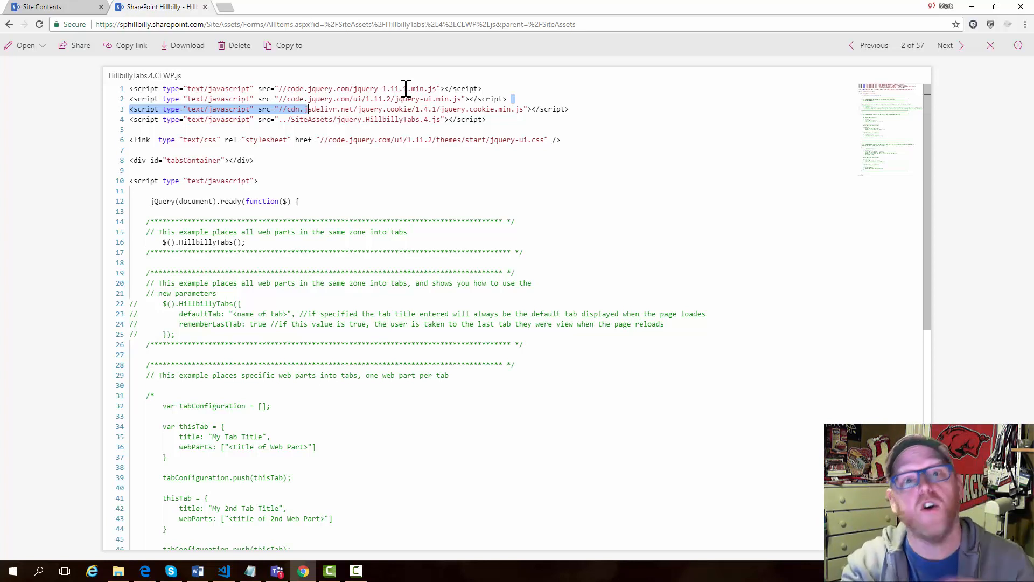
key(ctrl+End)
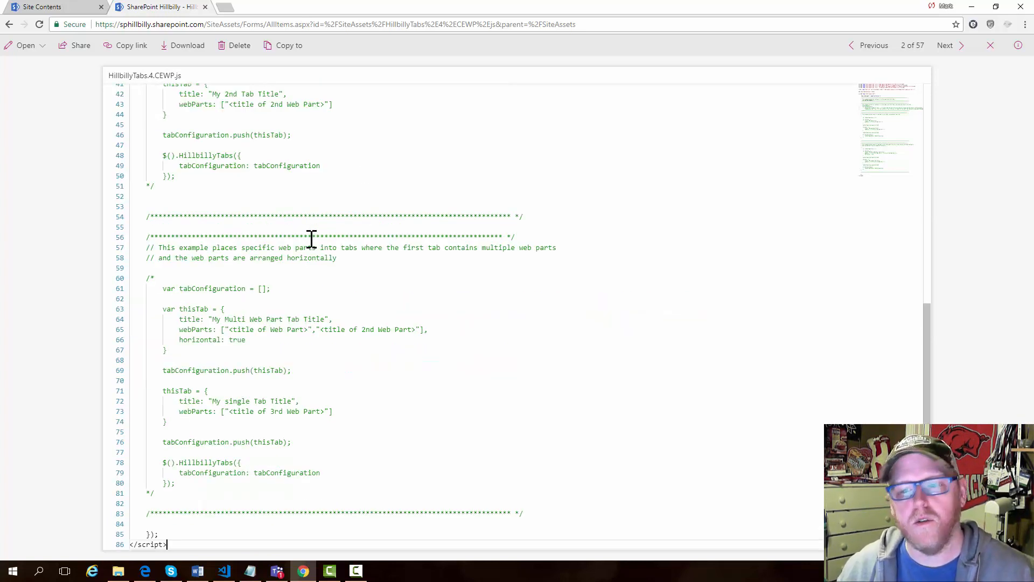
Return to the site contents and open the Site Pages library in a new browser tab.
click(55, 8)
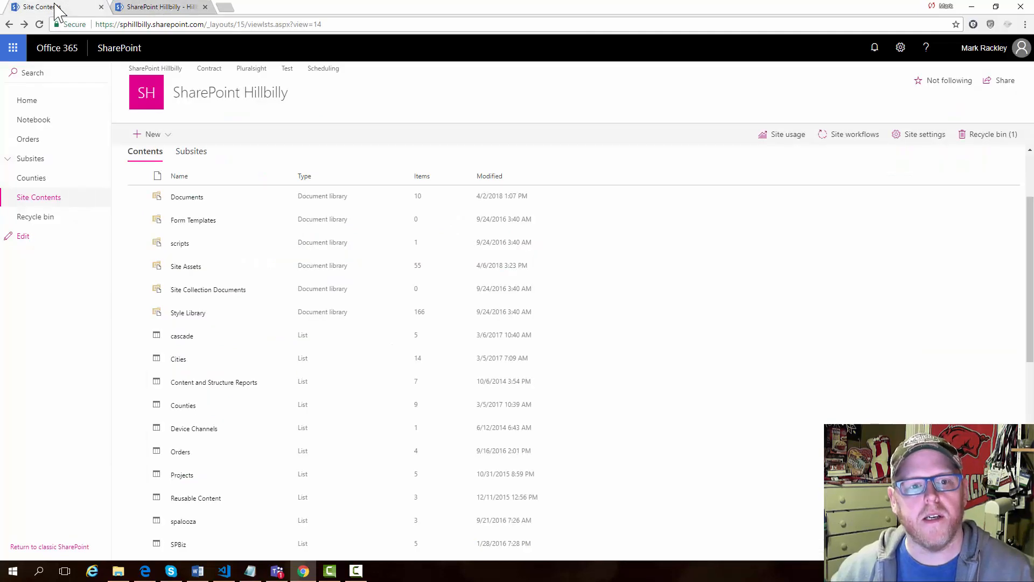
click(50, 206)
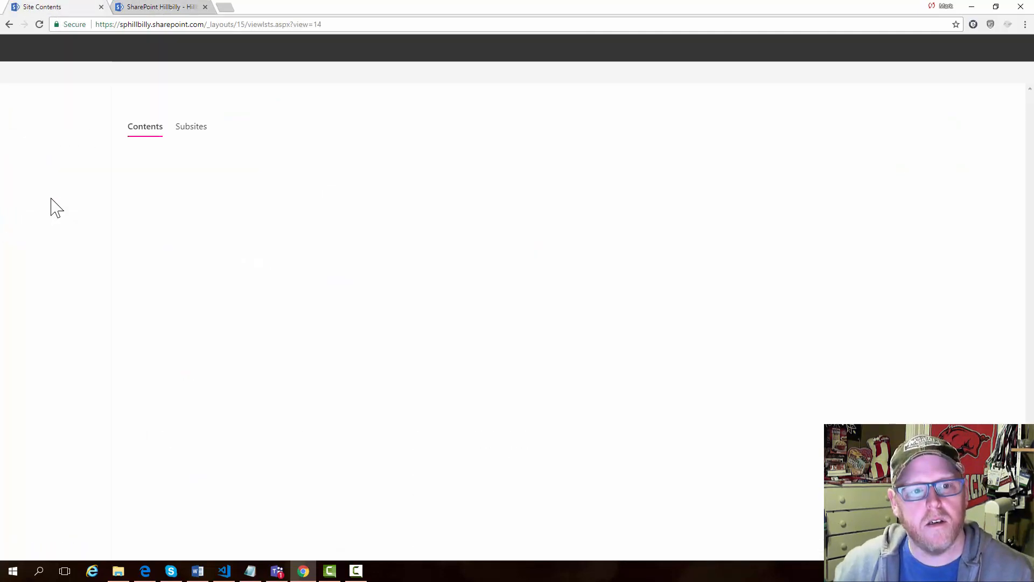
scroll(236, 321, down, 1)
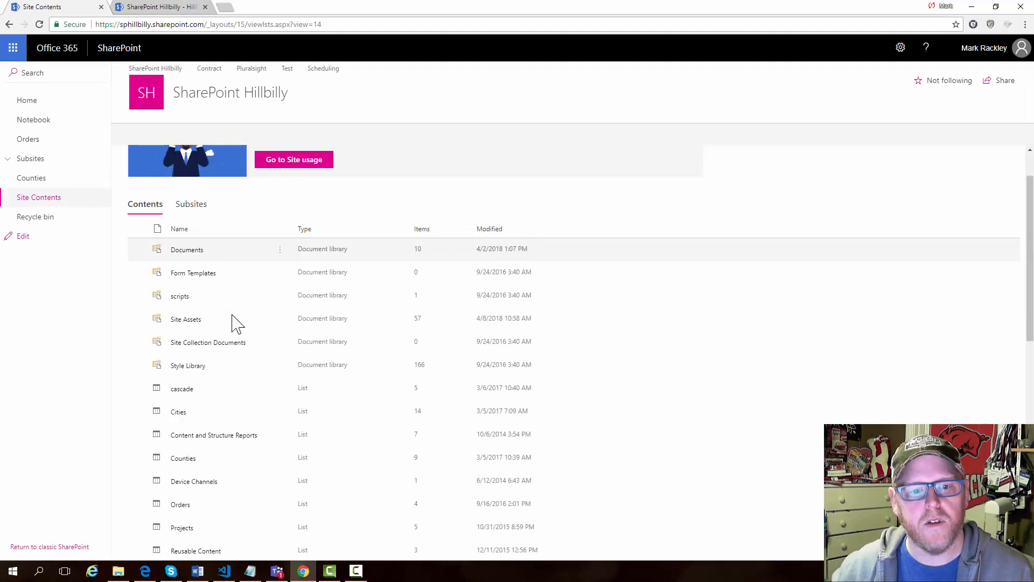
scroll(235, 323, down, 10)
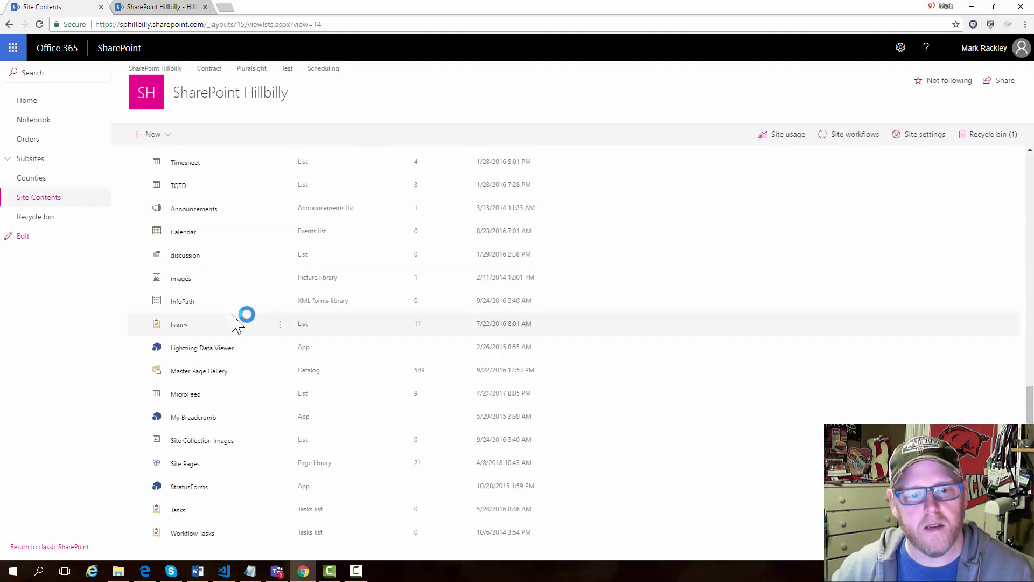
click(189, 465)
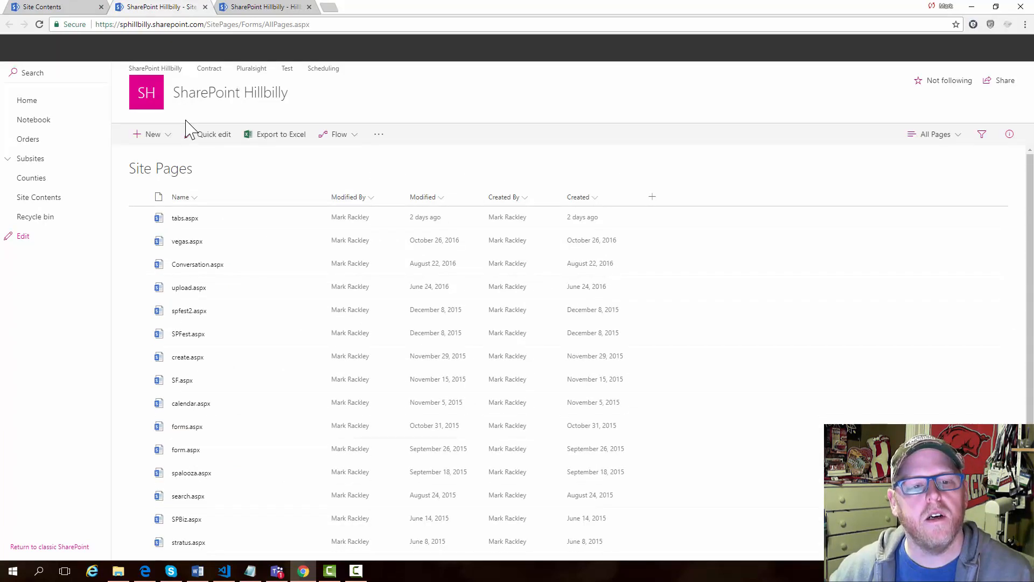
Create a Web Part Page named tabs, overwriting any existing file and saving it in the Site Pages document library.
click(170, 136)
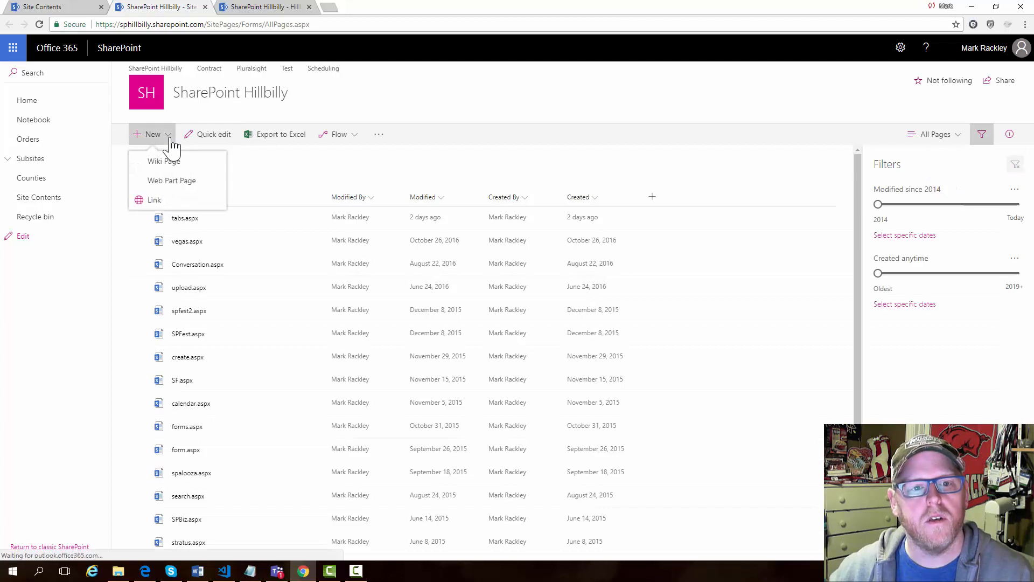
click(174, 181)
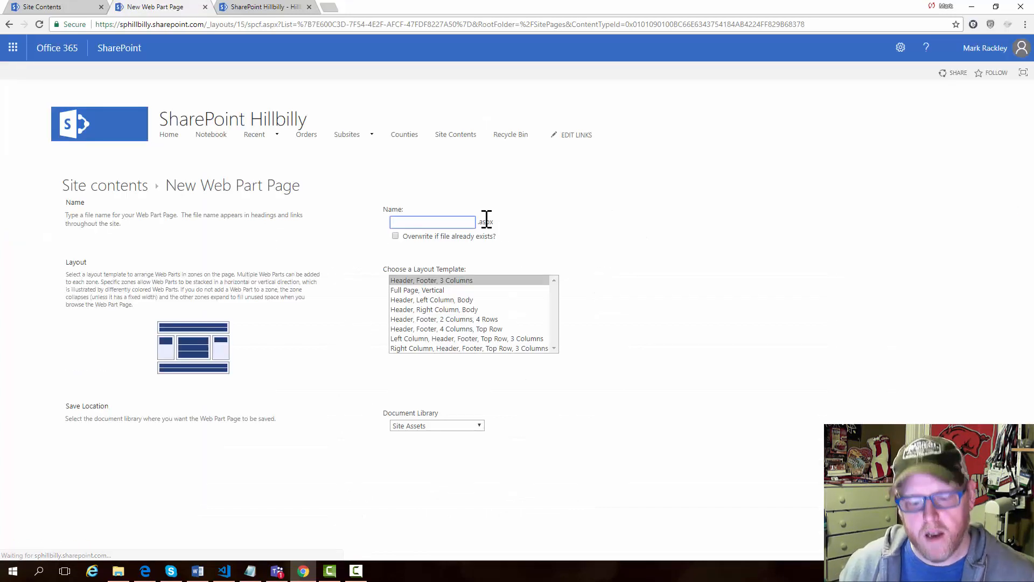
text(tan)
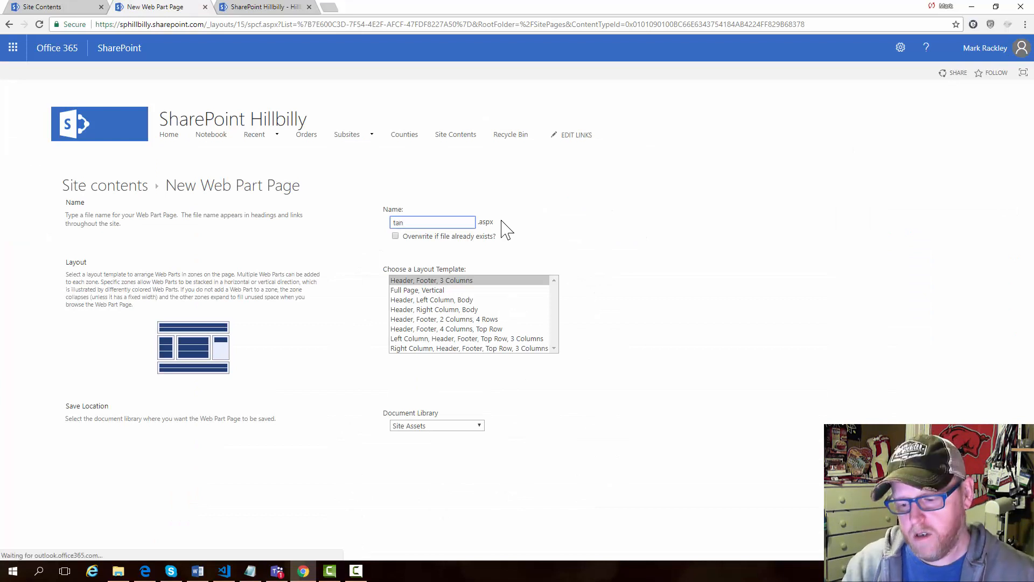
key(BackSpace)
text(bs)
click(532, 215)
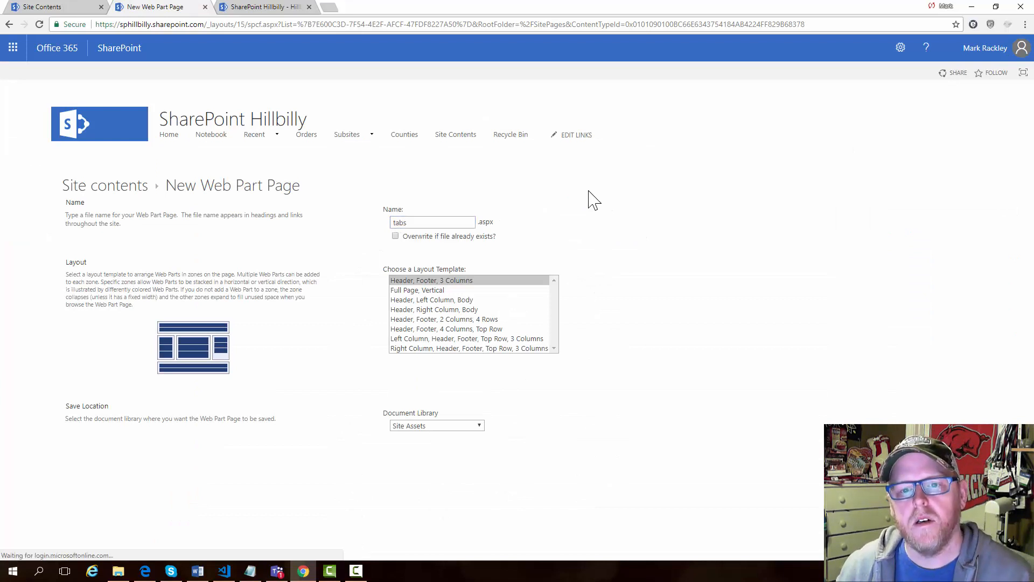
click(395, 236)
click(461, 426)
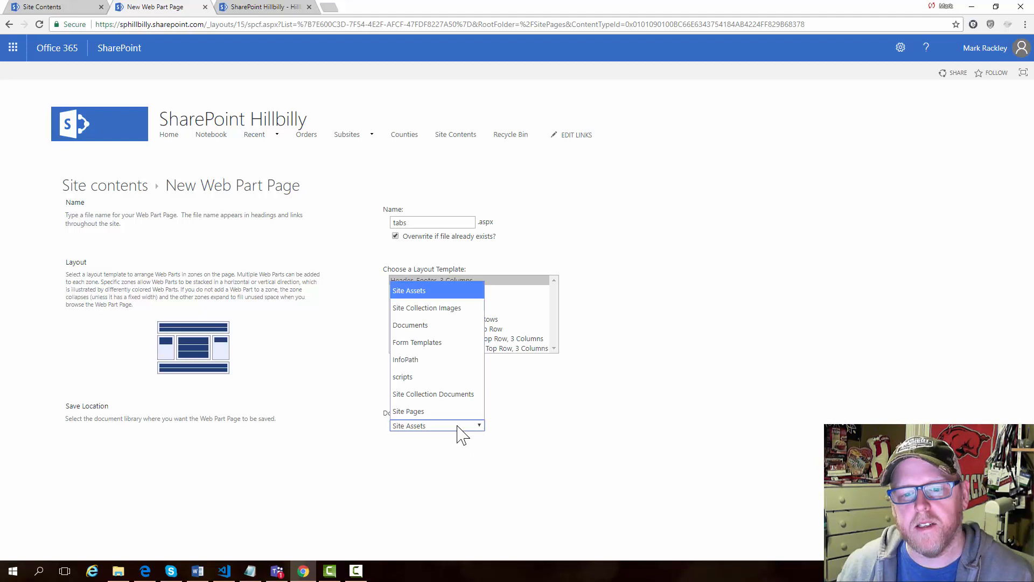
click(443, 412)
click(935, 465)
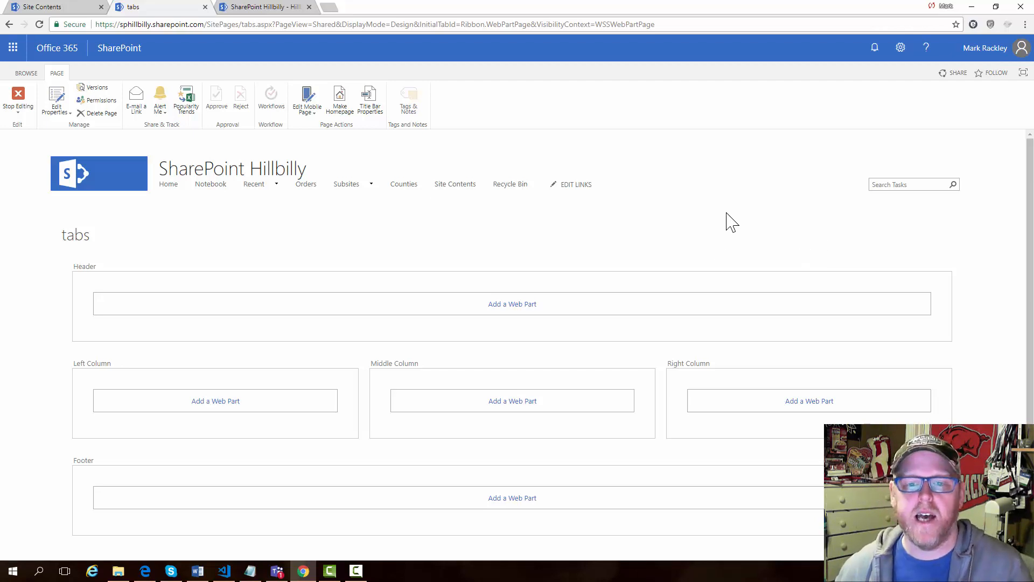
Add the Cities list web part to the page's Header zone.
click(508, 305)
click(137, 192)
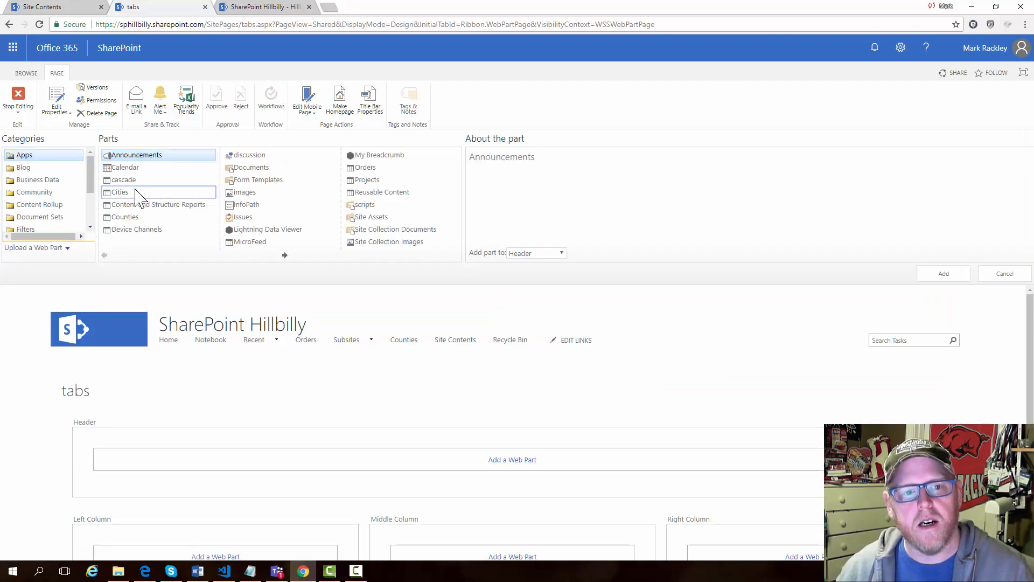
click(940, 273)
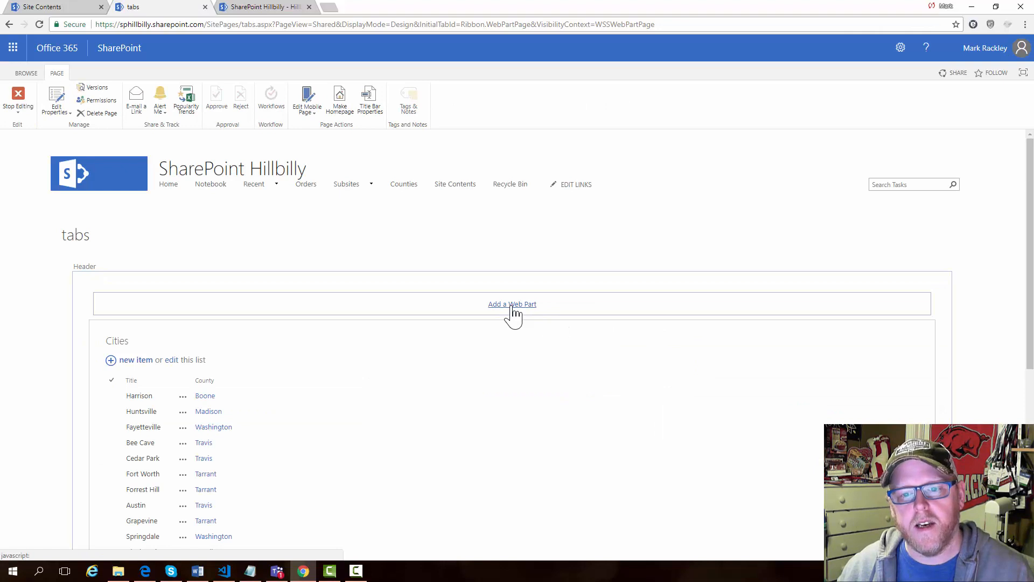
Add the States list web part to the Header zone alongside the Cities list.
click(511, 304)
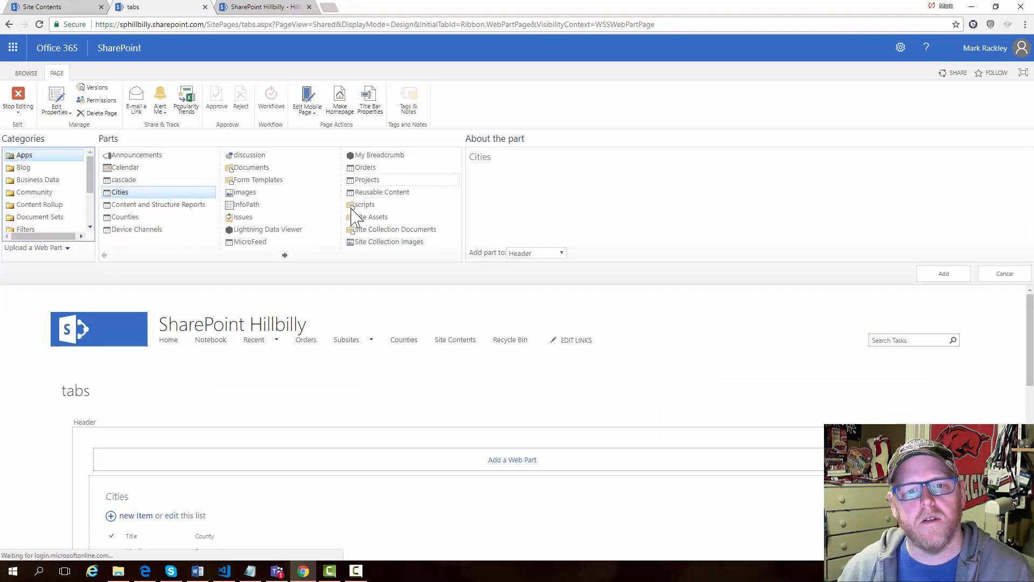
click(285, 255)
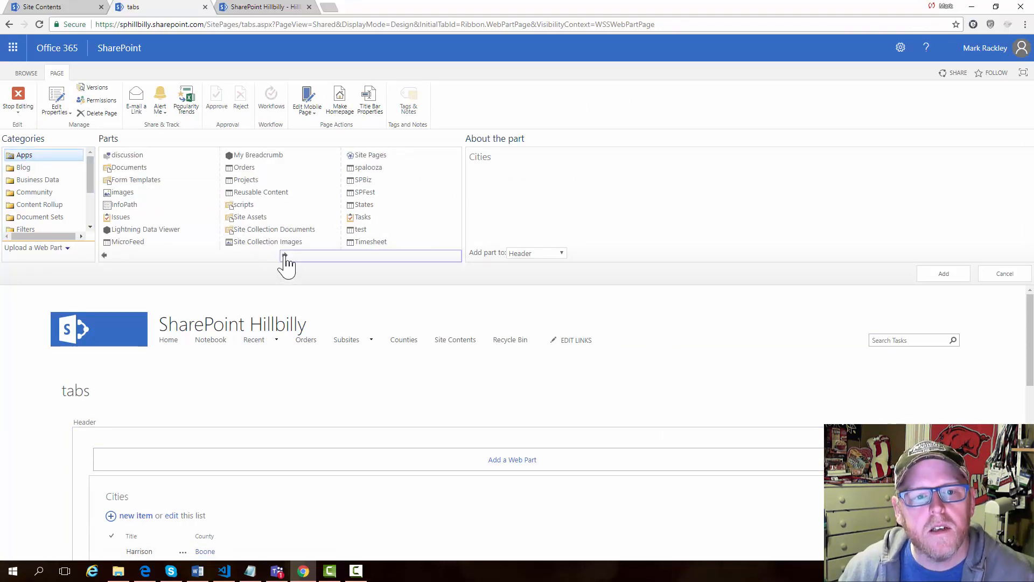
click(374, 218)
click(928, 276)
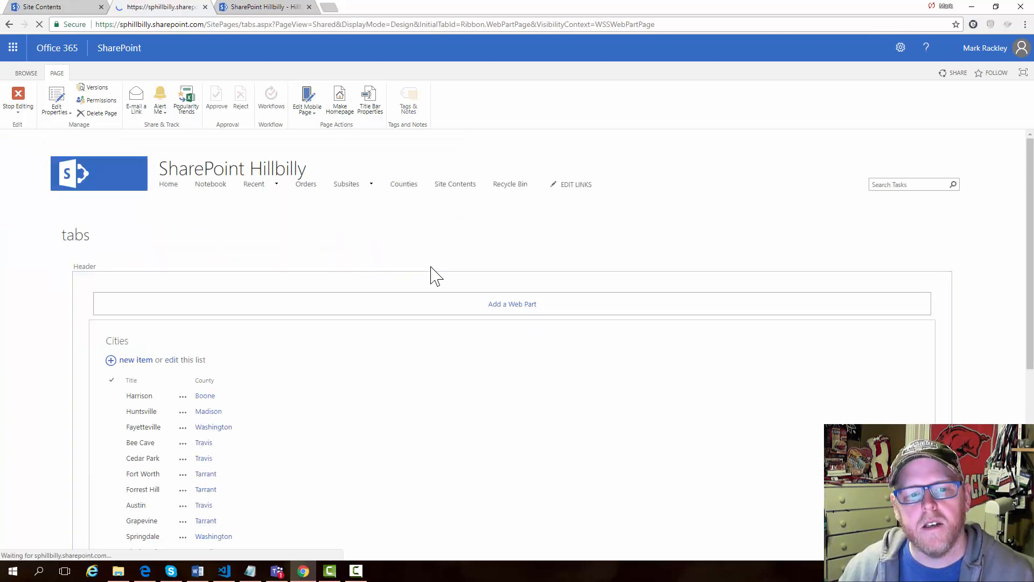
Add the Counties list web part to the page's Left Column zone.
scroll(427, 319, down, 4)
scroll(427, 318, down, 5)
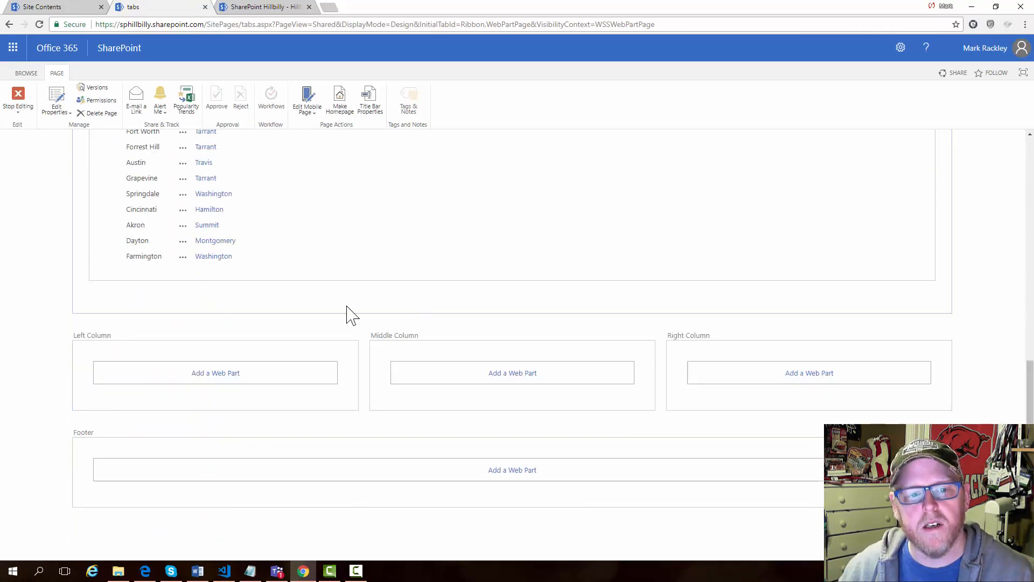
click(232, 377)
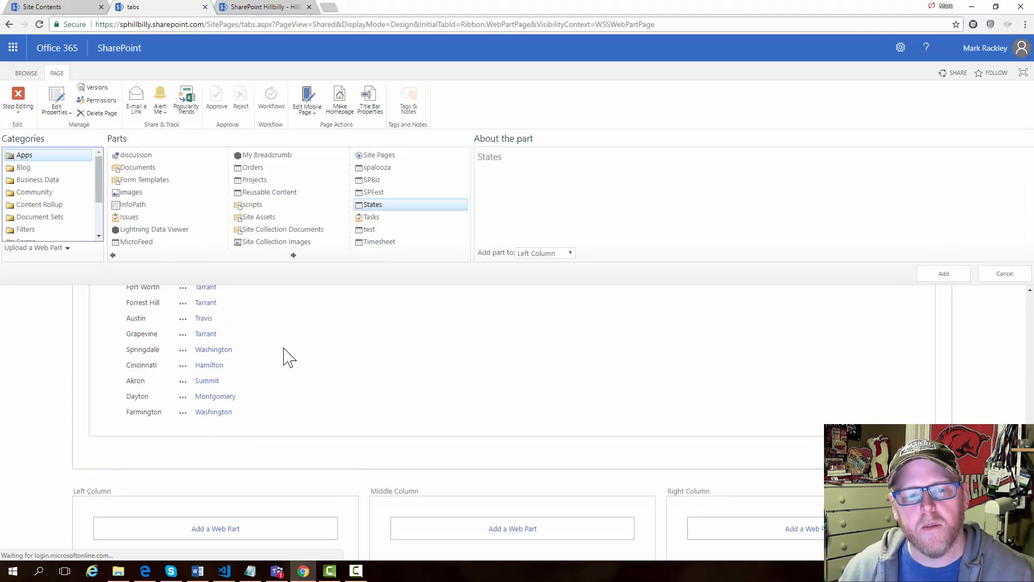
click(113, 255)
click(147, 218)
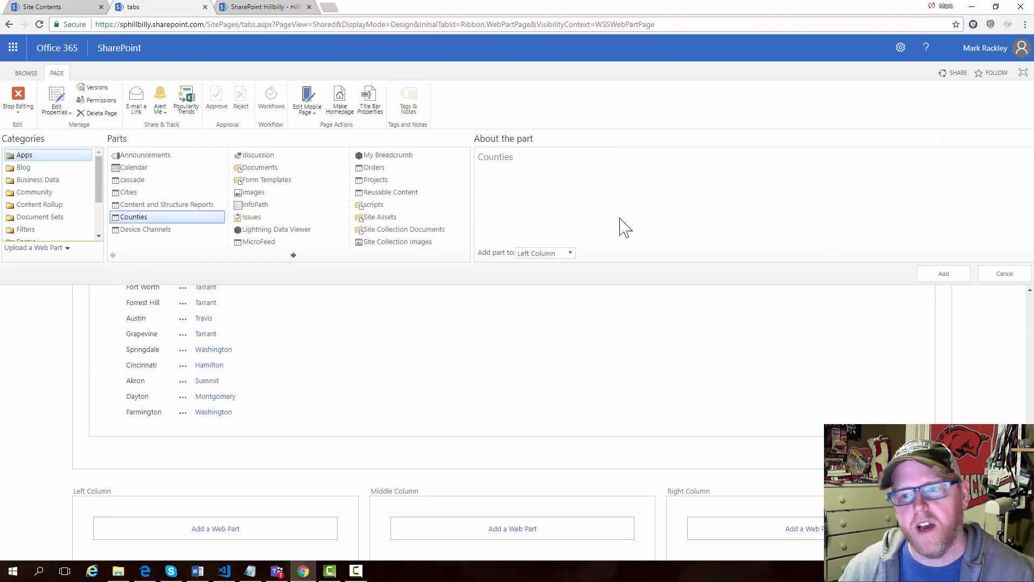
click(956, 275)
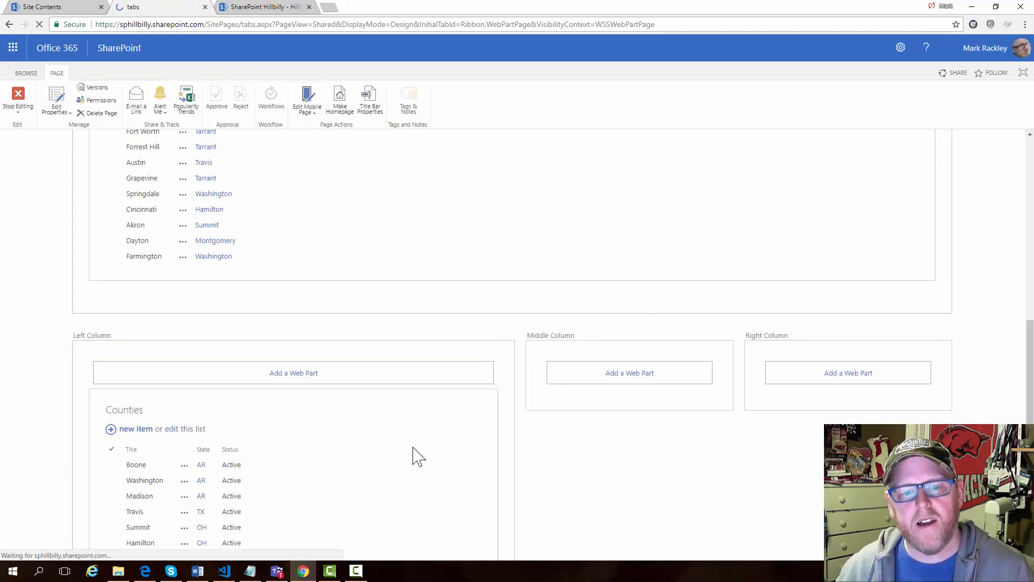
Add a Content Editor web part from the Media and Content category to the Header zone.
scroll(434, 458, up, 5)
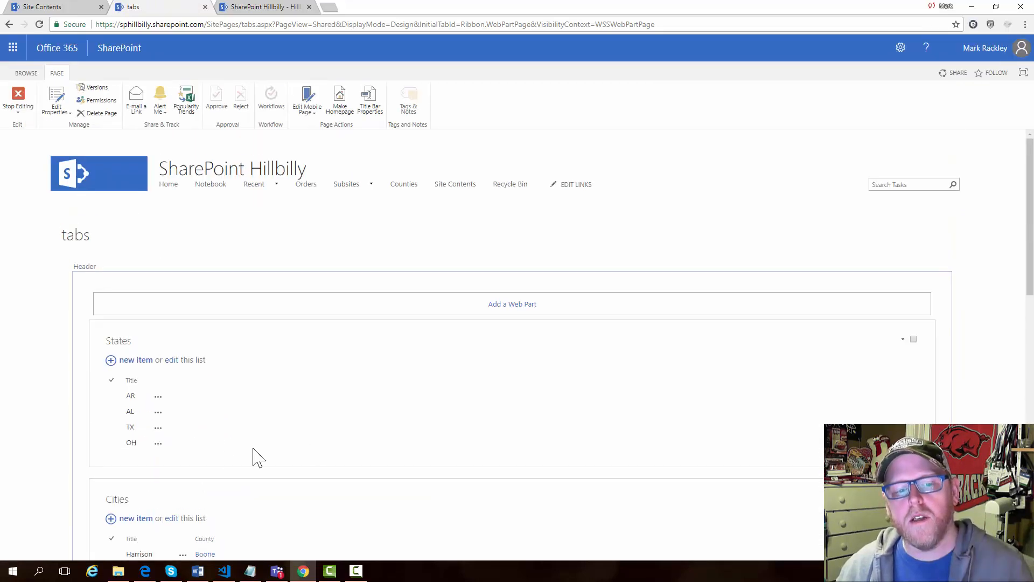
scroll(245, 403, down, 1)
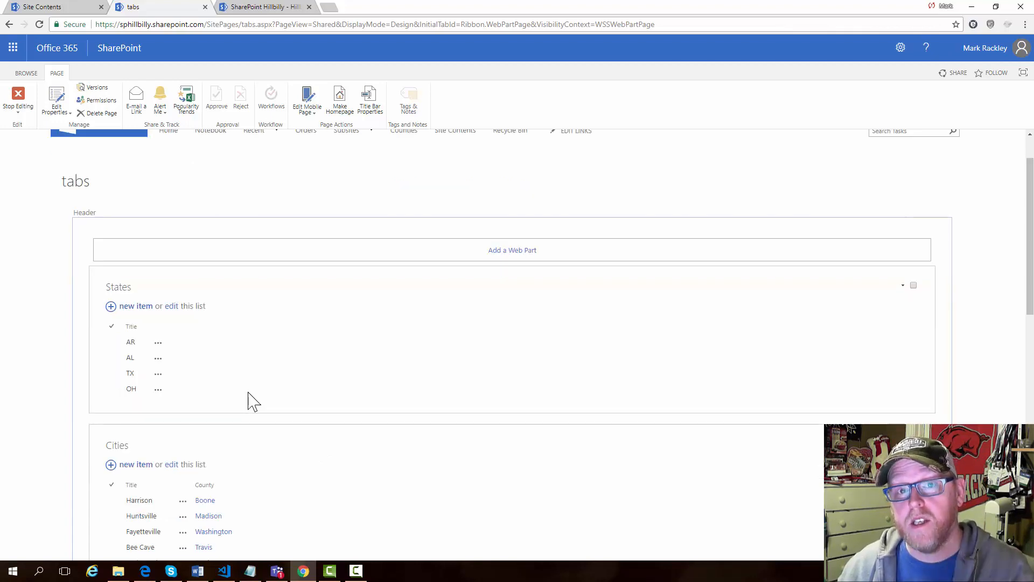
click(520, 253)
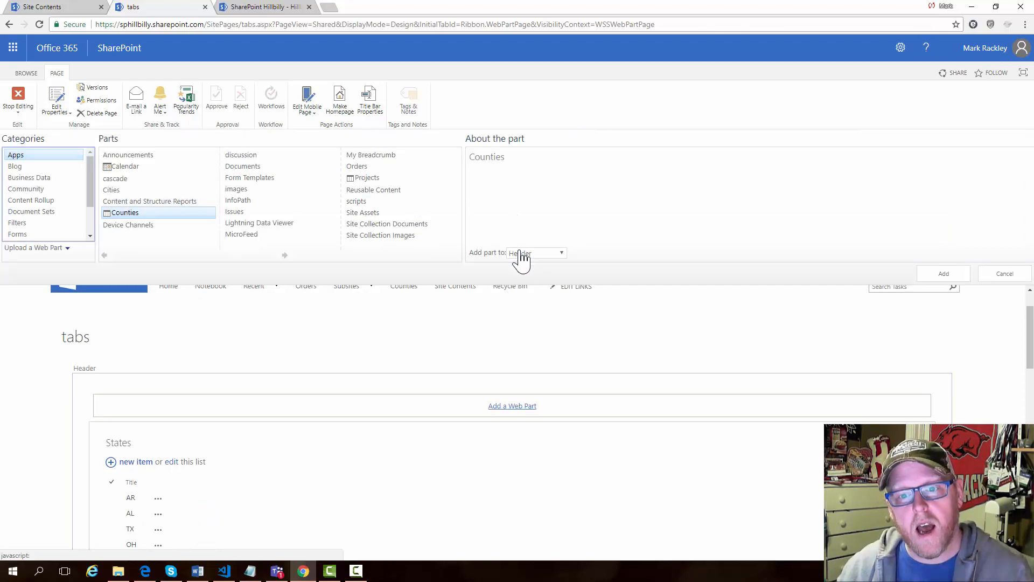
scroll(89, 221, down, 2)
click(67, 187)
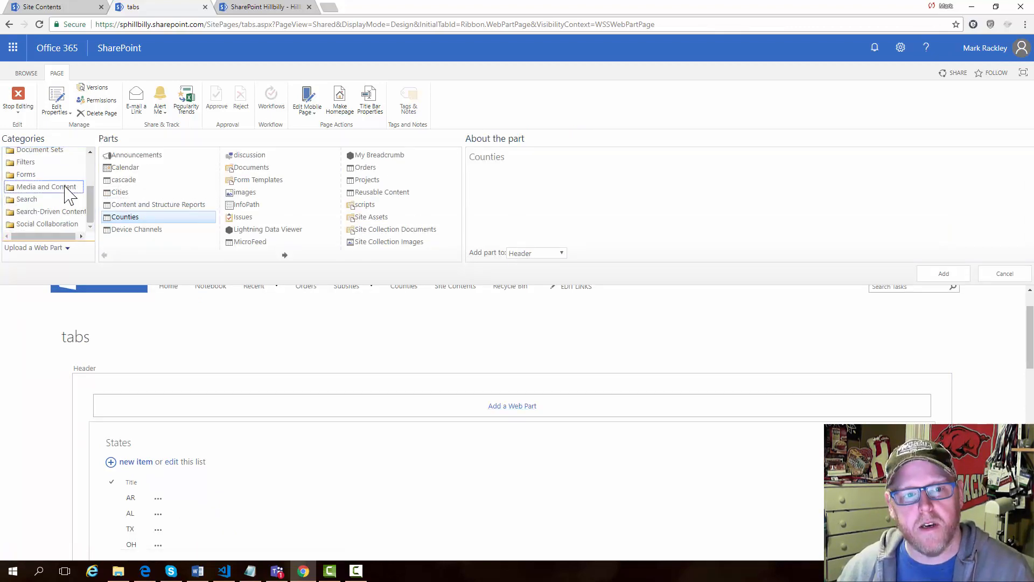
click(922, 275)
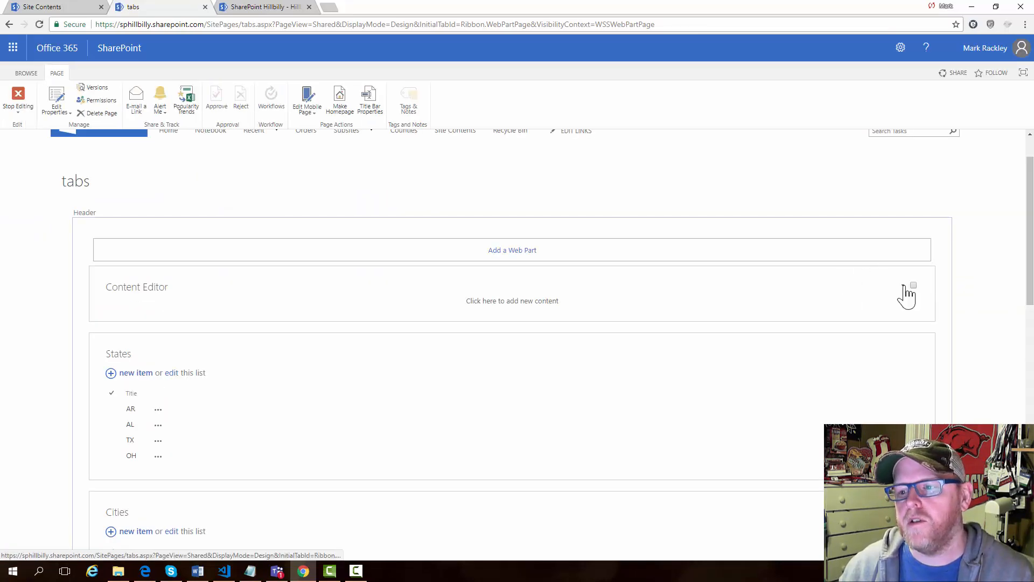
Edit the Content Editor web part's properties and enter ../SiteAssets/ as the start of its content link.
click(902, 285)
click(879, 356)
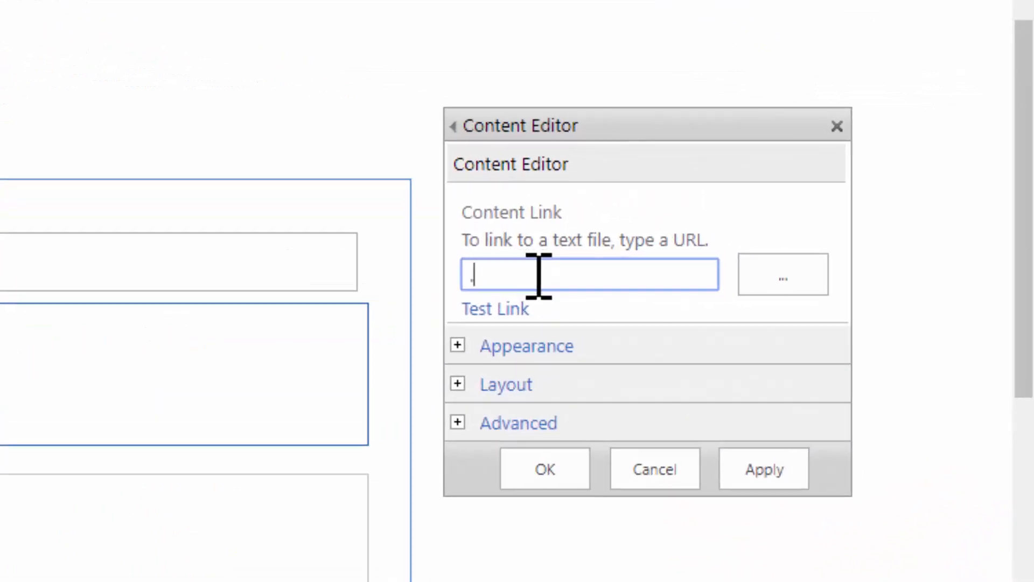
text(SiteA)
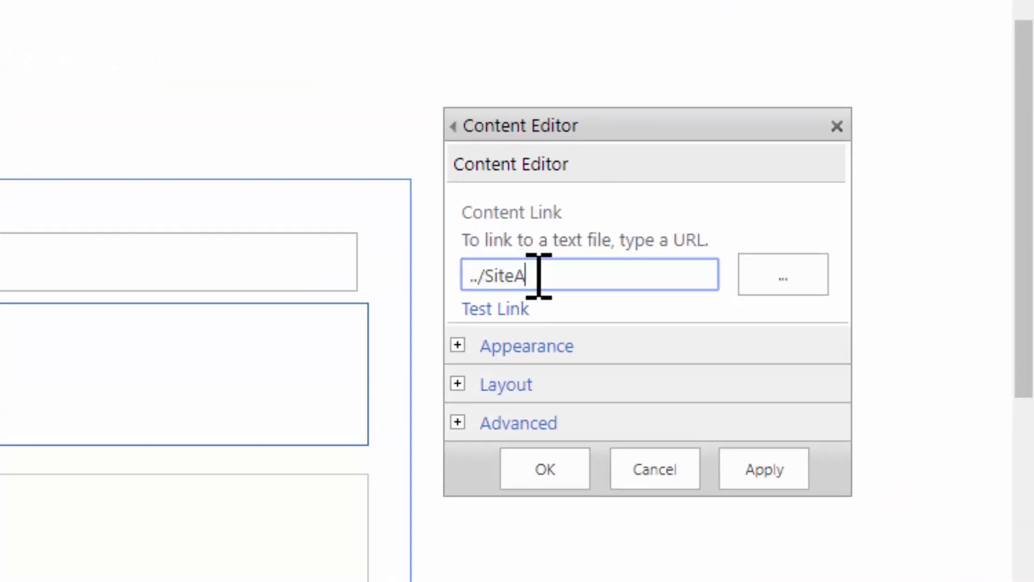
text(ssets/)
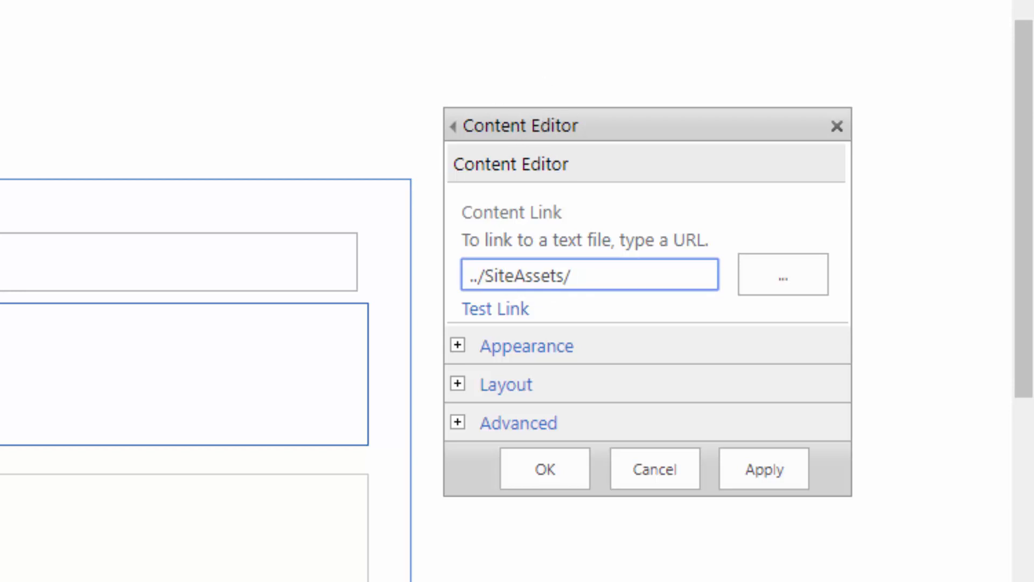
Copy the base name of HillbillyTabs.4.CEWP.js from the HillbillyTabs folder in File Explorer and return to the browser.
key(alt+Tab)
click(118, 267)
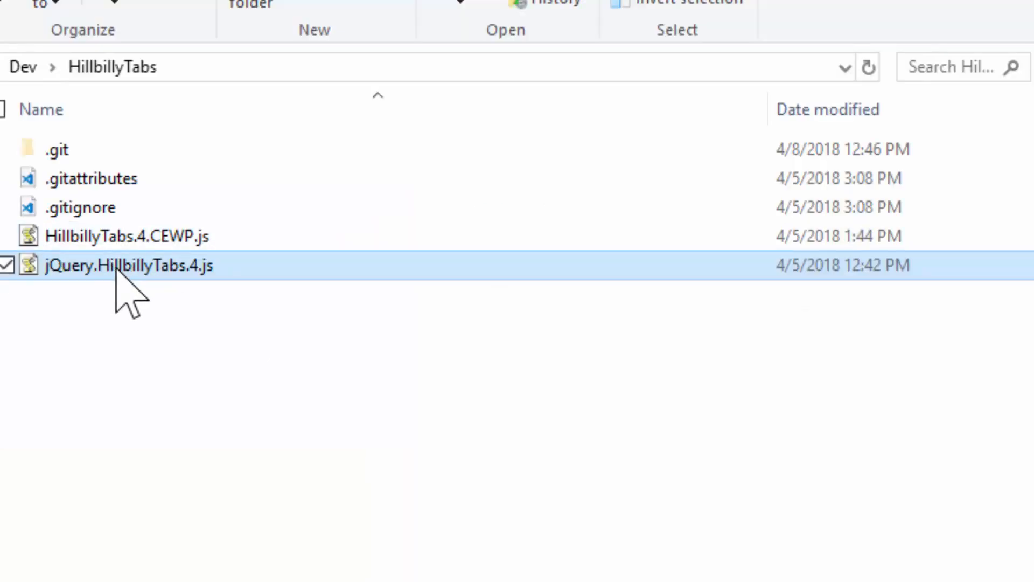
click(118, 243)
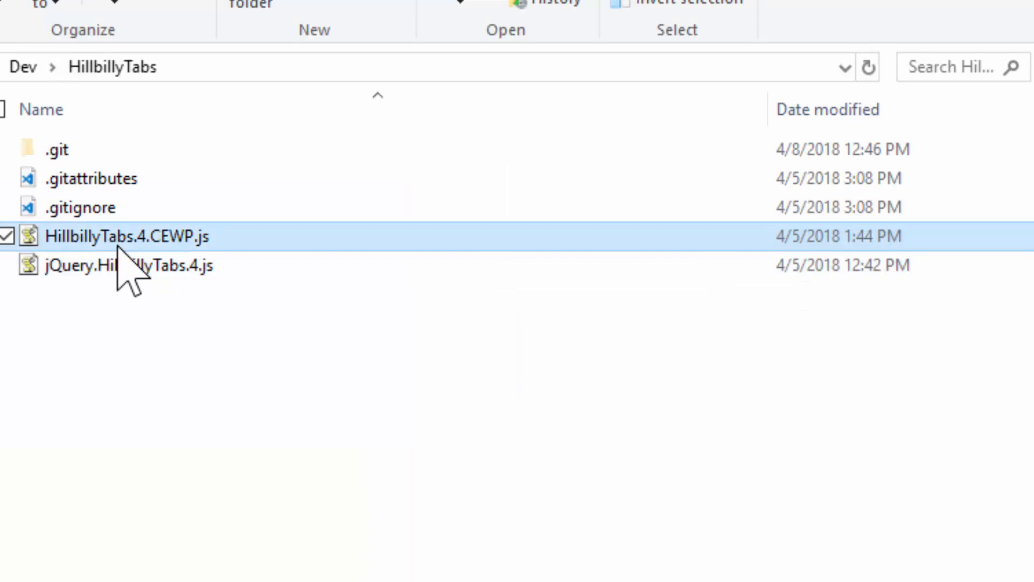
right_click(118, 245)
key(m)
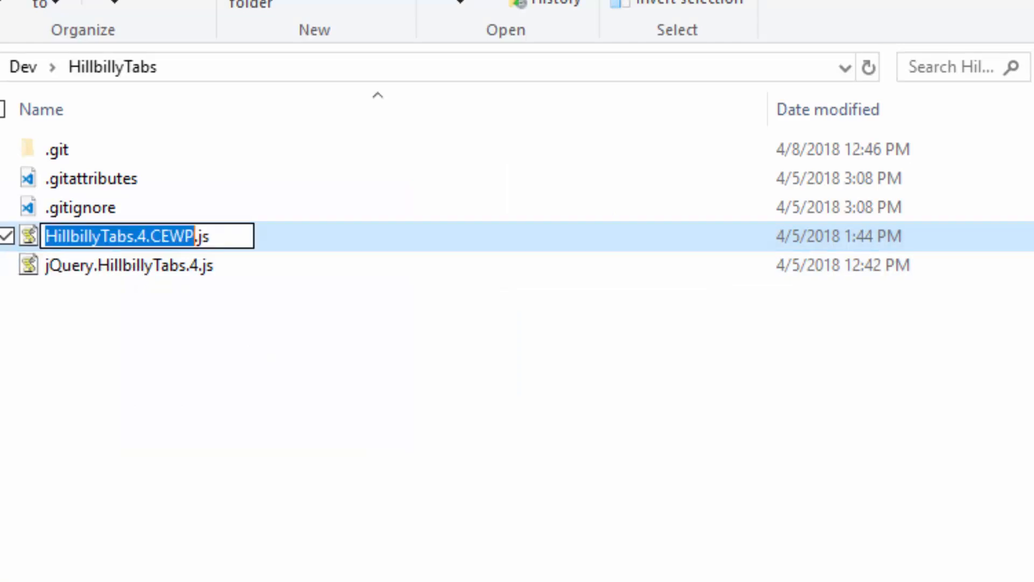
key(ctrl+c)
key(alt+Tab)
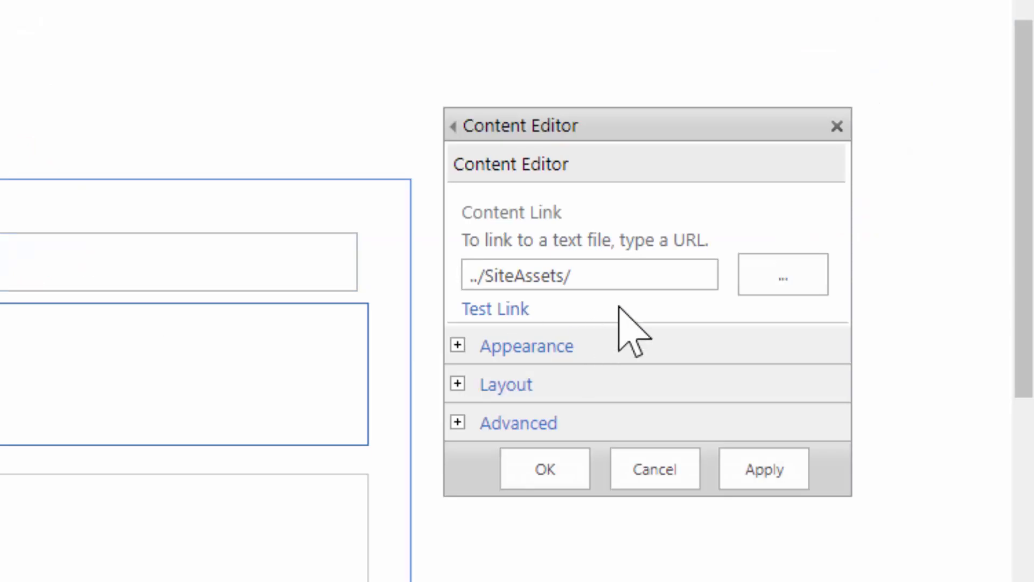
Complete the content link as ../SiteAssets/HillbillyTabs.4.CEWP.js and apply it to the Content Editor web part.
click(616, 273)
key(ctrl+v)
text(.js)
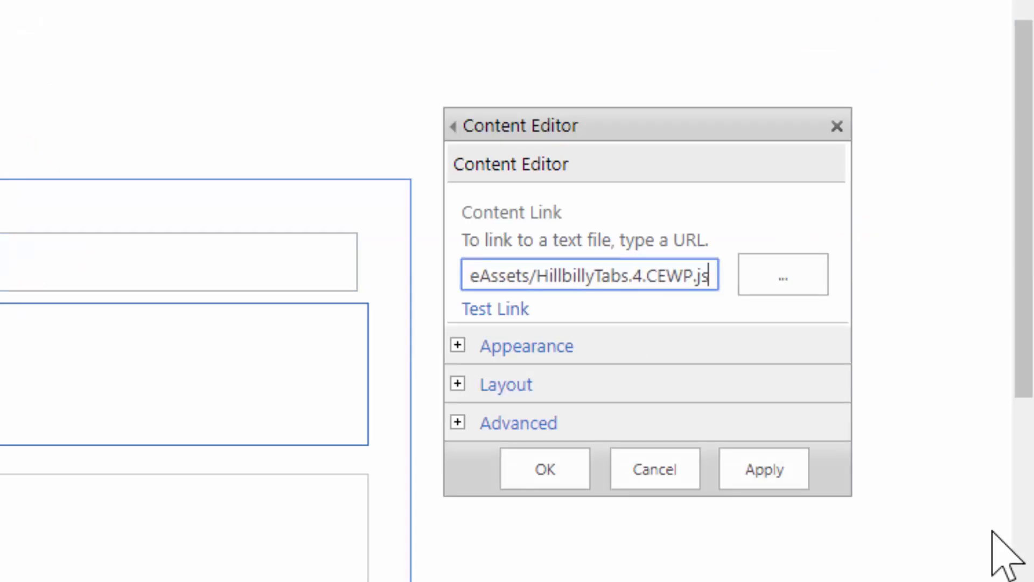
click(792, 467)
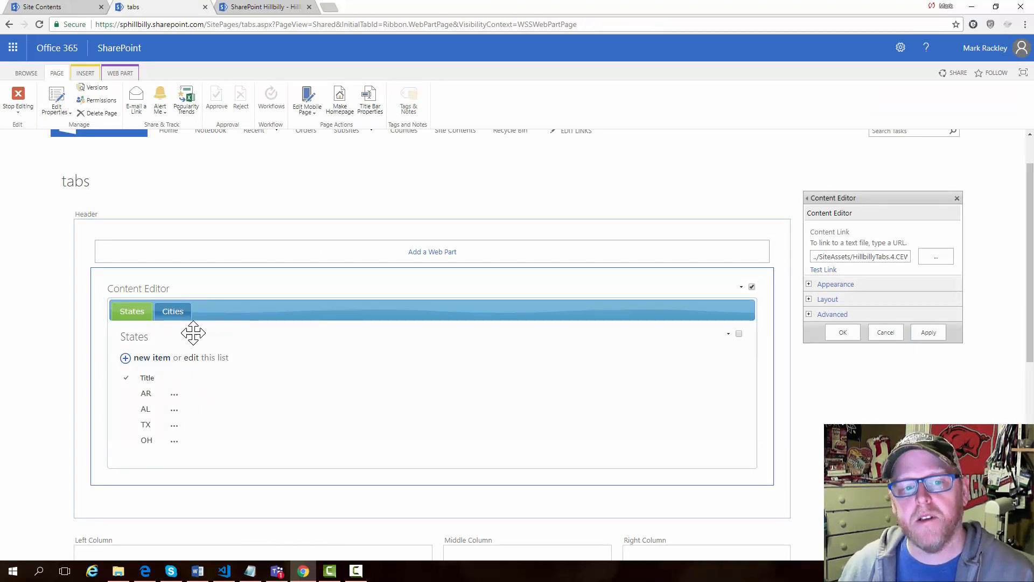
Check the Cities and States tabs on the page, and stop editing it.
scroll(290, 363, down, 1)
click(182, 259)
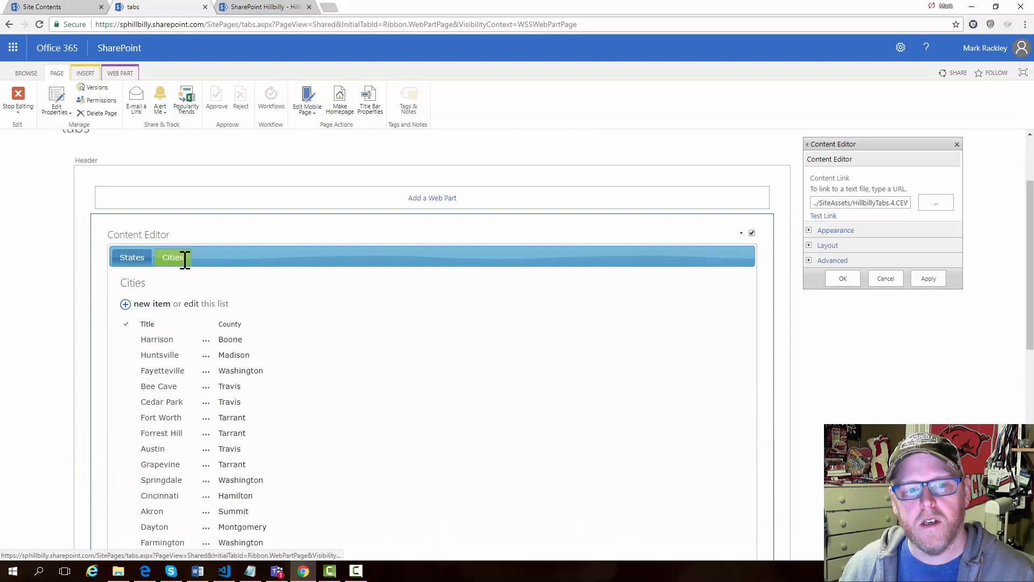
click(125, 262)
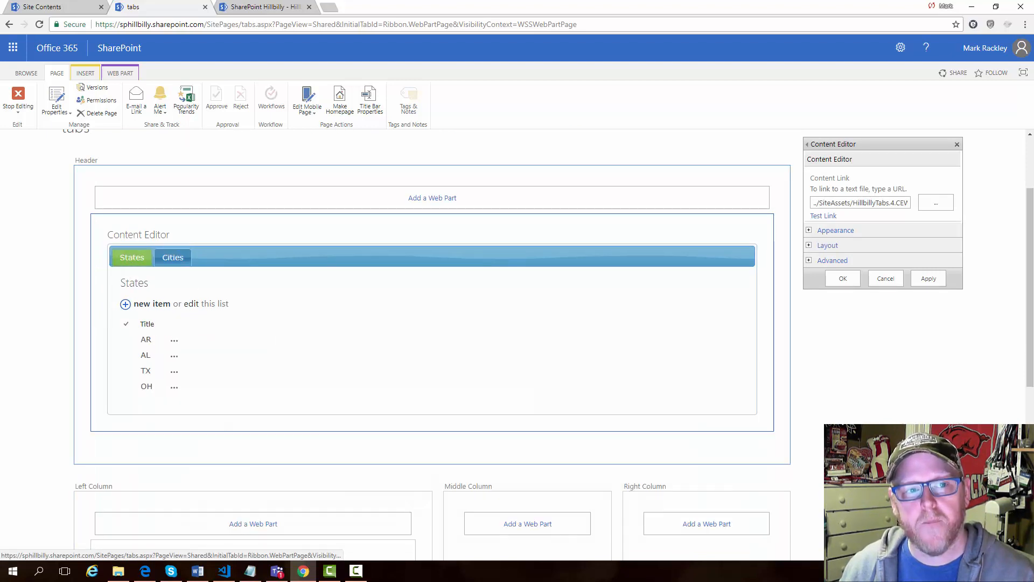
click(24, 102)
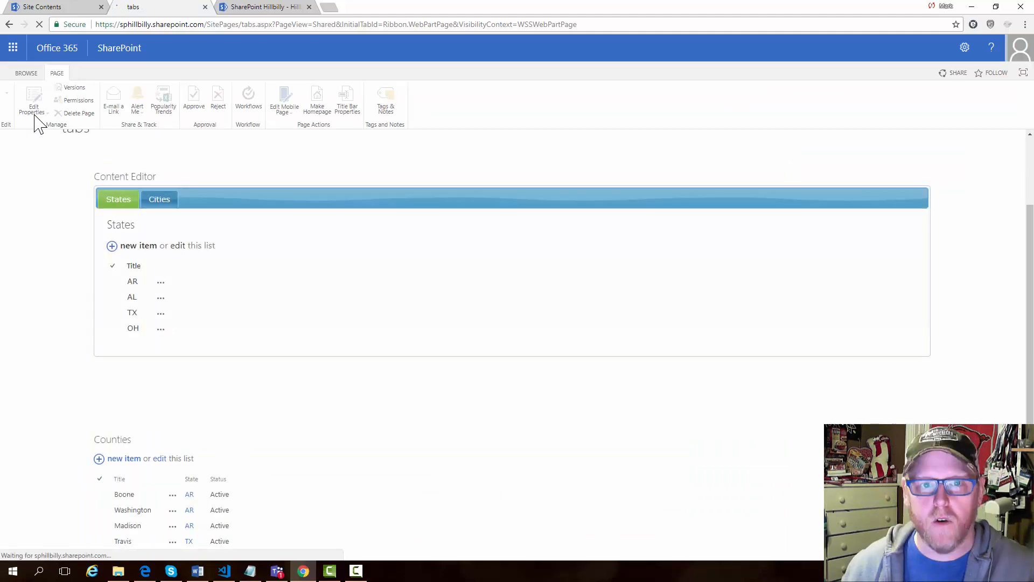
Replace the page URL's query string with tab=Cities and load the page on that tab.
double_click(289, 25)
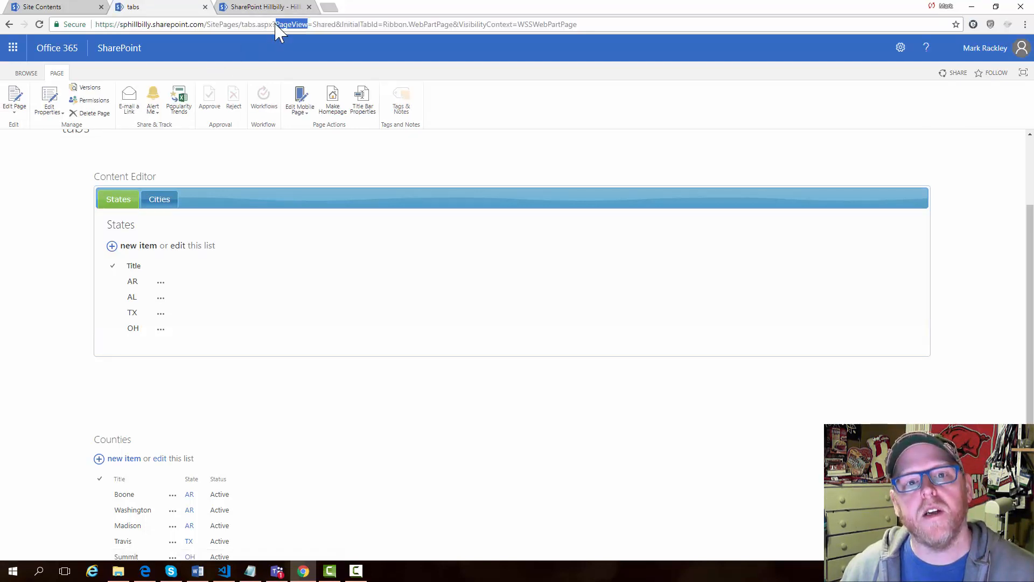
key(shift+End)
key(Delete)
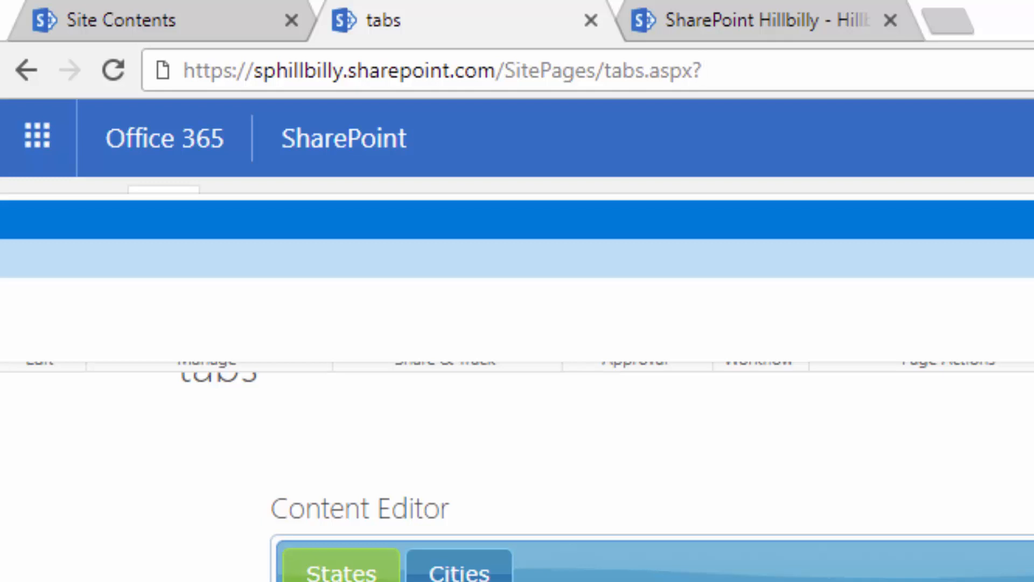
text(tab)
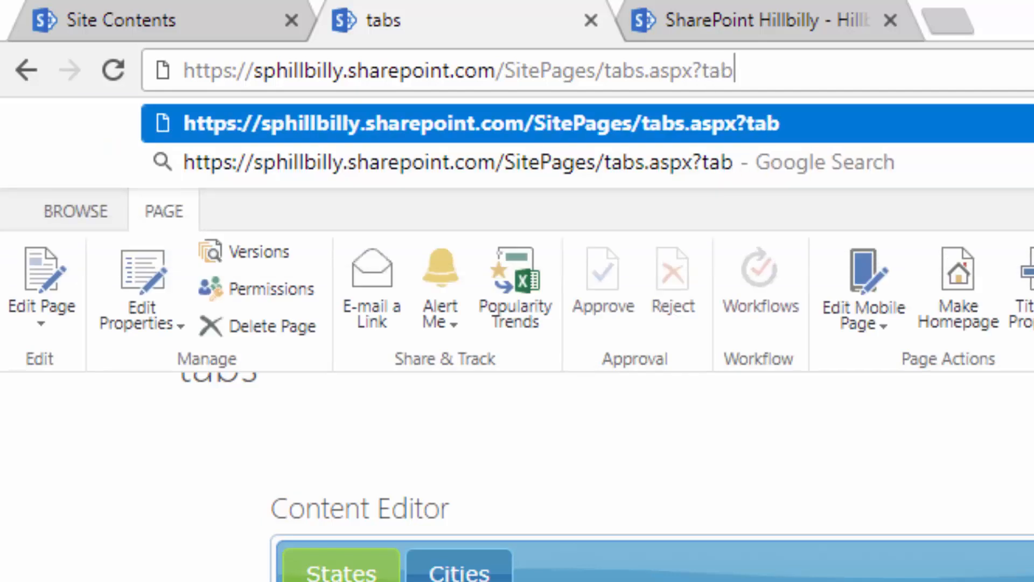
text(=cities)
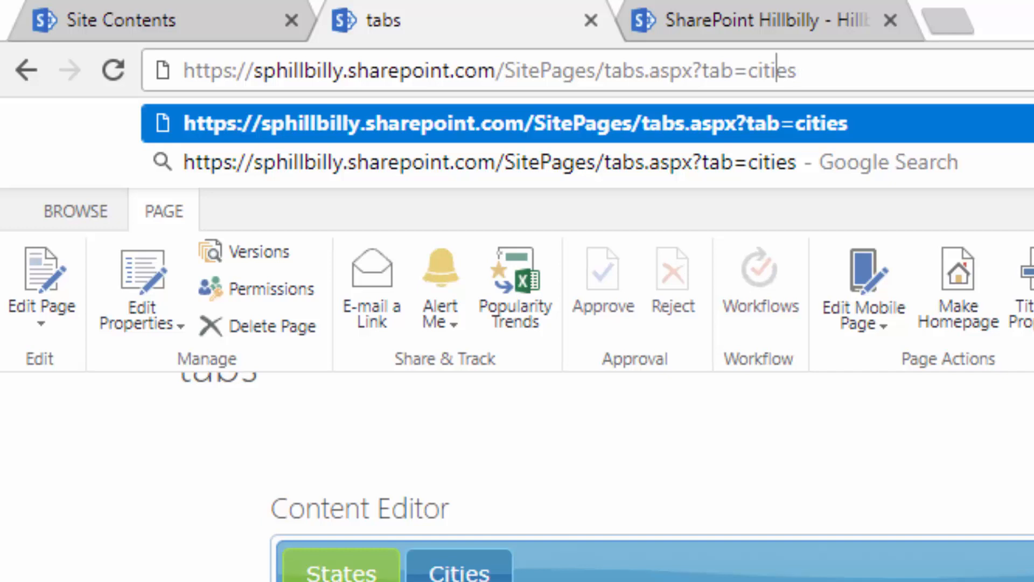
key(BackSpace)
text(C)
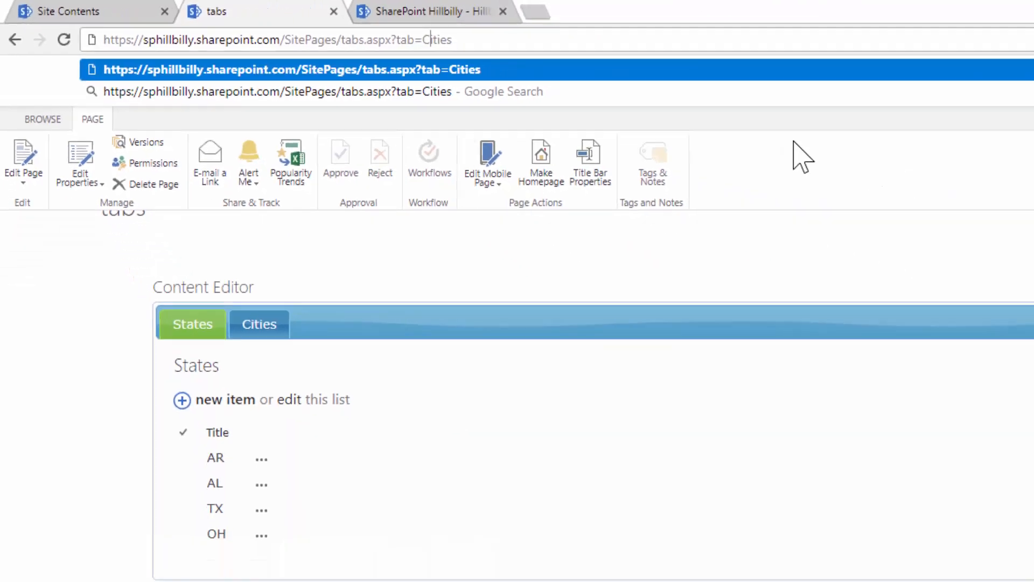
key(Return)
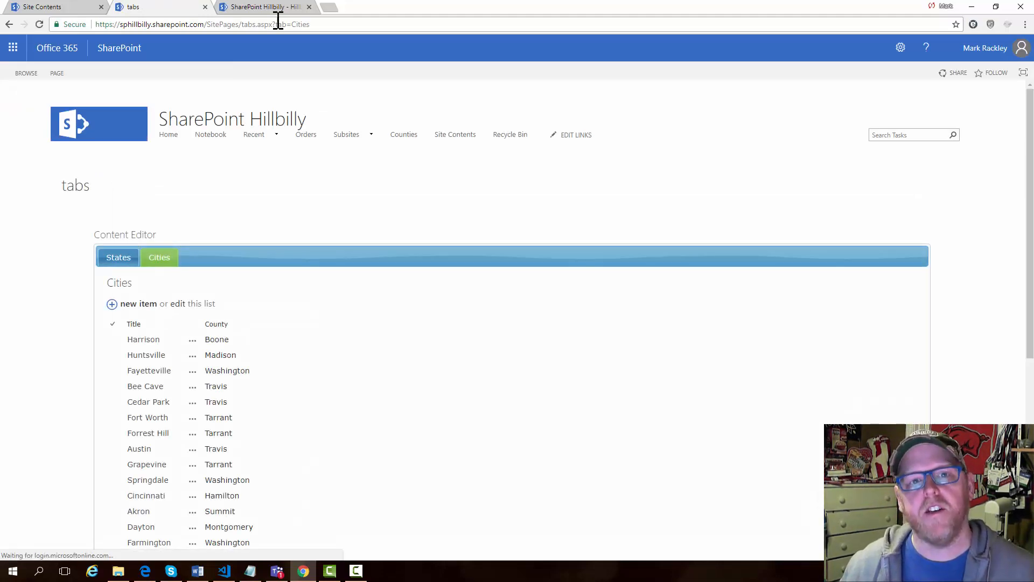
Change the URL's tab parameter to State and reload the page.
click(302, 24)
double_click(300, 24)
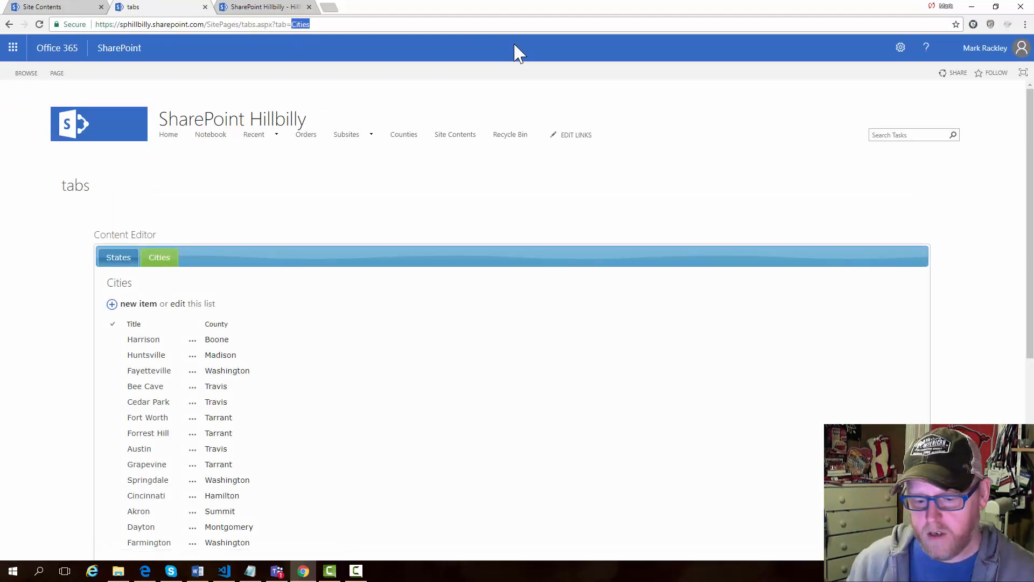
text(State)
key(Return)
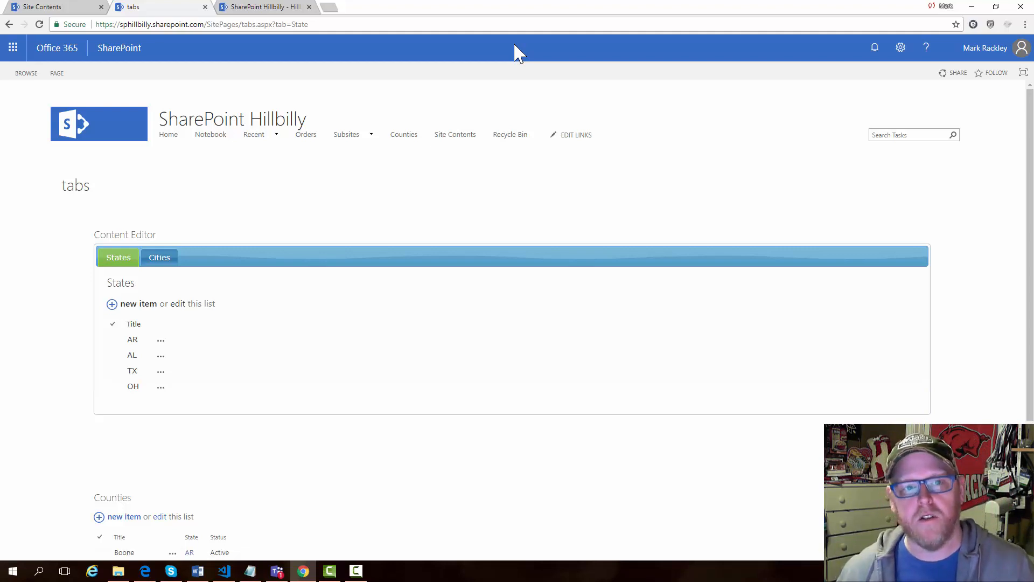
Open the Site Assets library from Site Contents in a new browser tab and preview HillbillyTabs.4.CEWP.js.
click(63, 9)
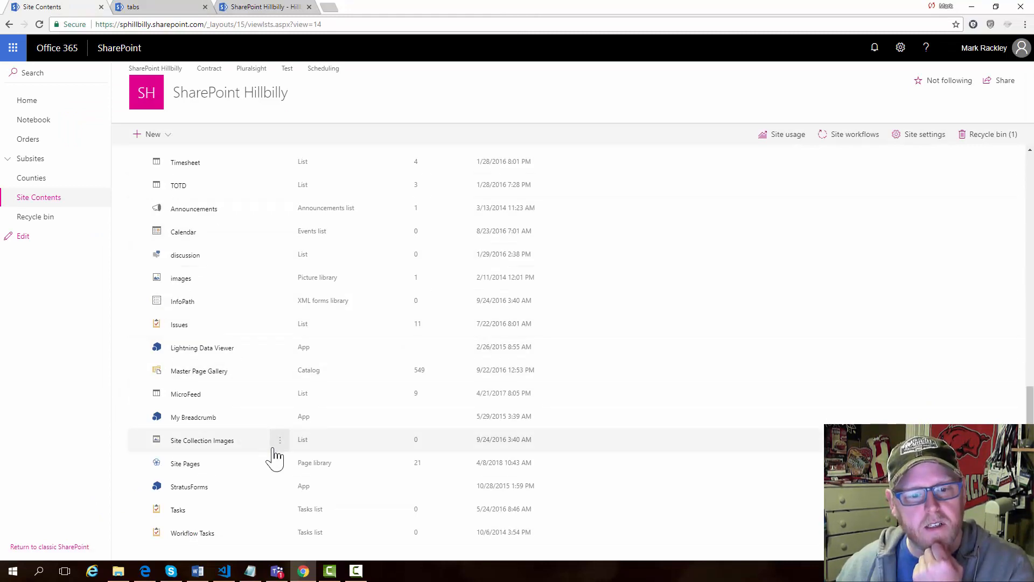
scroll(273, 447, up, 15)
click(194, 377)
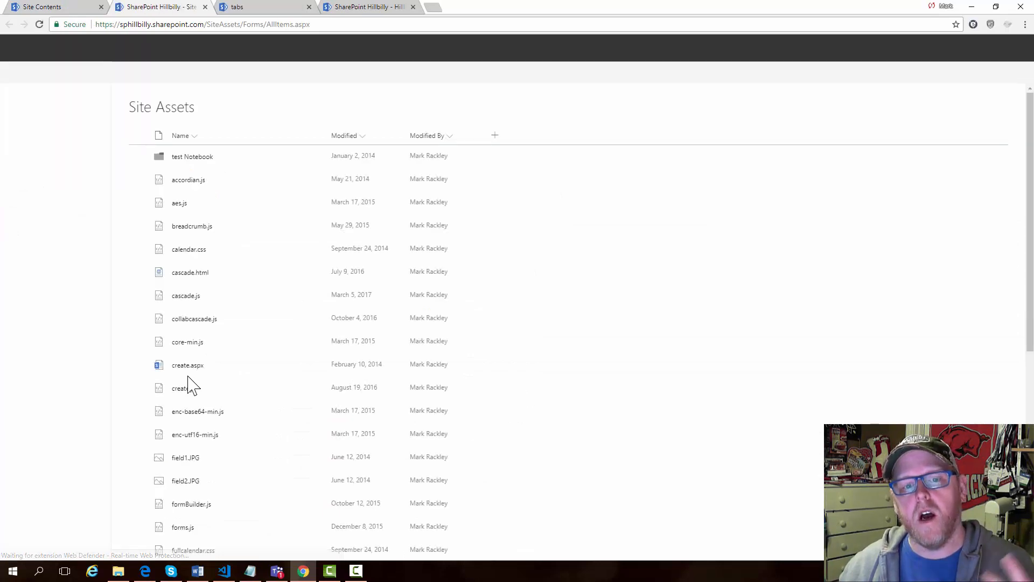
scroll(671, 393, down, 7)
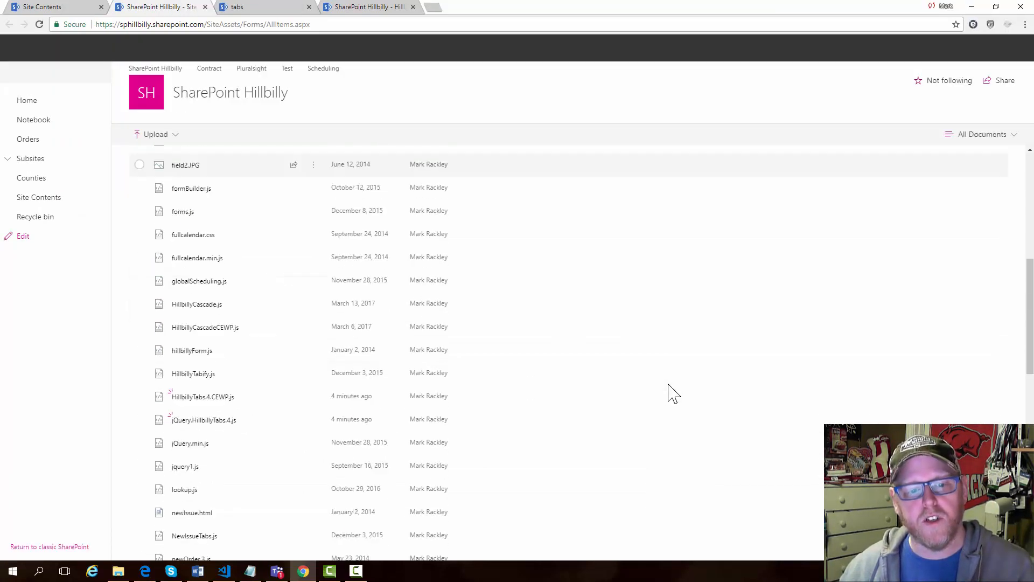
click(204, 398)
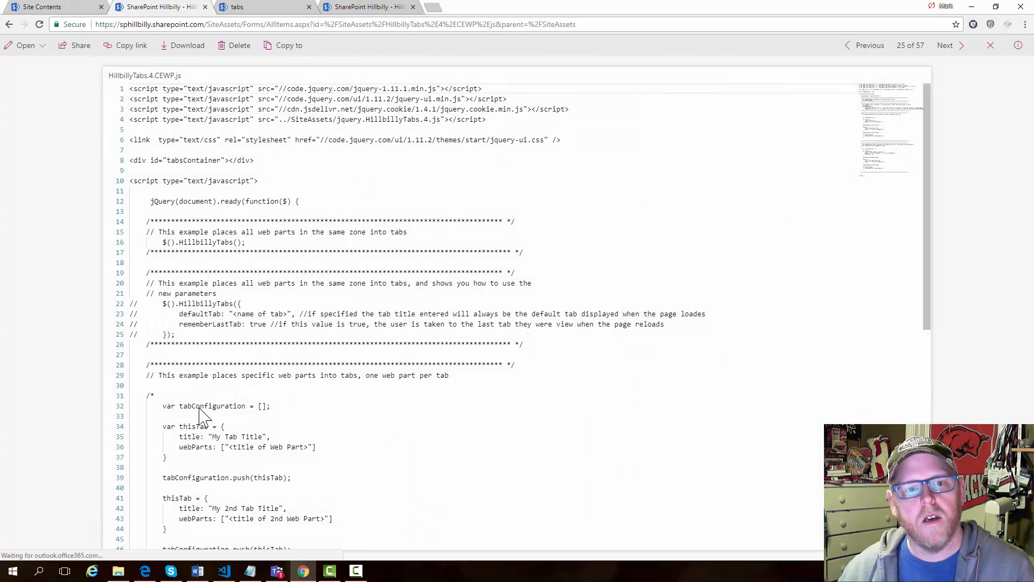
Open the previewed HillbillyTabs.4.CEWP.js script full-page in a new browser tab.
click(44, 48)
click(44, 54)
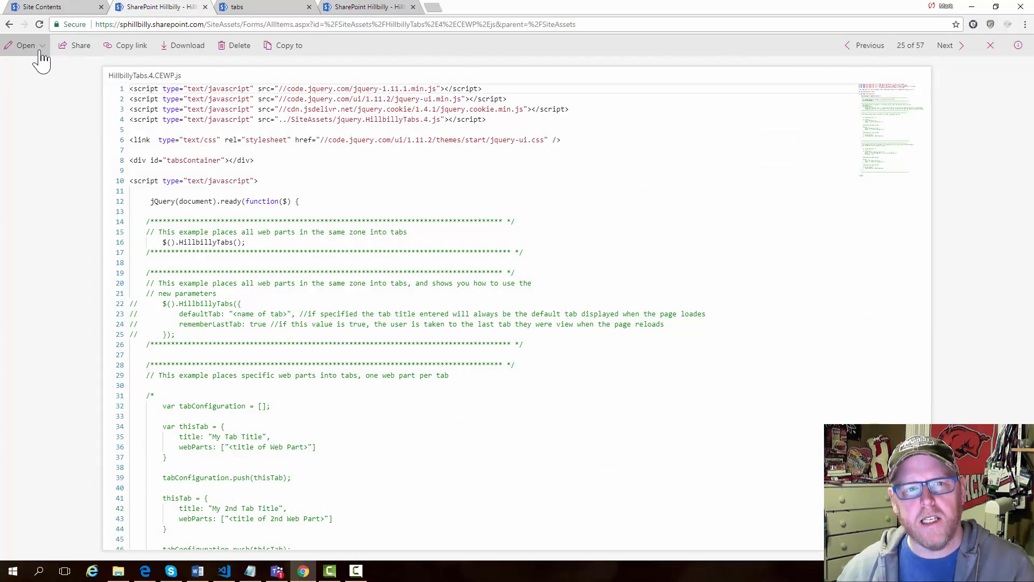
click(42, 52)
click(39, 76)
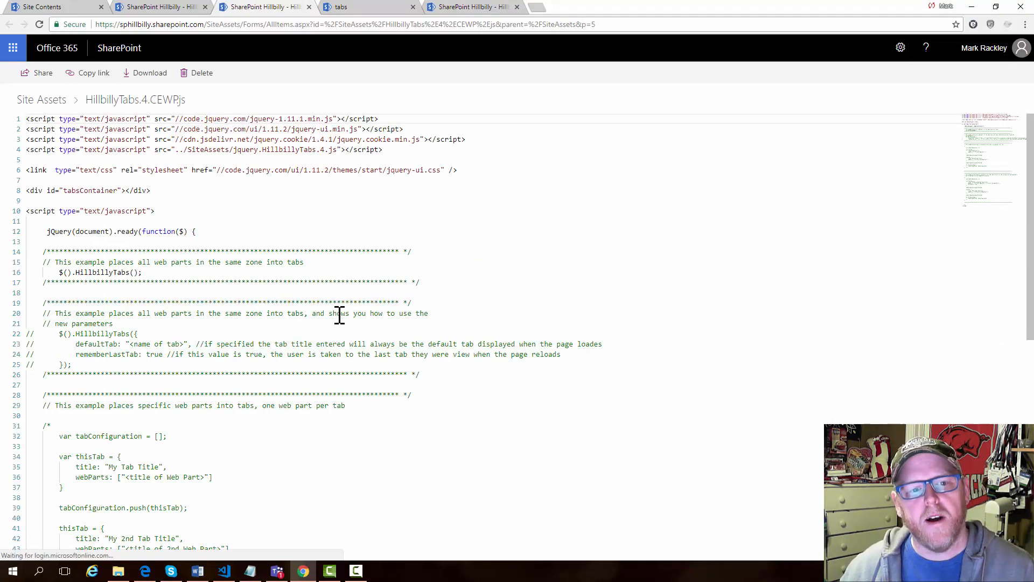
Add a defaultTab: "Cities" option object to the active HillbillyTabs call in the script.
scroll(215, 333, down, 2)
double_click(115, 219)
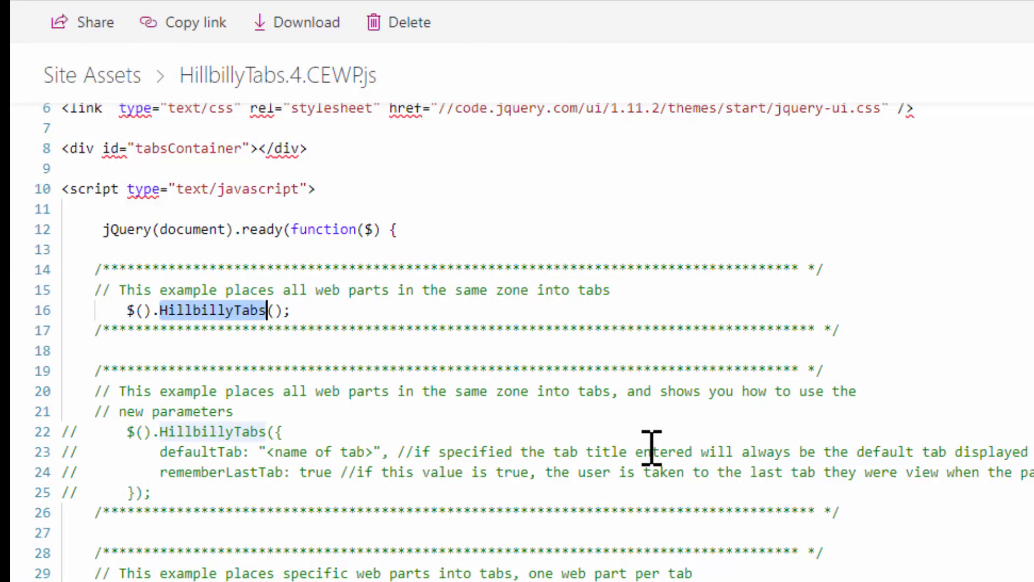
click(336, 305)
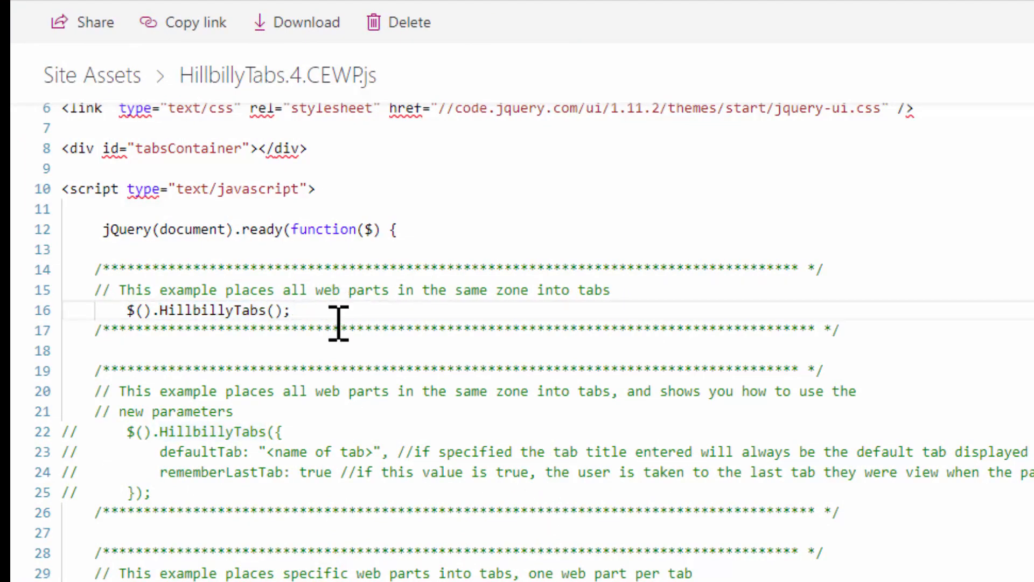
key(Left)
text({)
key(Return)
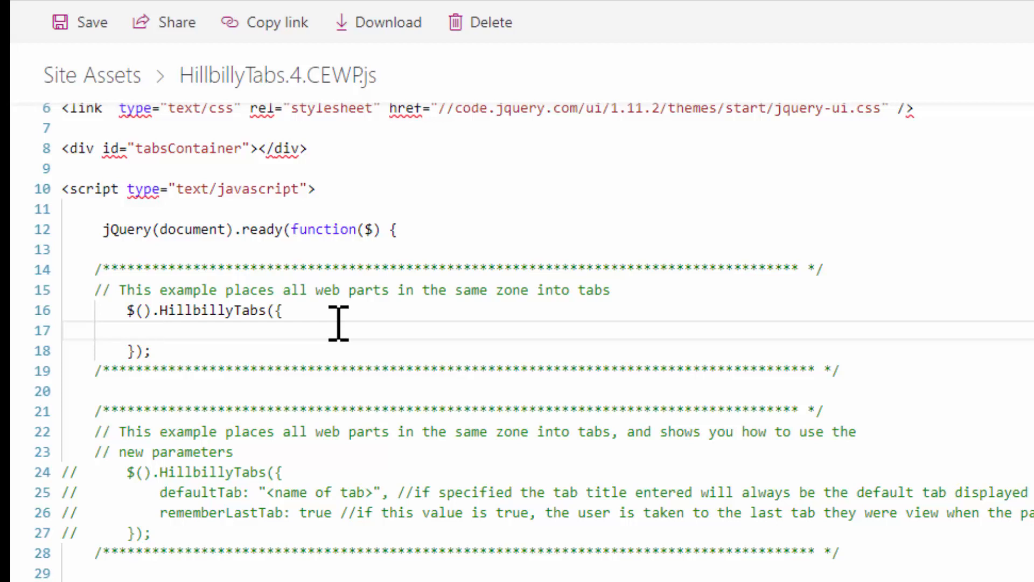
text(defaultTab:)
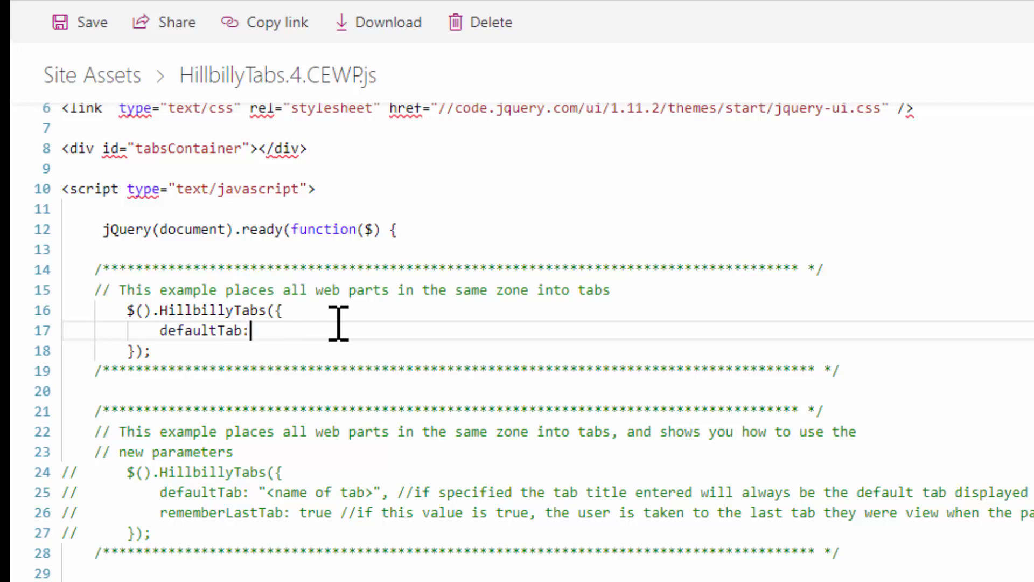
text( "Cities";)
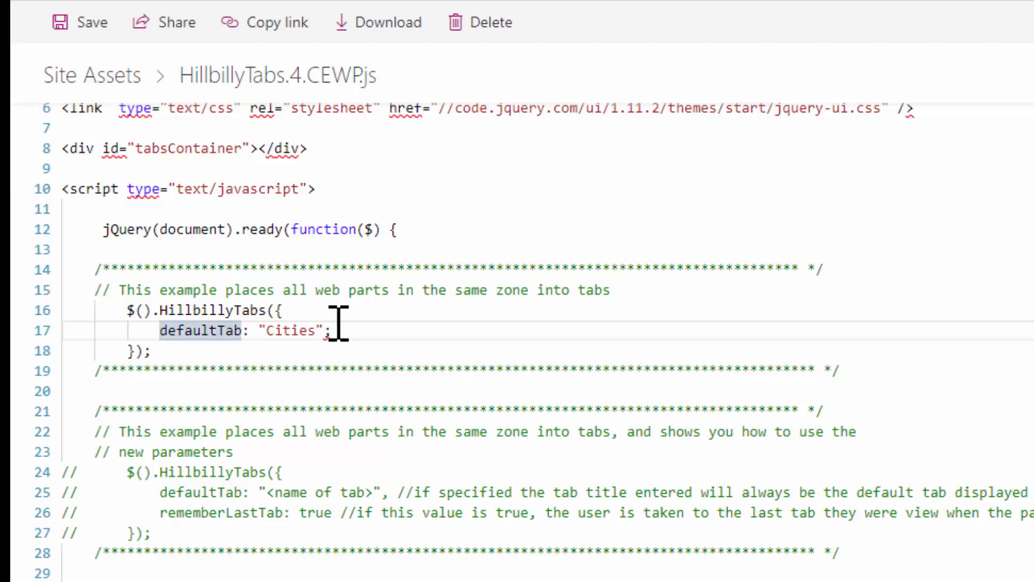
click(338, 329)
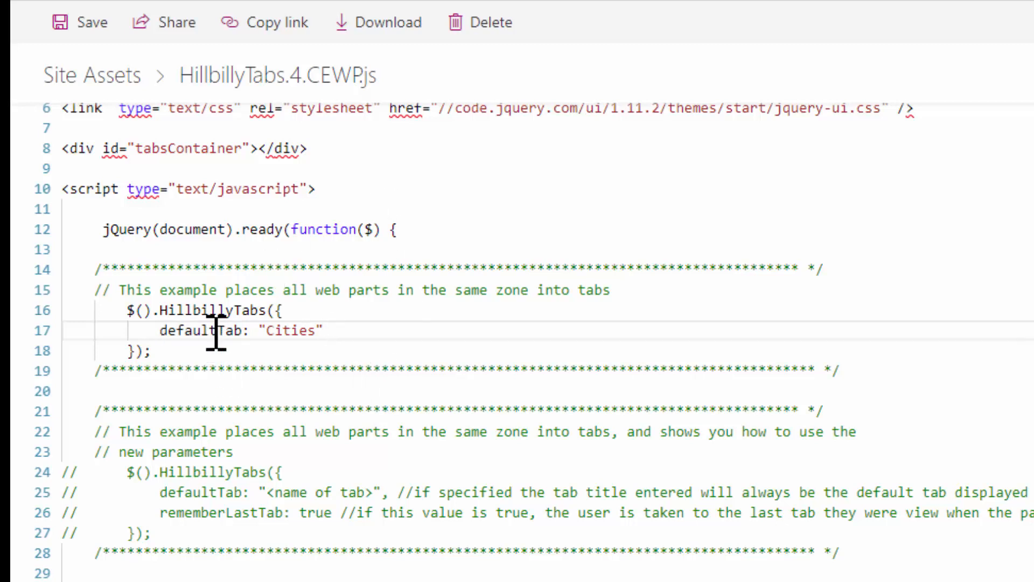
Review the defaultTab setting in the HillbillyTabs call and save the edited HillbillyTabs.4.CEWP.js script.
double_click(233, 310)
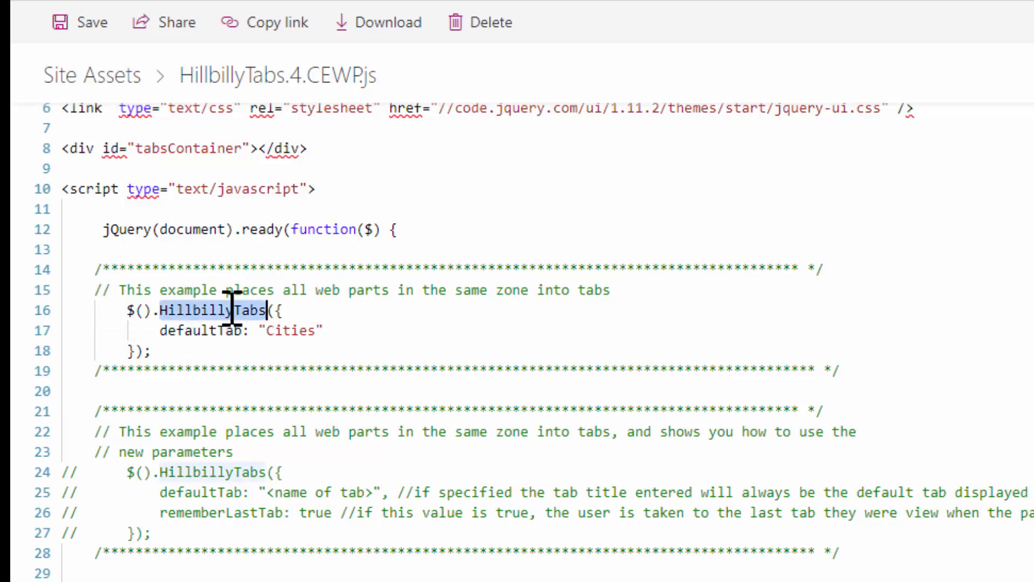
double_click(204, 331)
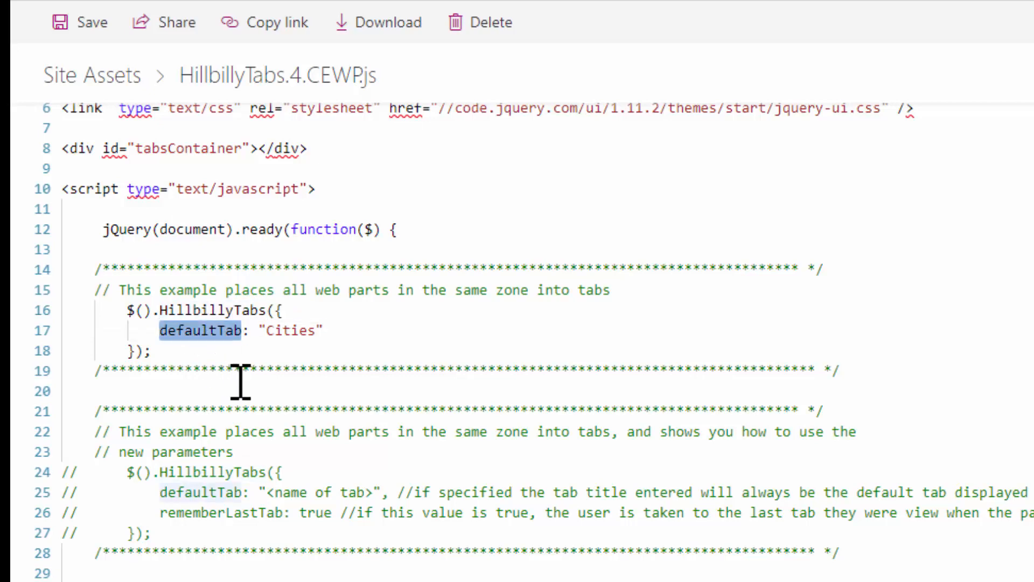
double_click(298, 331)
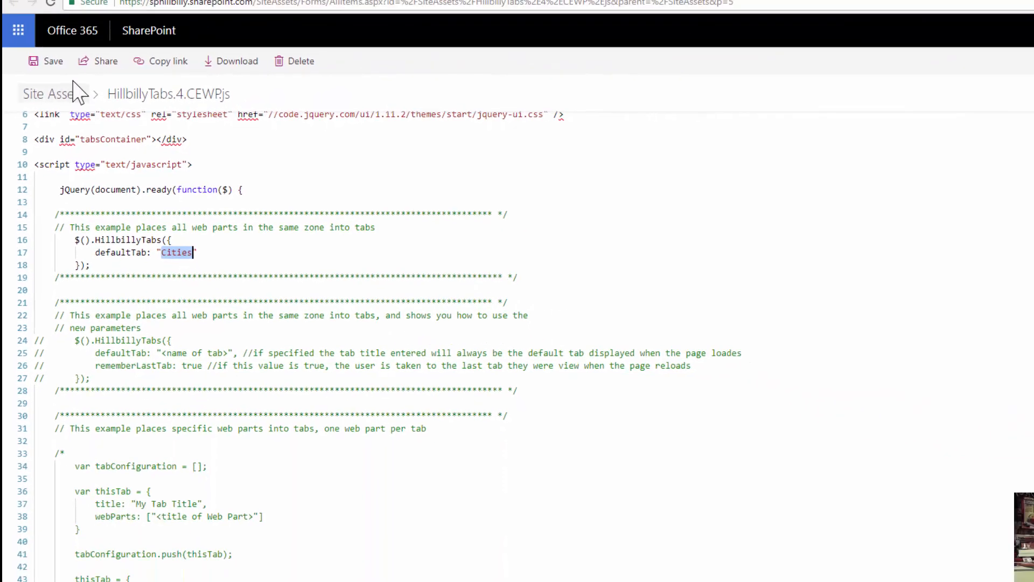
click(33, 61)
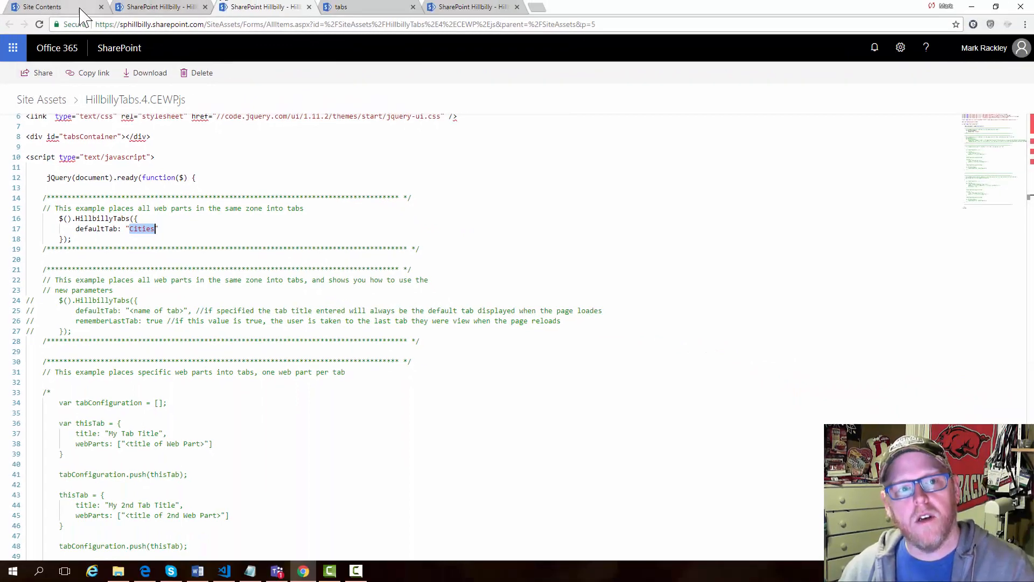
Switch to the tabs page, remove the query string from its URL and load tabs.aspx without parameters.
click(339, 6)
click(273, 24)
click(291, 24)
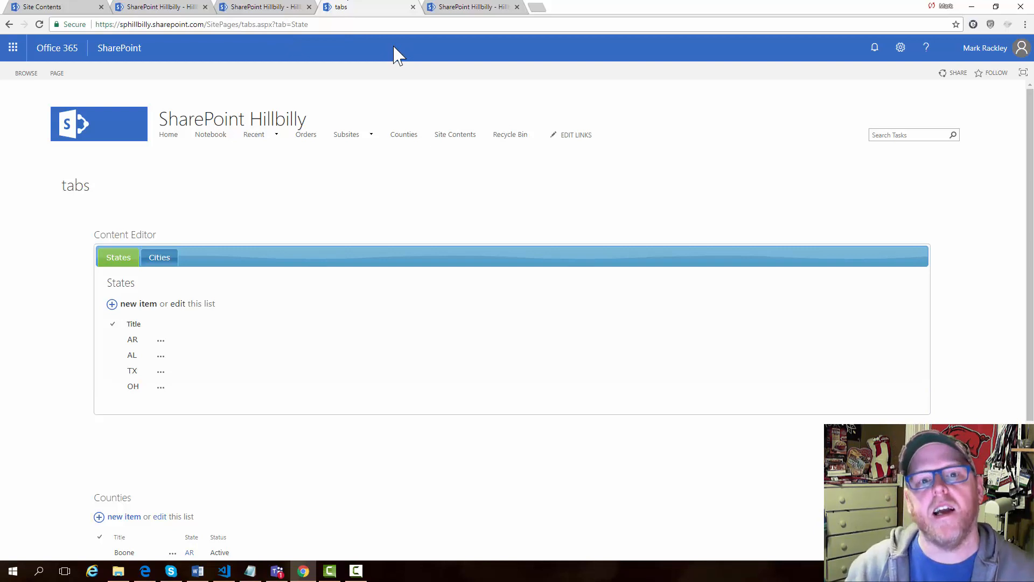
key(shift+End)
key(BackSpace)
key(Return)
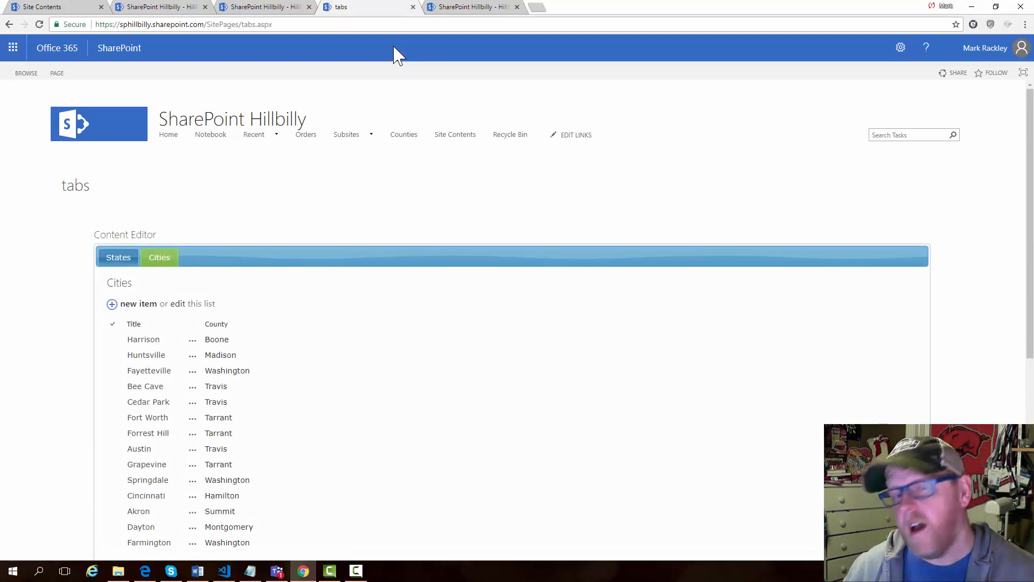
Append ?tab=States to the tabs.aspx page URL and load it.
click(318, 29)
click(318, 29)
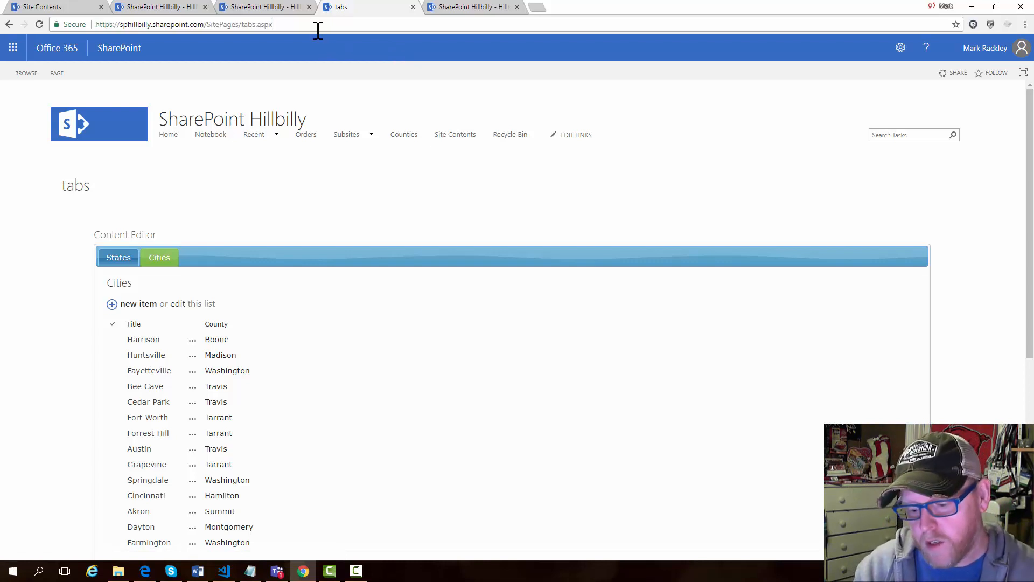
text(?tab=States)
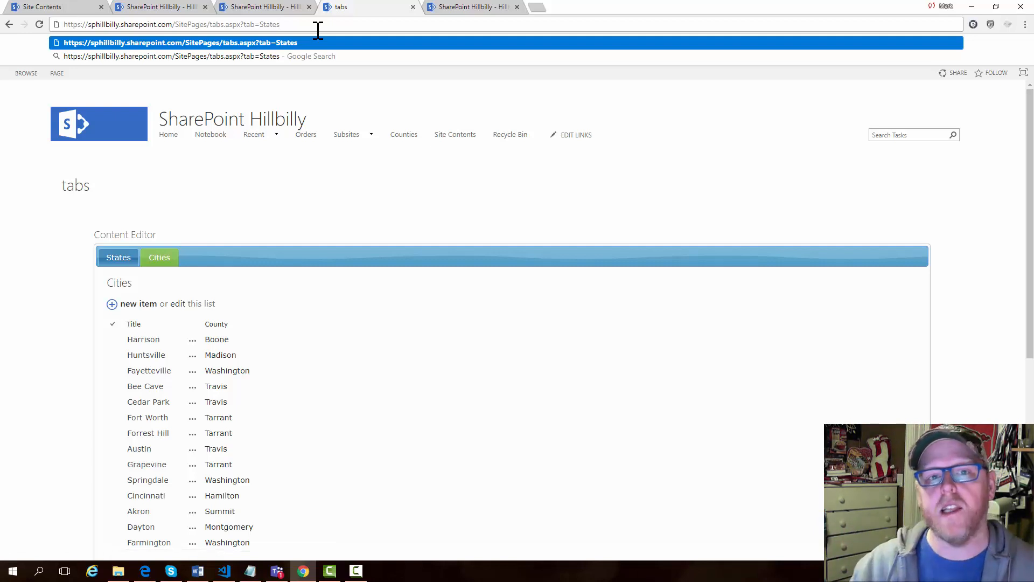
key(Return)
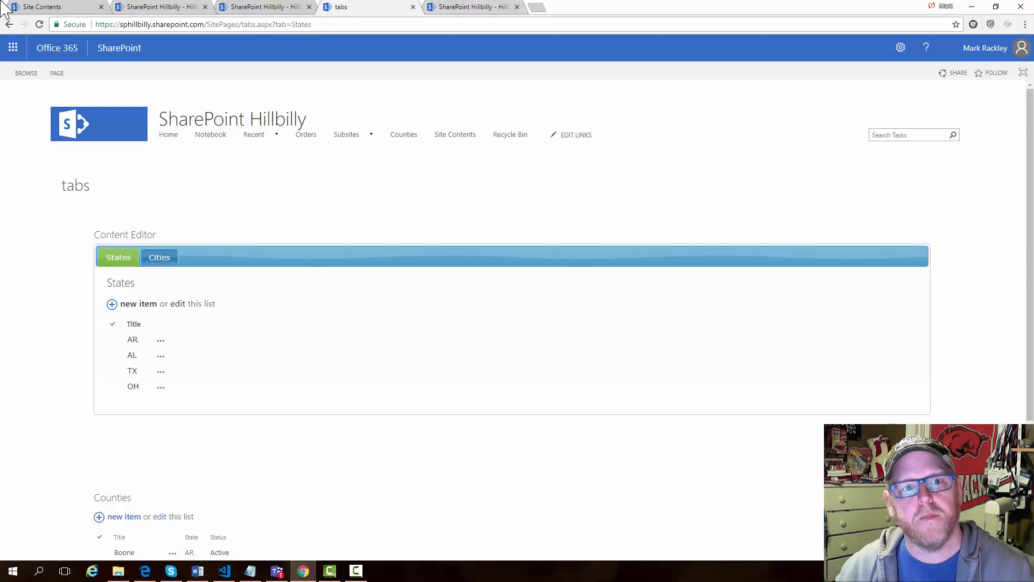
Return to the script editor and replace defaultTab in the active HillbillyTabs call with rememberLastTab, copied from the commented example.
click(159, 7)
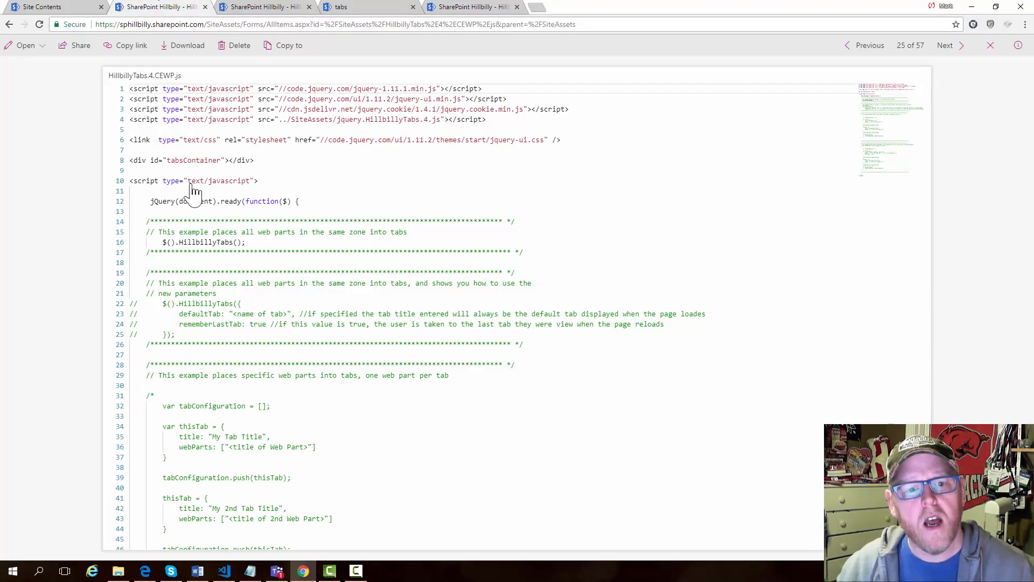
double_click(194, 325)
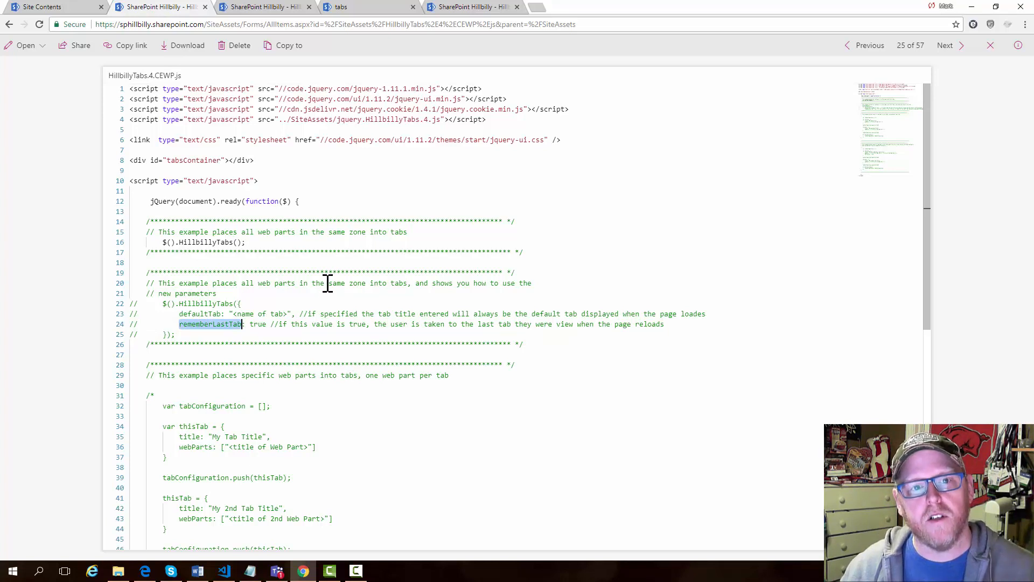
click(250, 8)
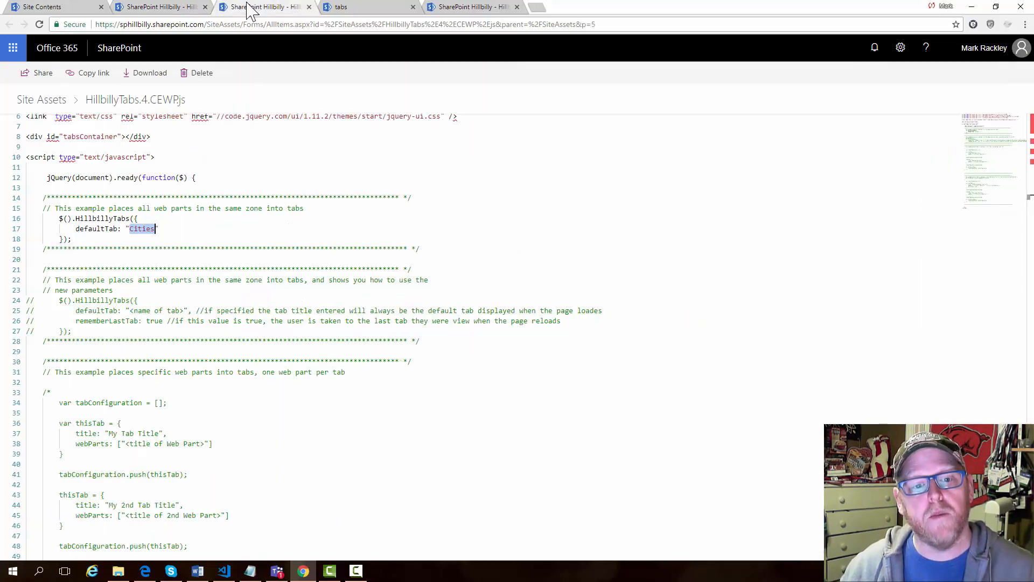
click(231, 226)
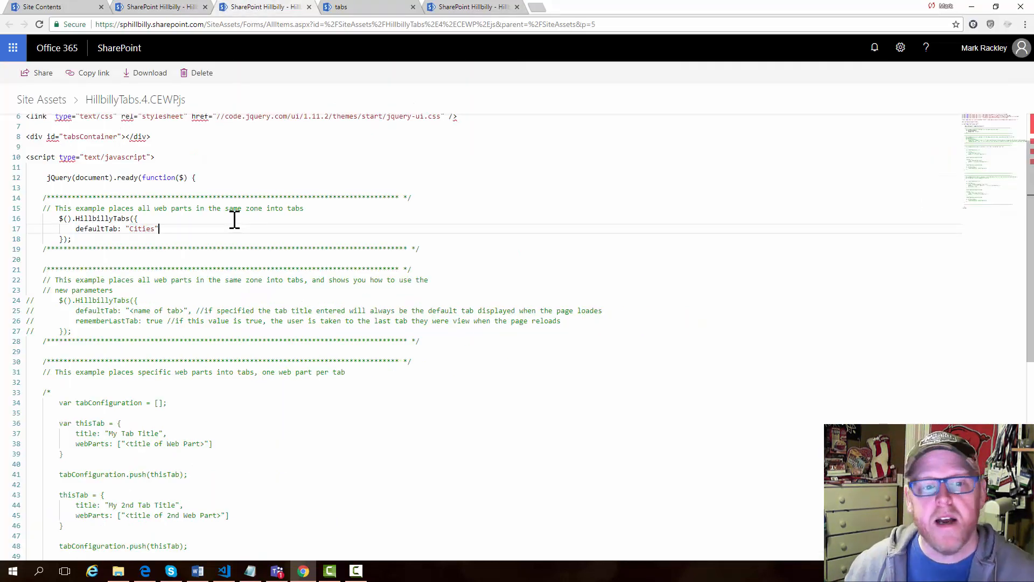
double_click(103, 321)
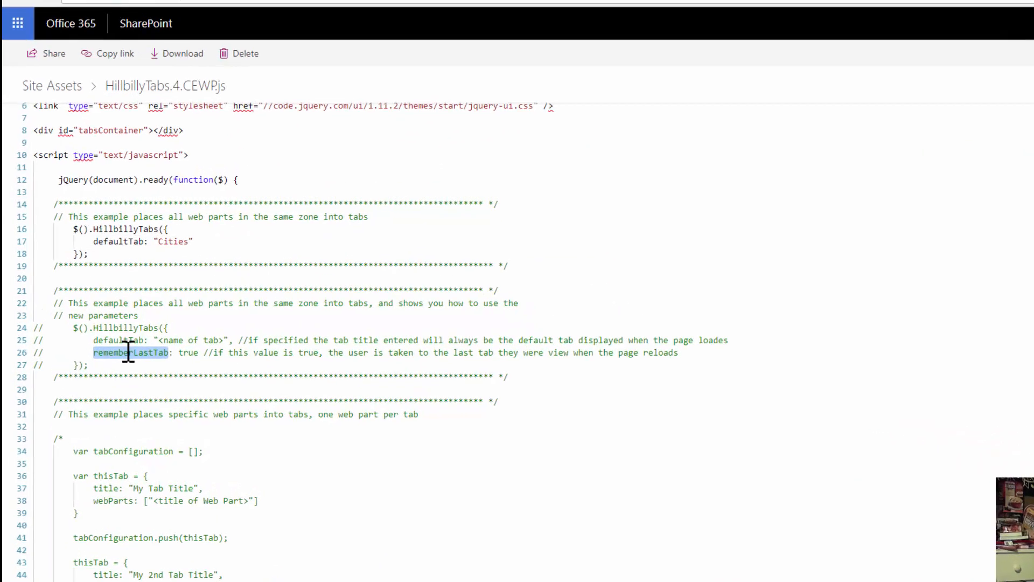
key(ctrl+c)
double_click(118, 241)
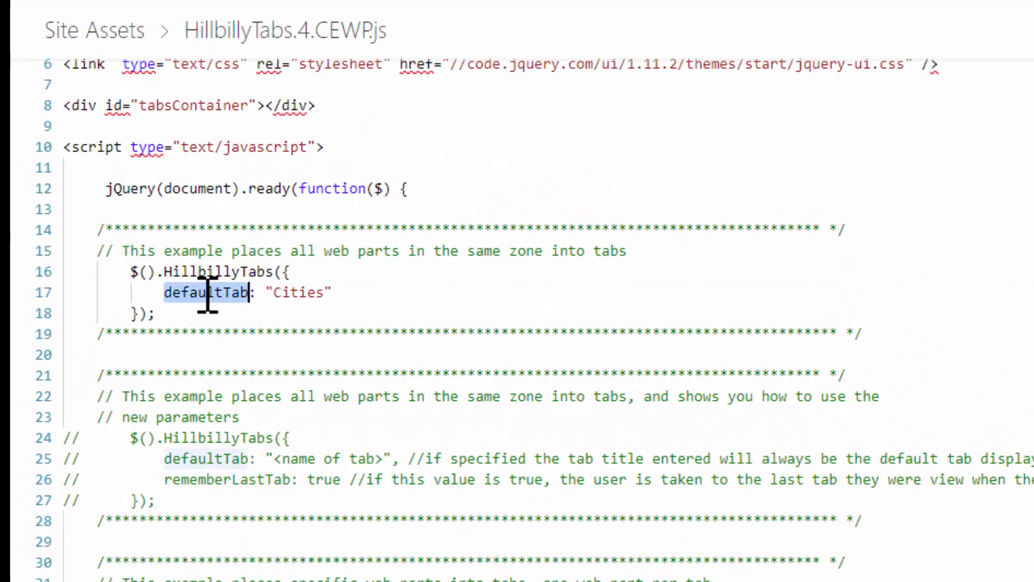
key(ctrl+v)
key(Right)
key(Right)
key(Right)
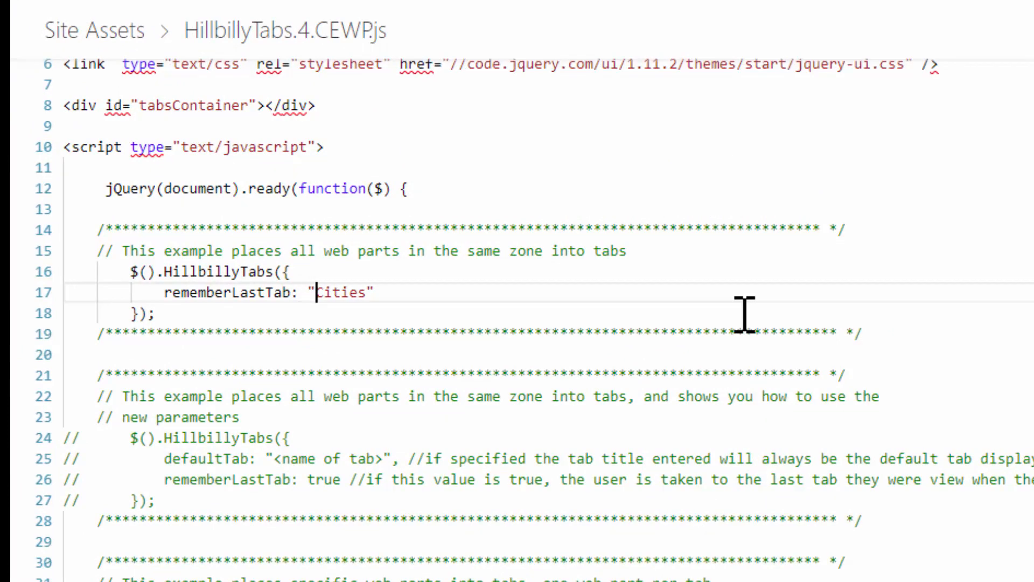
Replace the rememberLastTab option's "Cities" value with true.
key(Left)
key(shift+Right)
key(shift+Right)
key(shift+Right)
key(shift+Right)
key(shift+Right)
key(shift+Right)
key(shift+Right)
key(shift+Right)
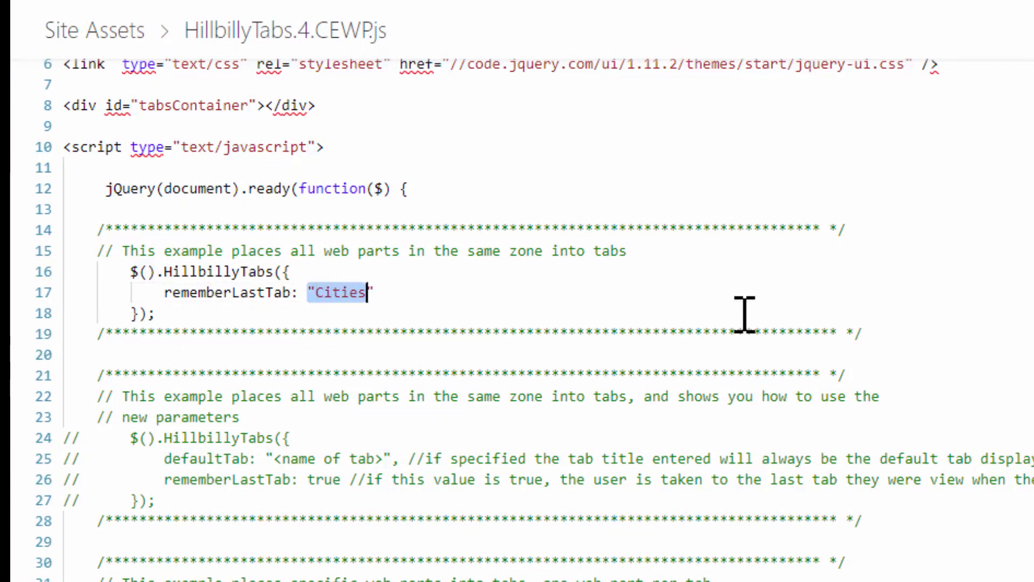
text(true)
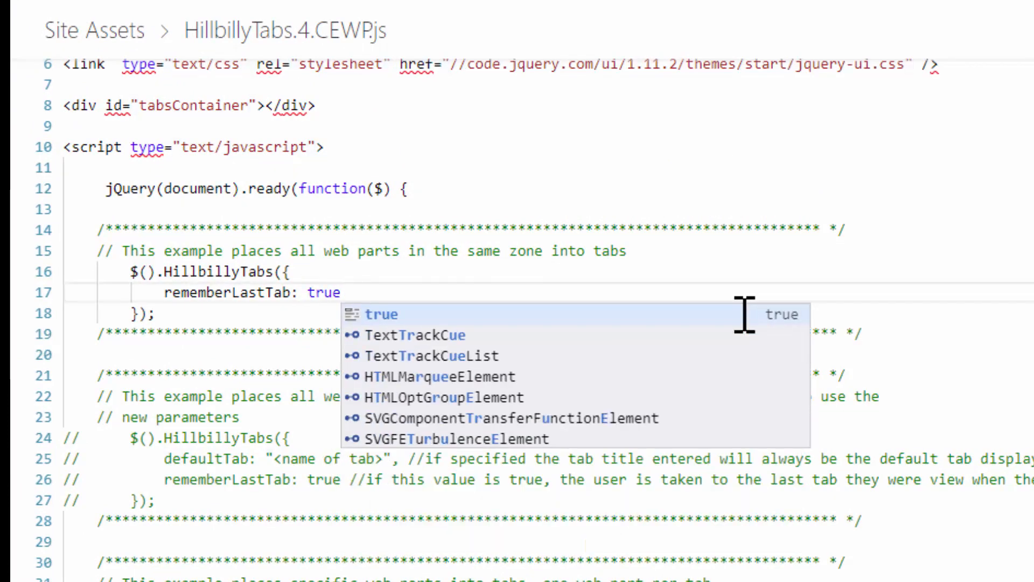
click(994, 280)
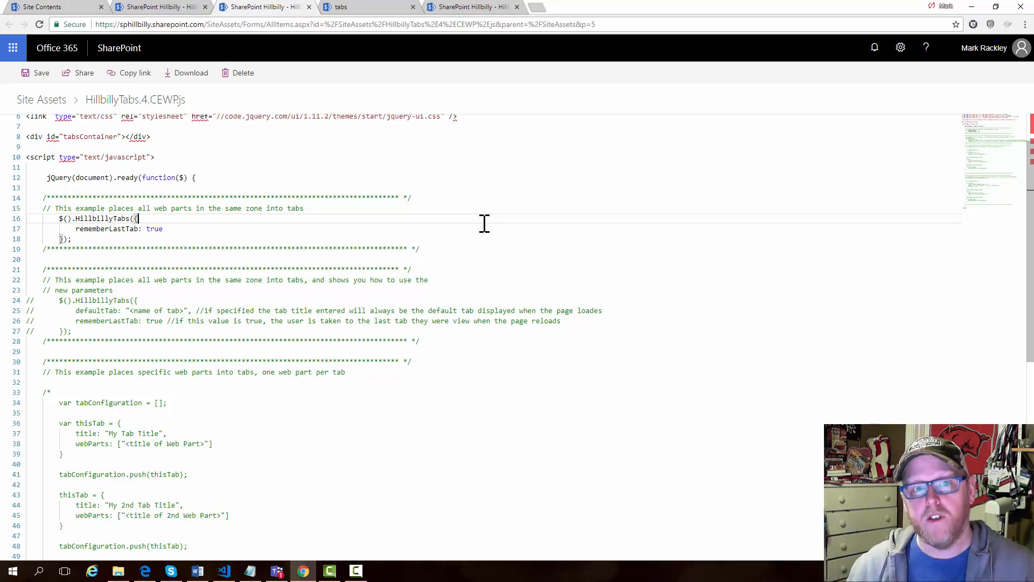
click(156, 7)
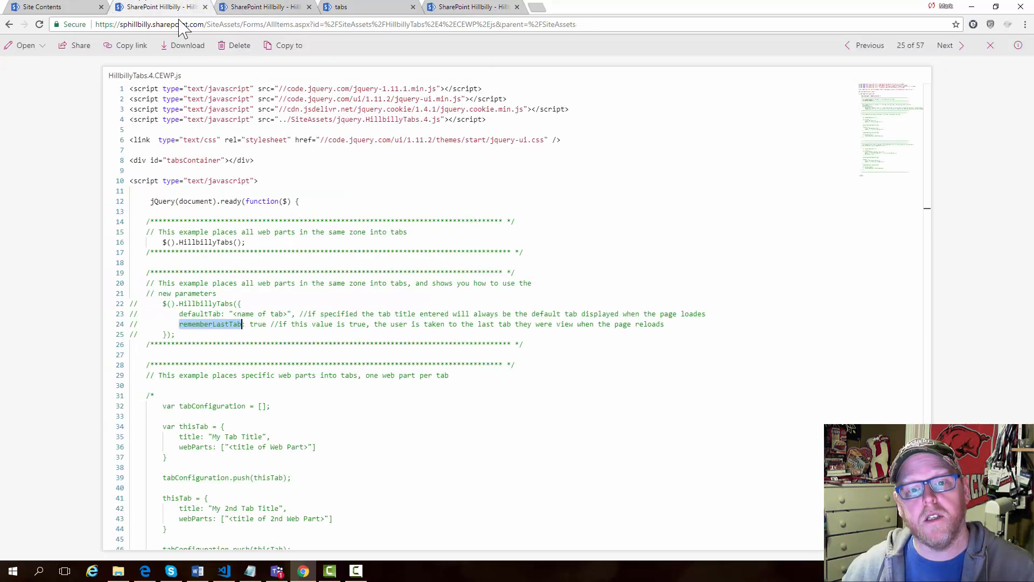
click(377, 7)
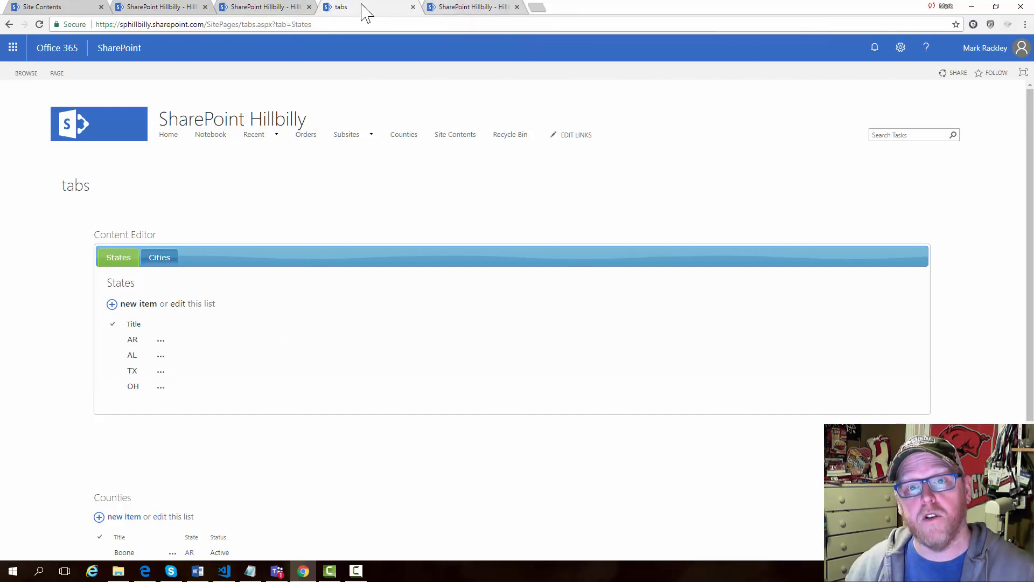
Back in the script, replace the comment above the HillbillyTabs call with the example's tabConfiguration array and first thisTab definition.
click(277, 8)
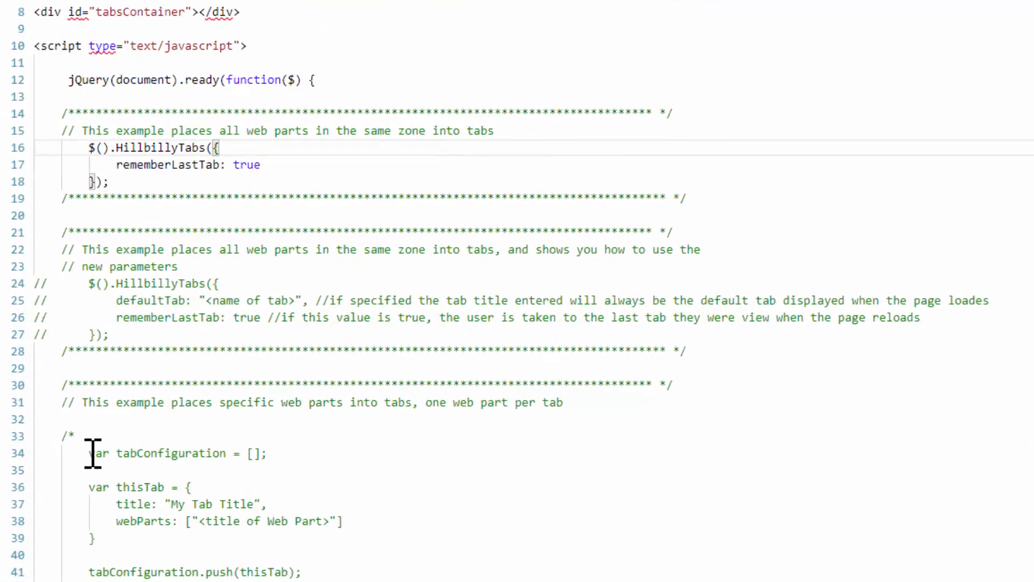
drag(59, 402, 122, 456)
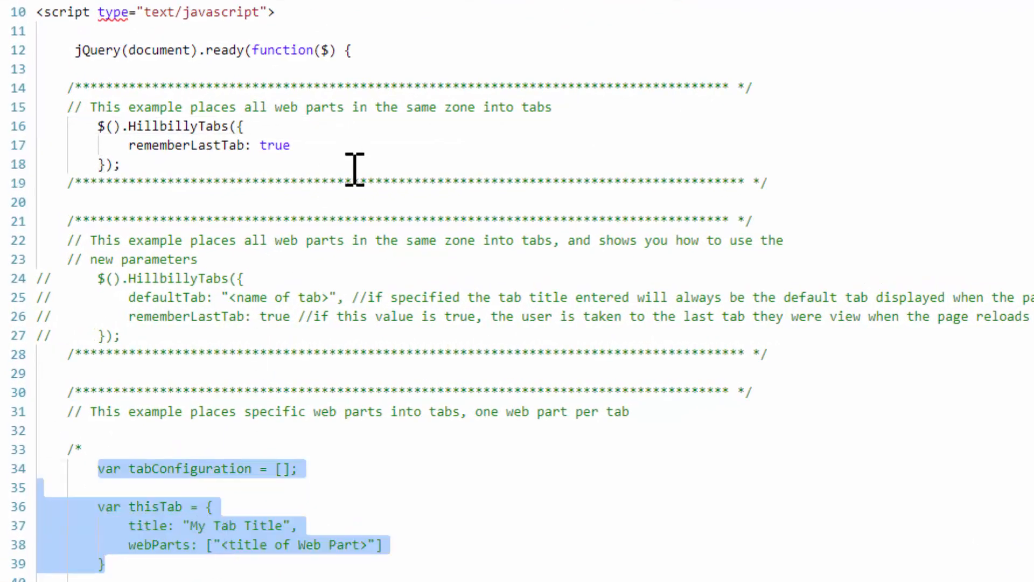
click(601, 108)
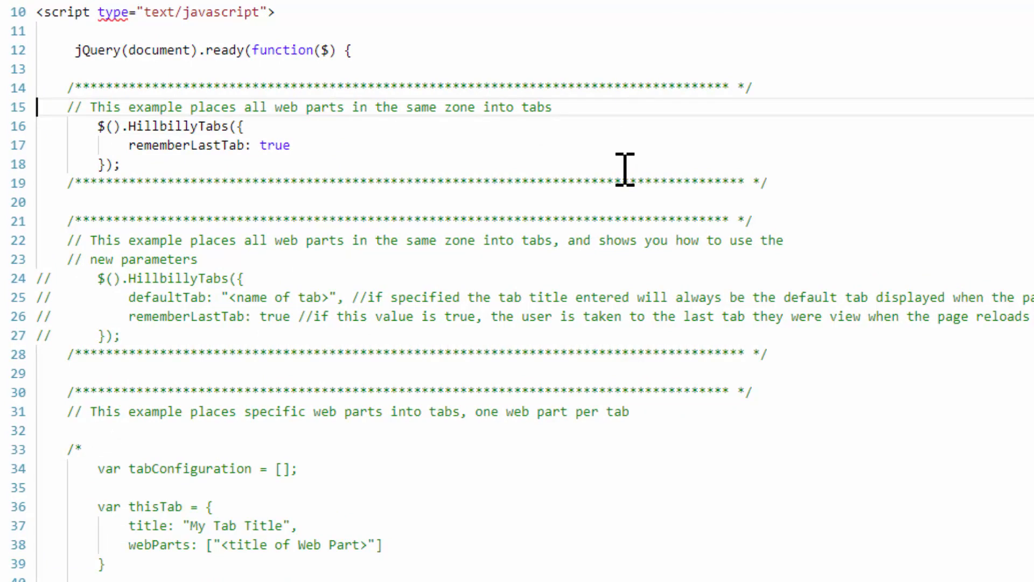
key(shift+End)
key(Delete)
key(ctrl+v)
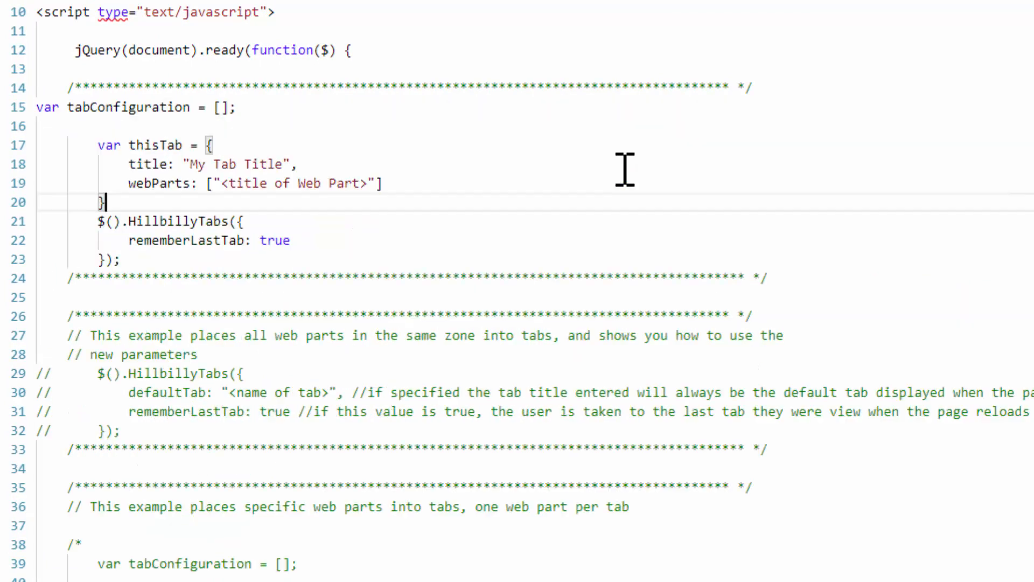
Indent the pasted var tabConfiguration line by one level.
key(Up)
key(Up)
key(Up)
key(Up)
key(Up)
key(Home)
key(Tab)
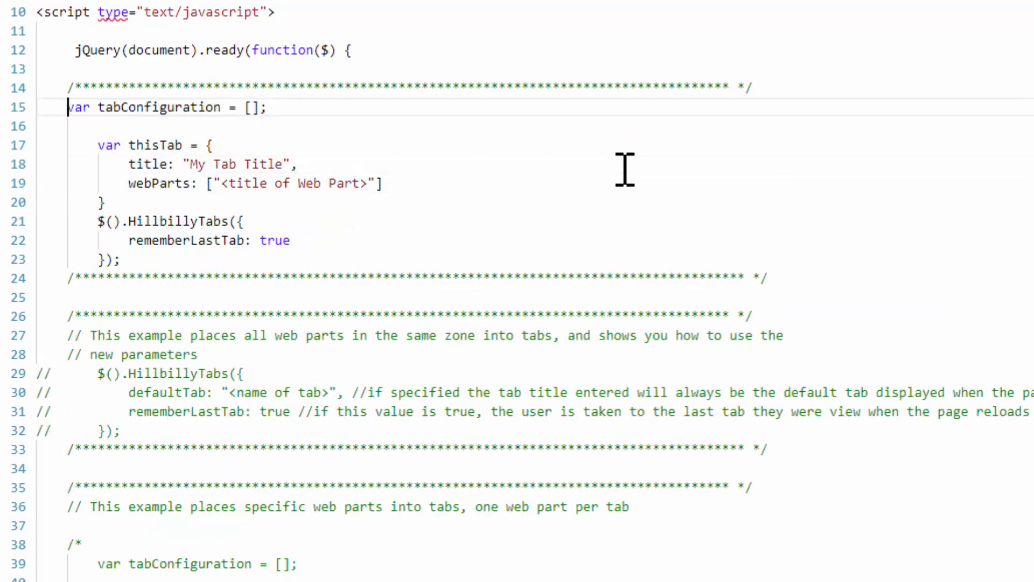
Insert three blank lines between the thisTab definition and the HillbillyTabs call.
double_click(208, 106)
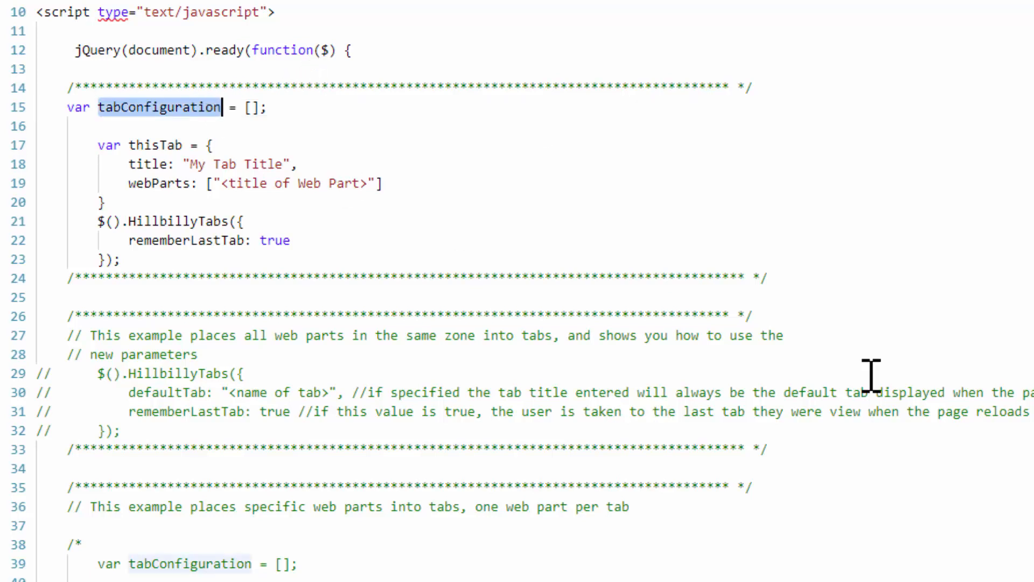
click(142, 203)
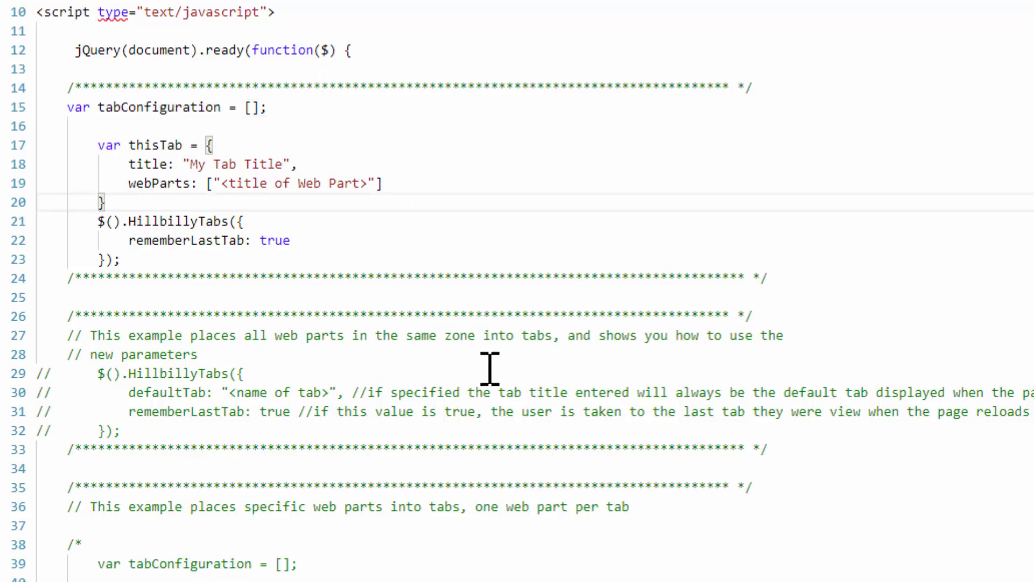
key(Return)
key(Return)
key(Return)
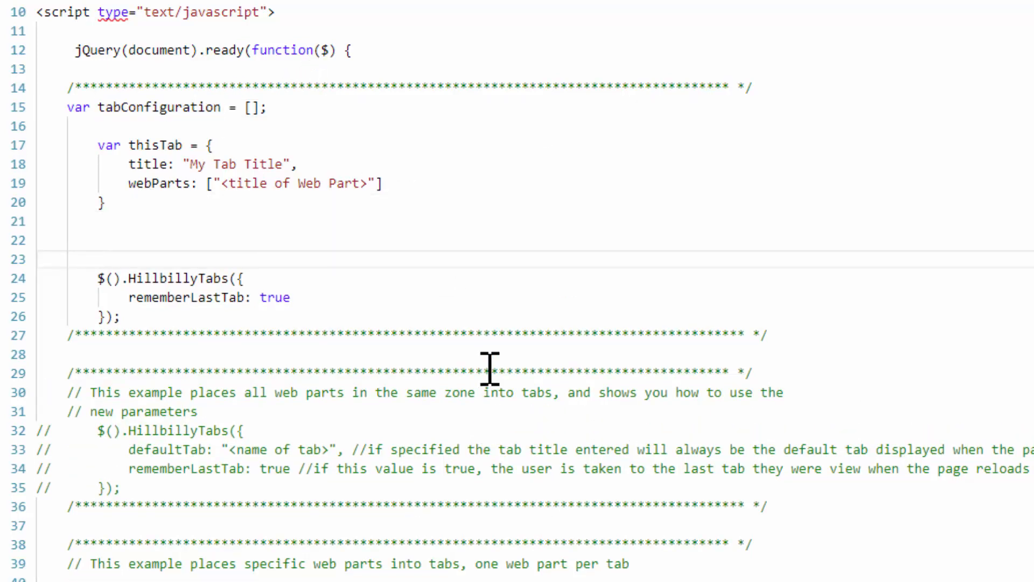
Replace the placeholder title in the thisTab definition with "My Awesome States".
click(177, 165)
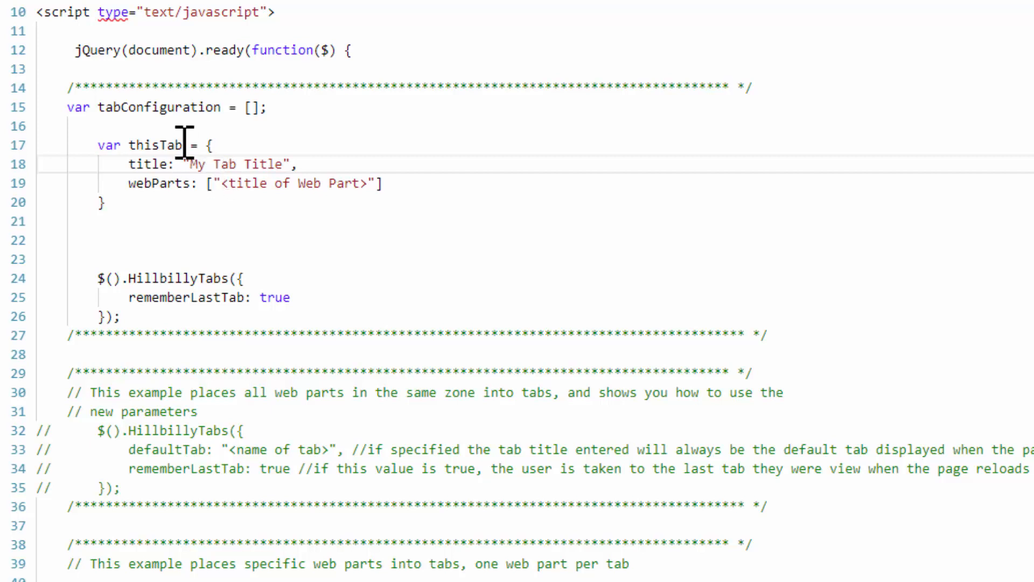
drag(206, 165, 191, 164)
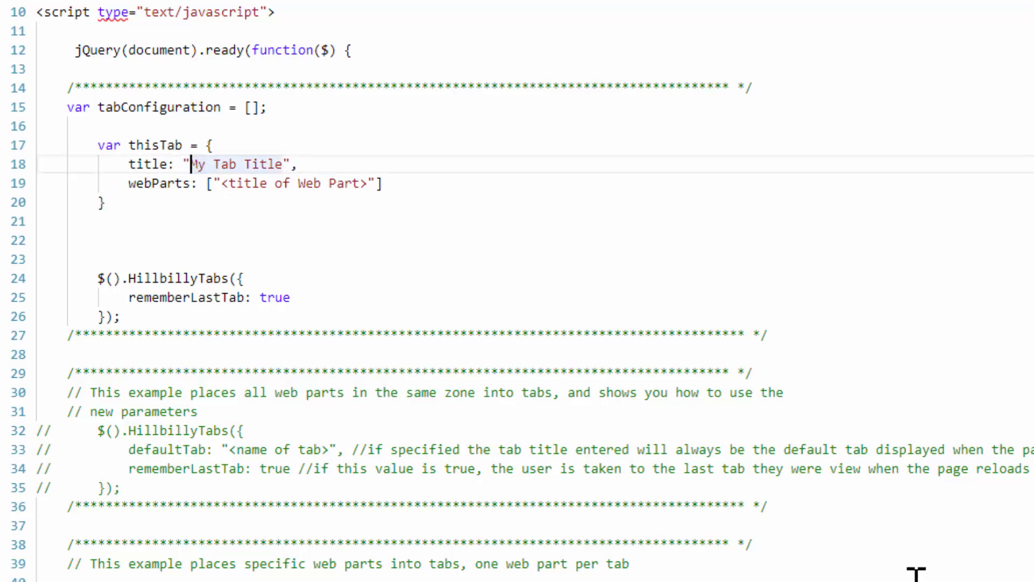
key(shift+Right)
key(shift+Right)
key(shift+Right)
key(shift+Right)
key(shift+Right)
key(shift+Right)
key(shift+Right)
key(shift+Right)
key(shift+Right)
key(shift+Right)
key(shift+Right)
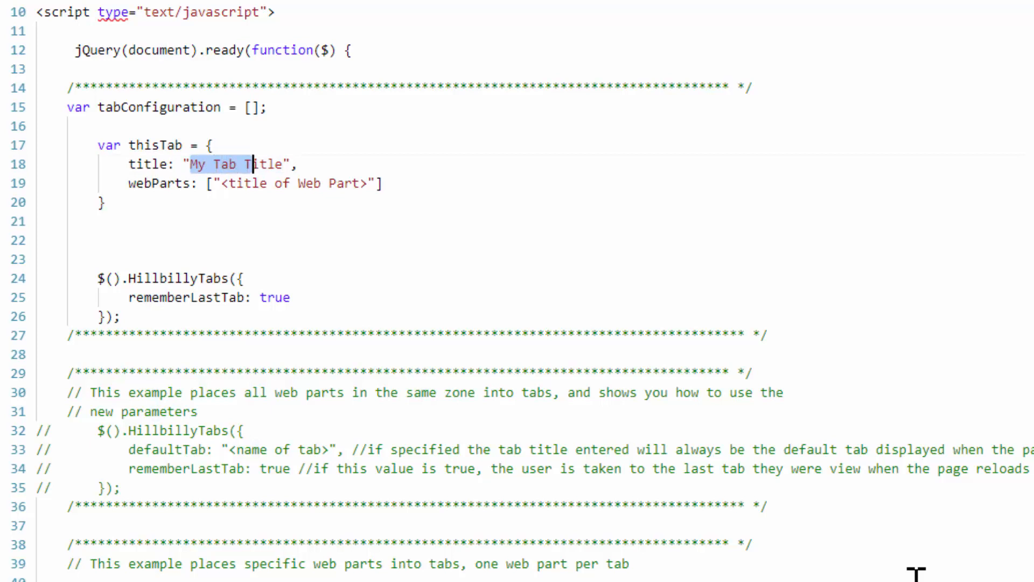
key(shift+Right)
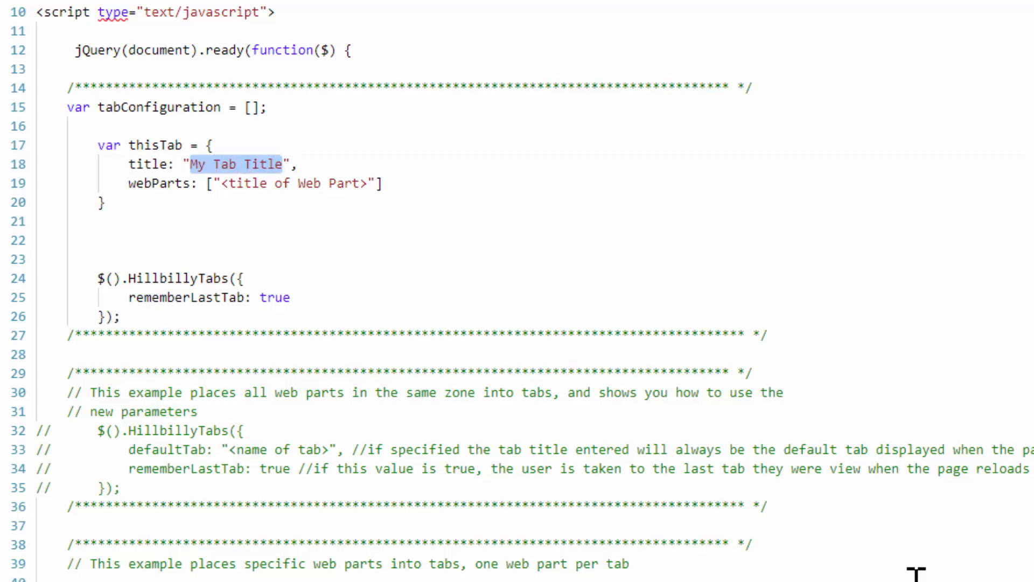
text(My Awe)
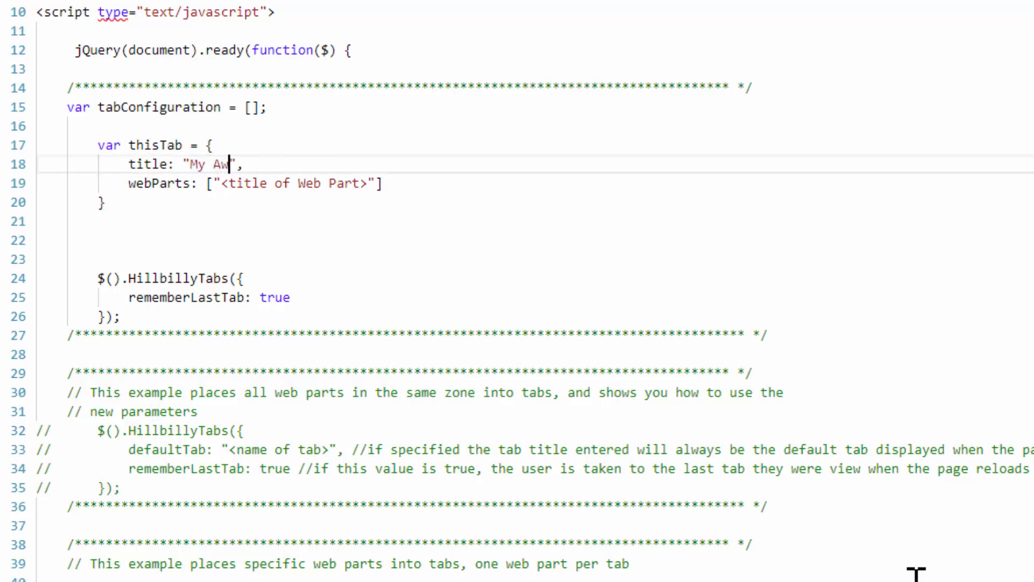
text(some States)
Replace the placeholder web part title in the thisTab definition's webParts array with "States".
key(Down)
key(Left)
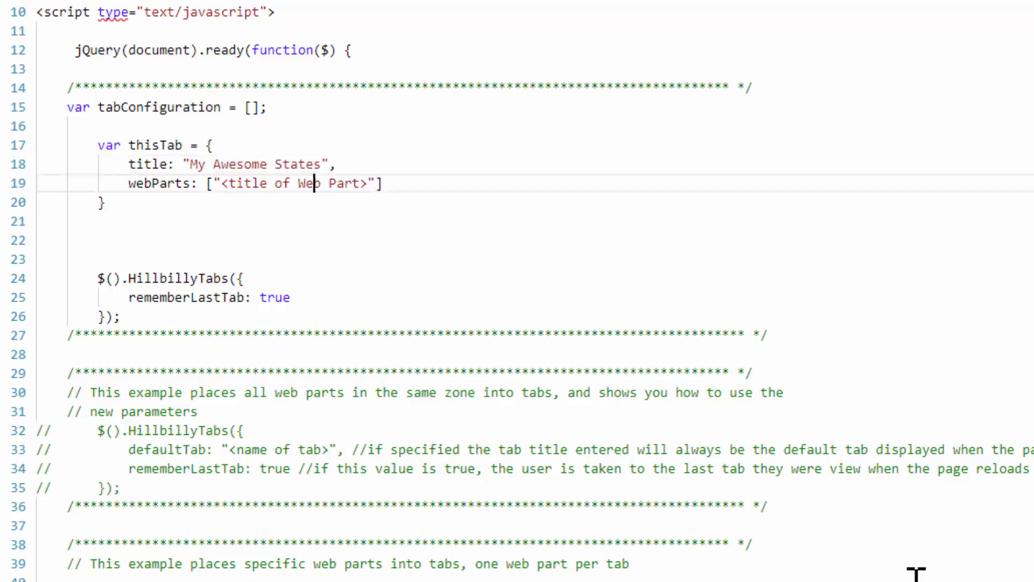
key(Left)
key(Left)
key(Left)
key(Left)
key(Left)
key(Left)
key(Left)
key(Left)
key(Left)
key(Left)
key(Left)
key(Left)
key(shift+Right)
key(shift+Right)
key(shift+Right)
key(shift+Right)
key(shift+Right)
key(shift+Right)
key(shift+Right)
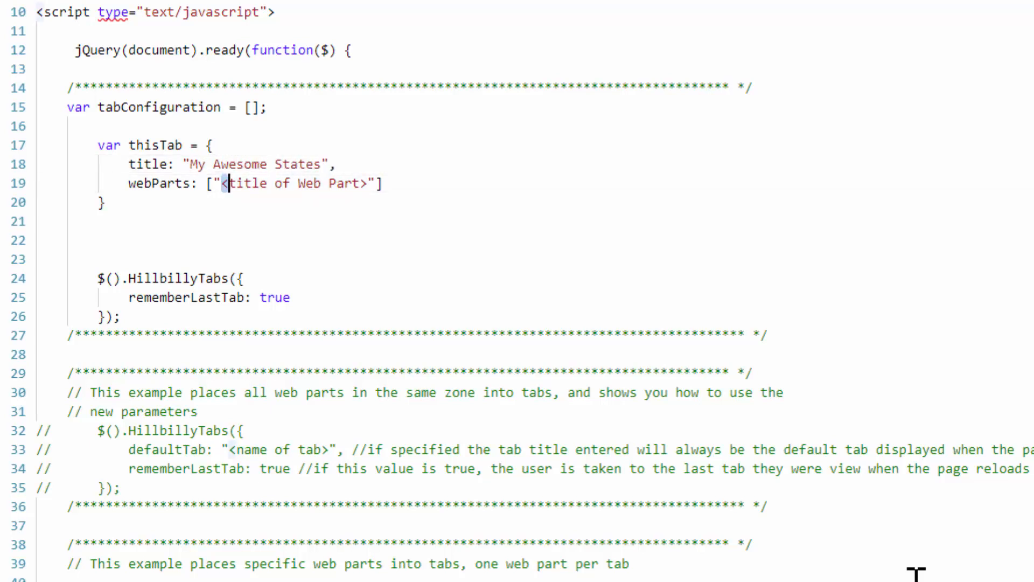
key(shift+Right)
key(shift+Right)
key(shift+Right)
key(shift+Right)
key(shift+Right)
key(shift+Right)
key(shift+Right)
key(shift+Right)
key(shift+Right)
key(shift+Right)
key(shift+Right)
key(shift+Right)
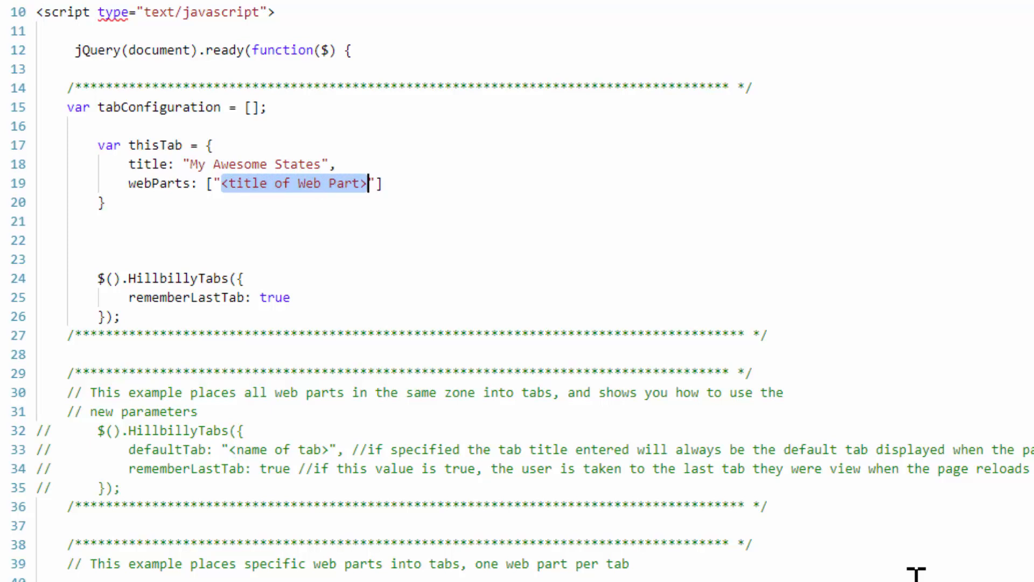
text(States)
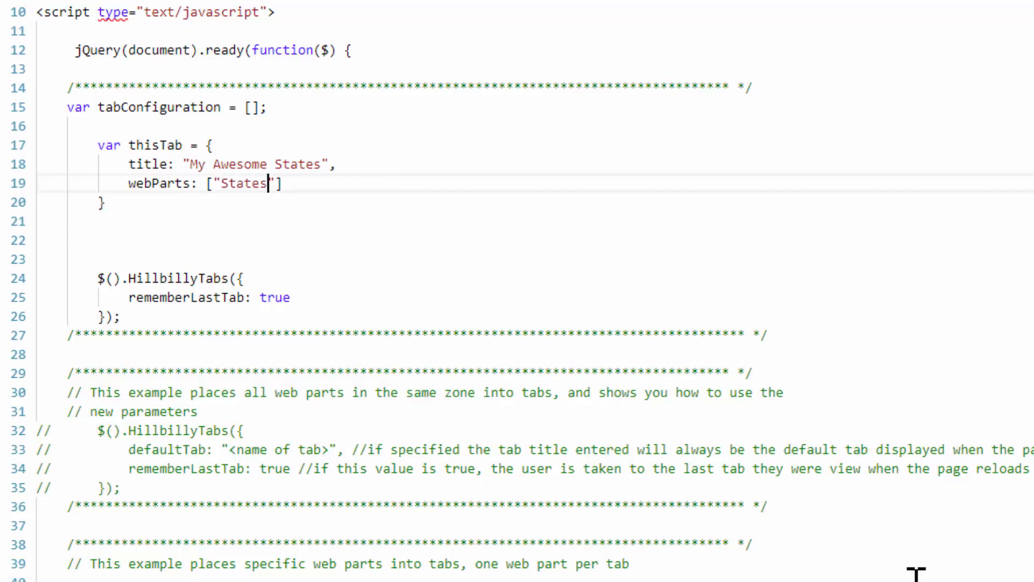
Copy the tabConfiguration declaration below the thisTab block, remove its var keyword and indent it in line with the block.
key(Down)
key(Down)
key(Down)
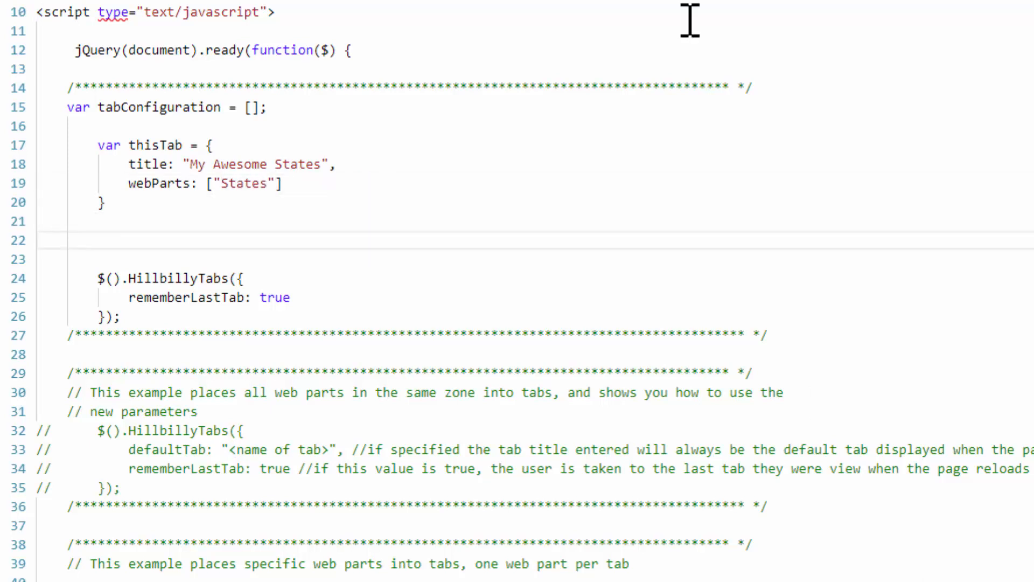
click(146, 114)
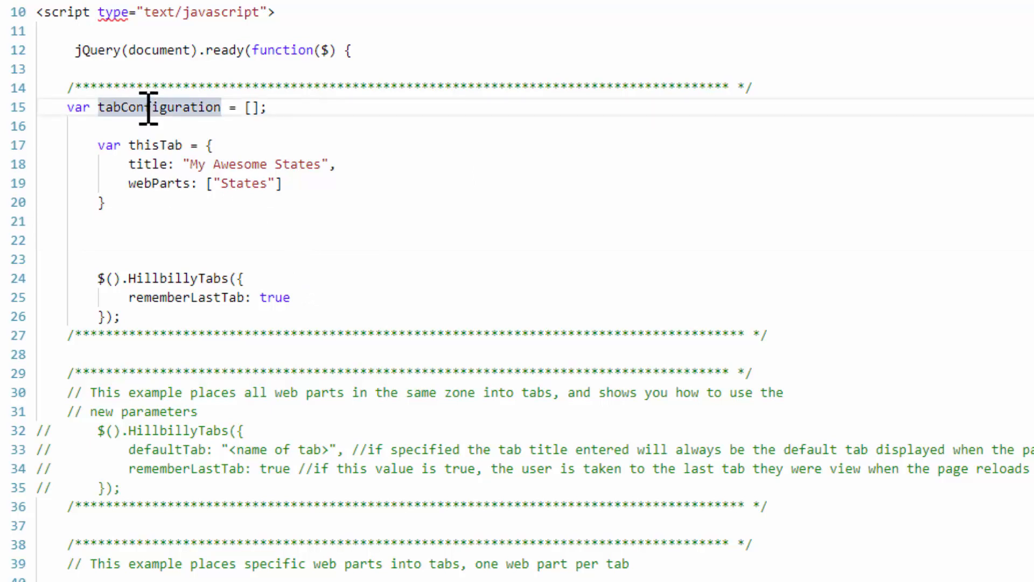
click(141, 235)
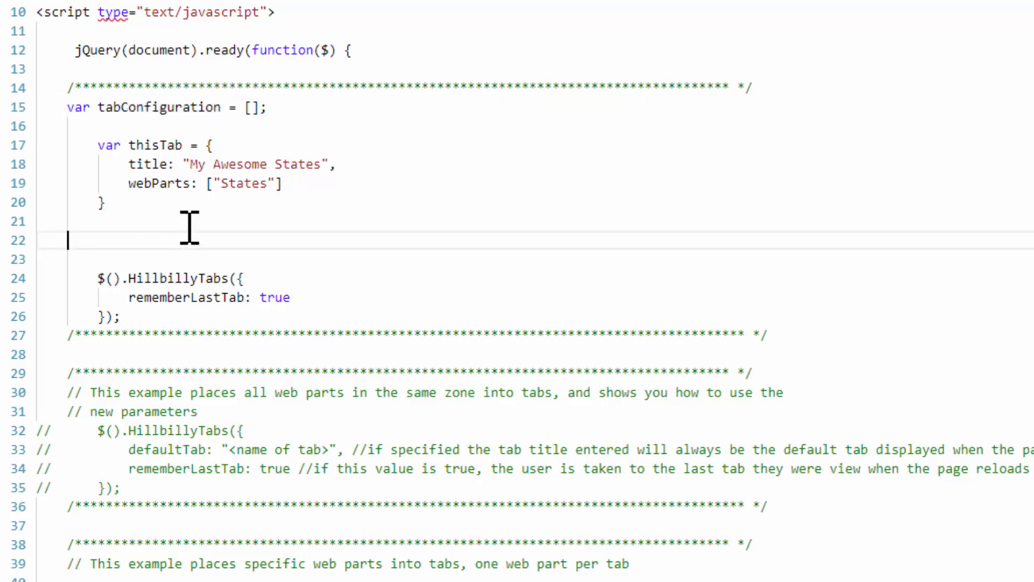
text(var tabConfiguration = [];)
click(88, 233)
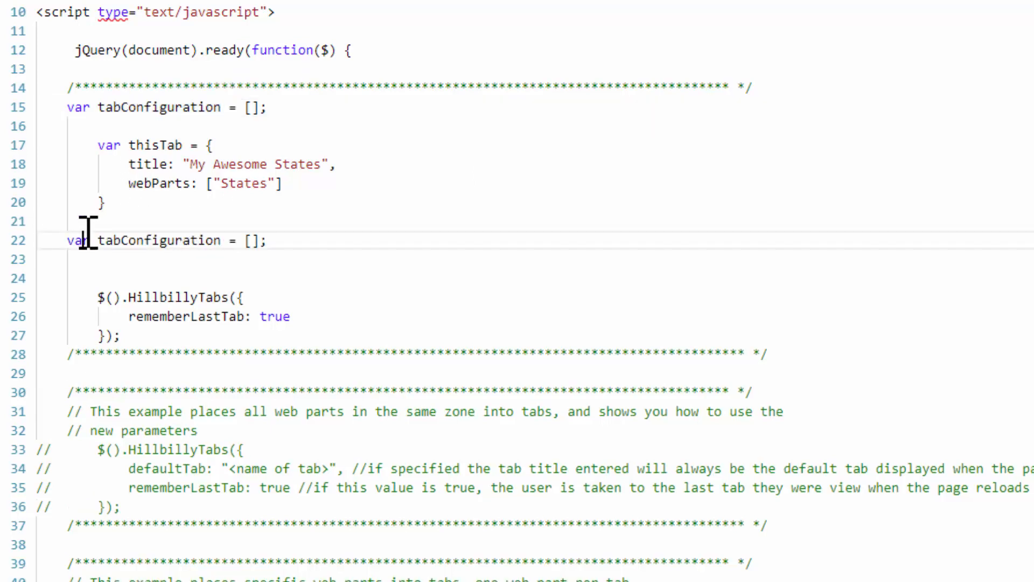
key(Left)
key(Left)
key(Left)
key(Delete)
key(Delete)
key(Delete)
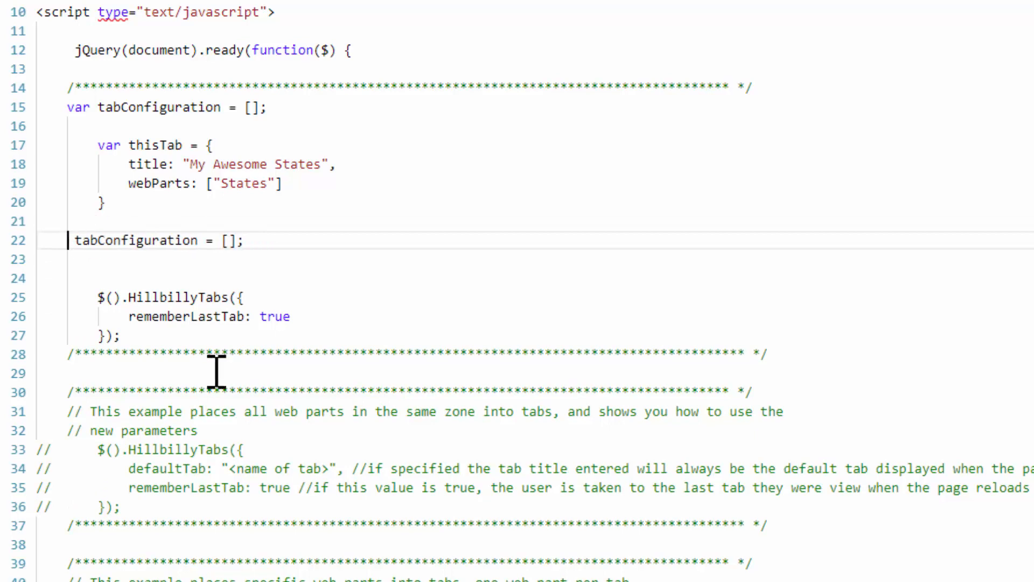
key(Delete)
key(Tab)
Turn the copied line into the statement tabConfiguration.push(thisTab);.
key(Right)
key(Right)
key(Right)
key(Right)
key(Right)
key(Right)
key(Right)
key(Right)
key(Right)
key(Right)
key(Right)
key(Right)
key(Right)
key(Right)
key(Right)
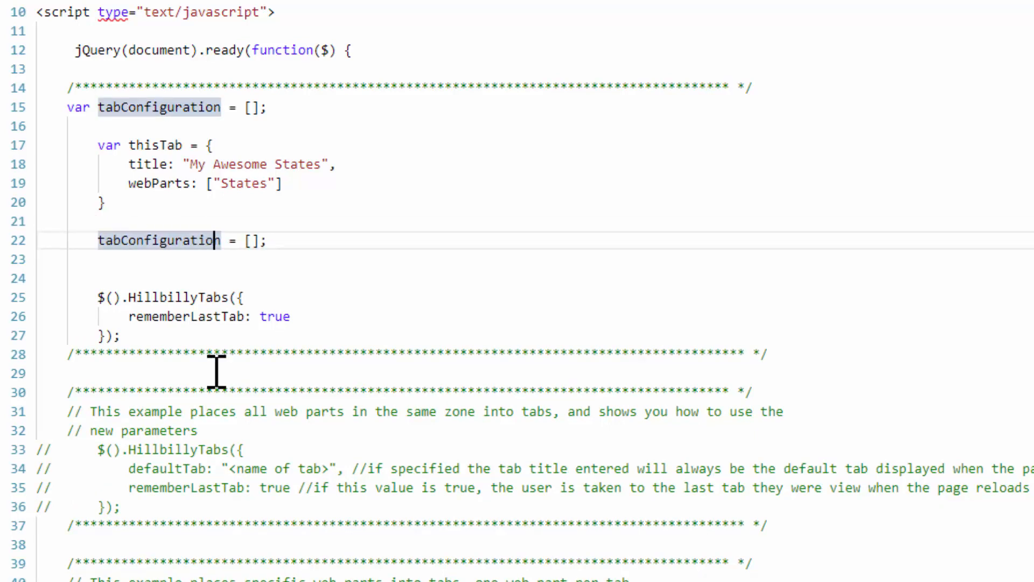
key(shift+End)
key(Delete)
text(n.)
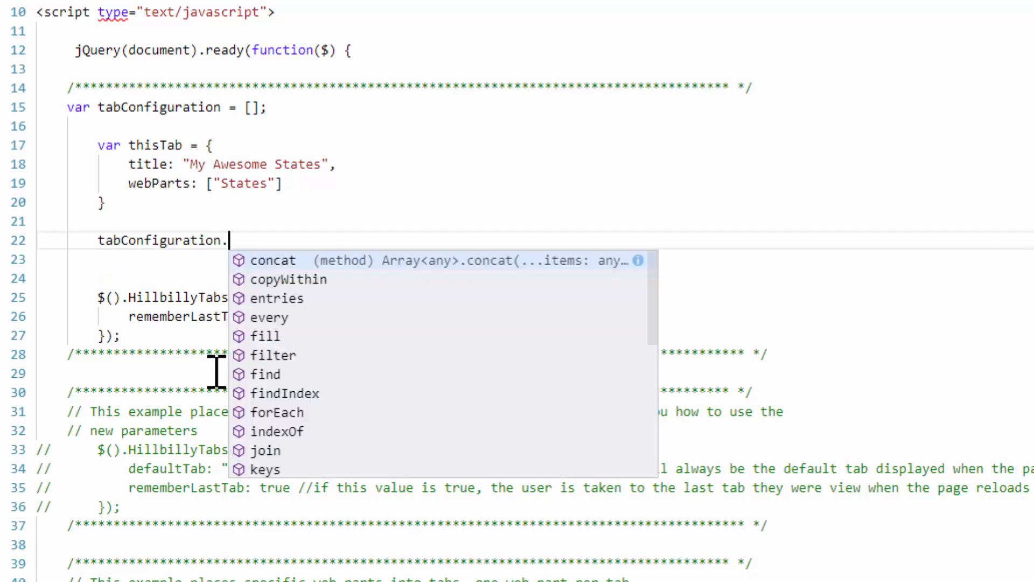
text(push(thisTab))
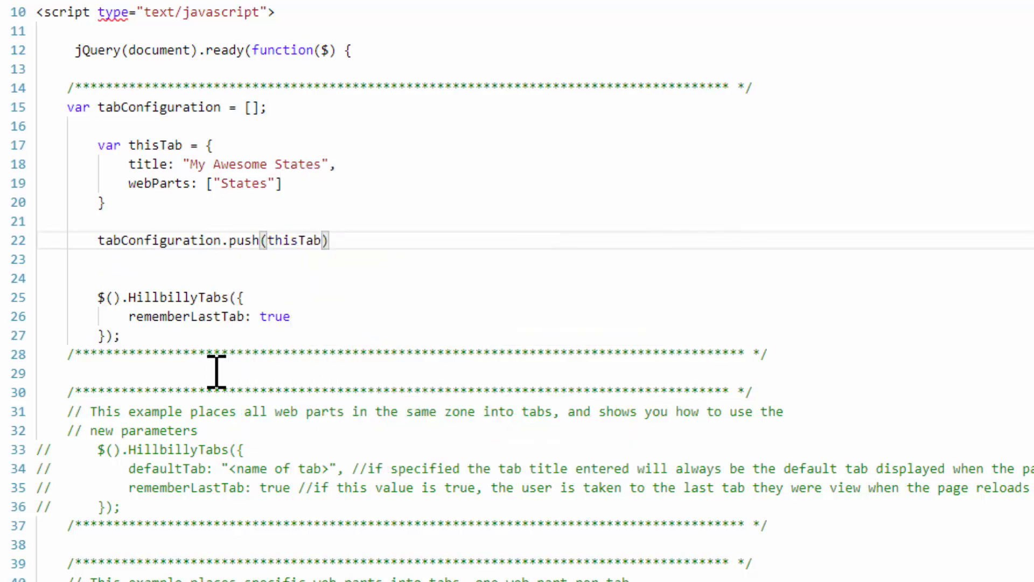
text(;)
Copy the thisTab definition without its var keyword and paste it between the push statement and the HillbillyTabs call.
key(Up)
key(Up)
key(Up)
key(Up)
text(,)
key(Up)
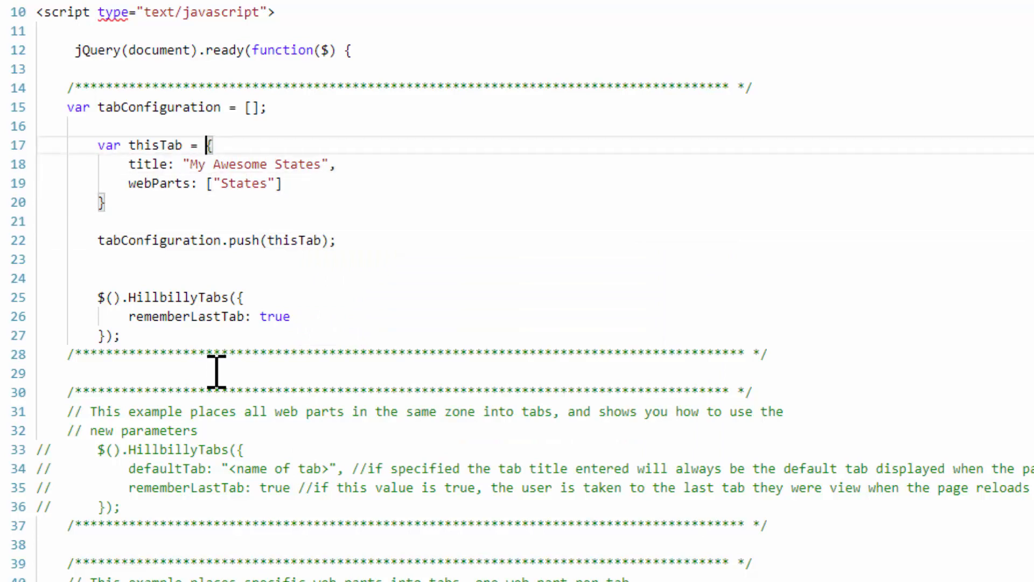
key(Left)
key(Left)
key(Left)
key(Left)
key(Left)
key(Left)
key(Left)
key(Left)
key(Left)
key(Left)
key(Left)
key(shift+Down)
key(shift+Down)
key(shift+Down)
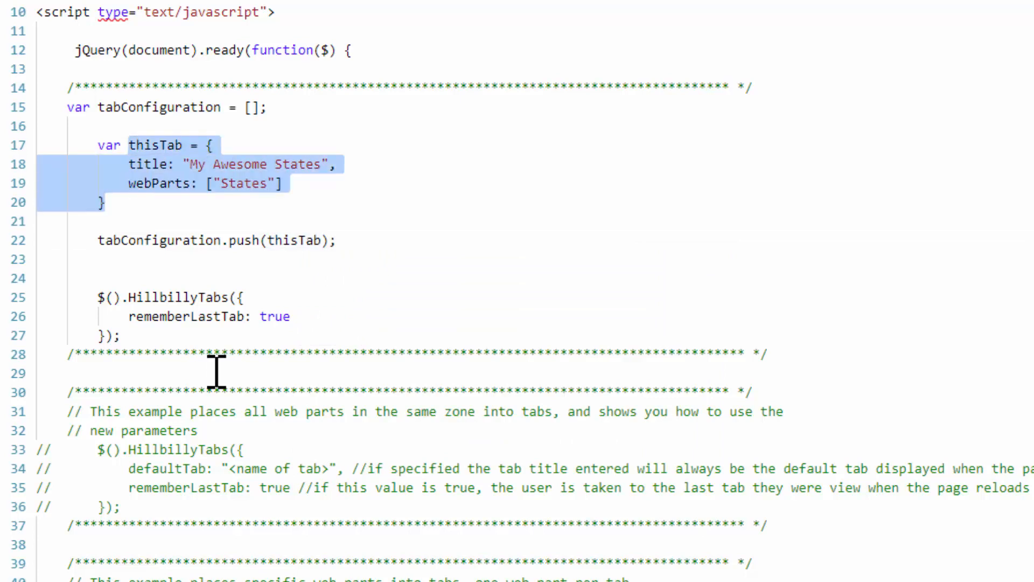
key(ctrl+c)
key(Down)
key(Down)
key(Down)
key(Return)
key(ctrl+v)
Change the title in the second thisTab definition to "My Super Cities".
key(Up)
key(Up)
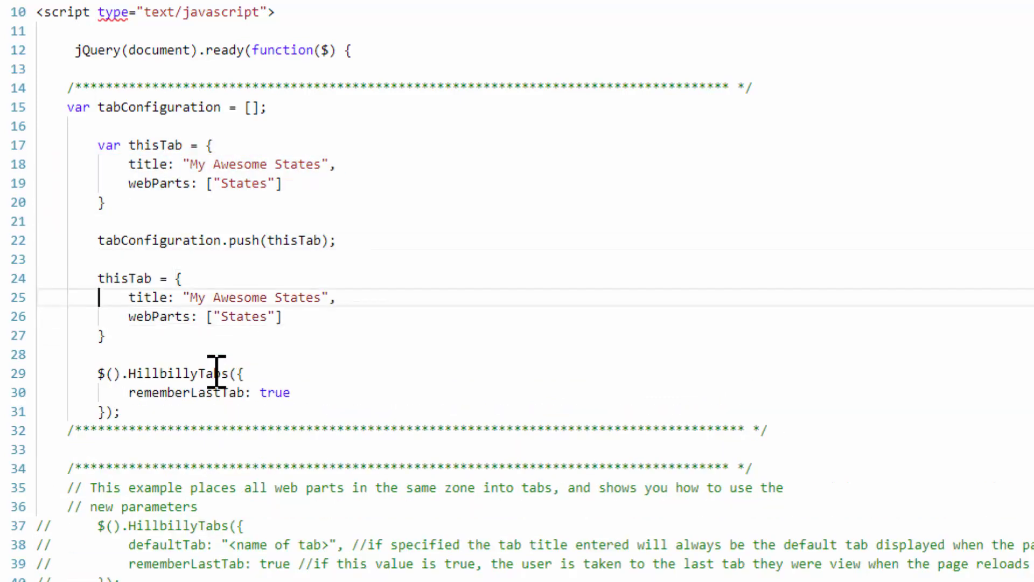
key(Home)
key(Right)
key(Right)
key(Right)
key(Right)
key(Right)
key(Right)
key(Right)
key(Right)
key(Right)
key(Right)
key(Right)
key(Right)
key(Right)
key(Left)
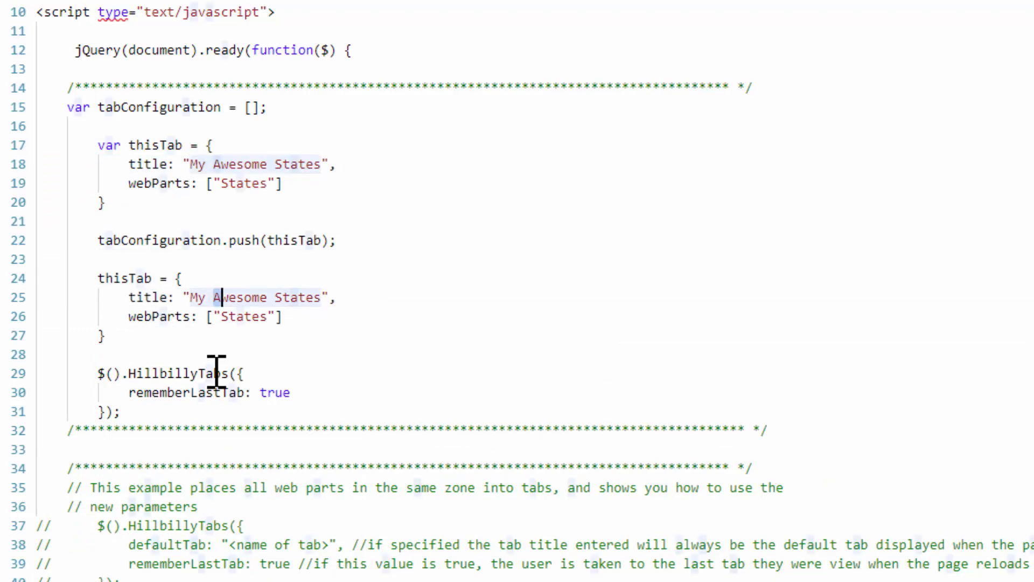
key(shift+Right)
key(shift+Right)
key(shift+Right)
key(shift+Right)
key(shift+Right)
key(shift+Right)
key(shift+Right)
key(shift+Right)
key(shift+Right)
key(shift+Right)
key(shift+Right)
key(shift+Right)
key(shift+Right)
key(shift+Right)
text(S)
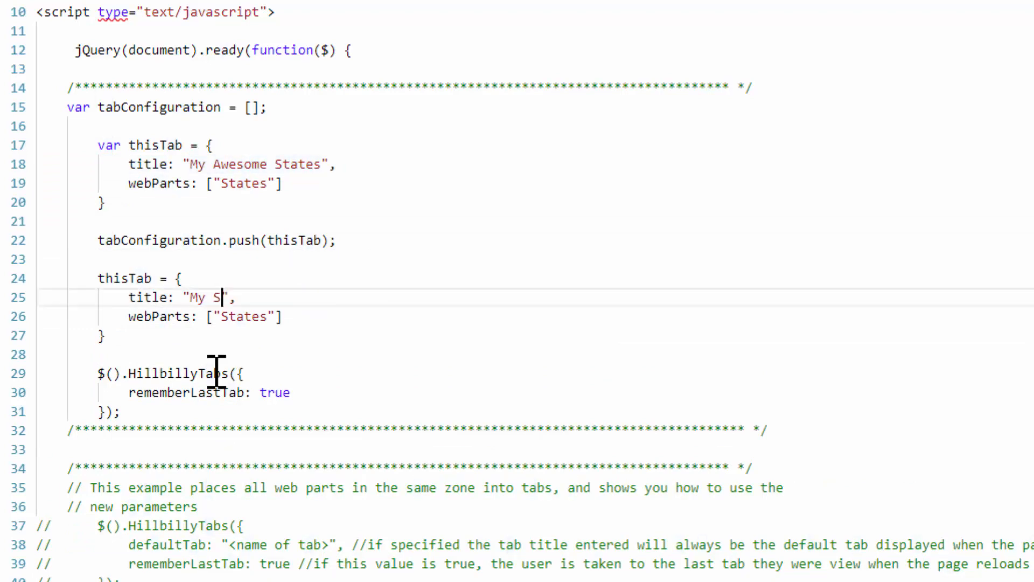
text(upper)
key(BackSpace)
key(BackSpace)
key(BackSpace)
text(er Cities)
Replace the webParts entry "States" in the second thisTab definition with "Cites".
key(Down)
key(Left)
key(Left)
key(BackSpace)
key(BackSpace)
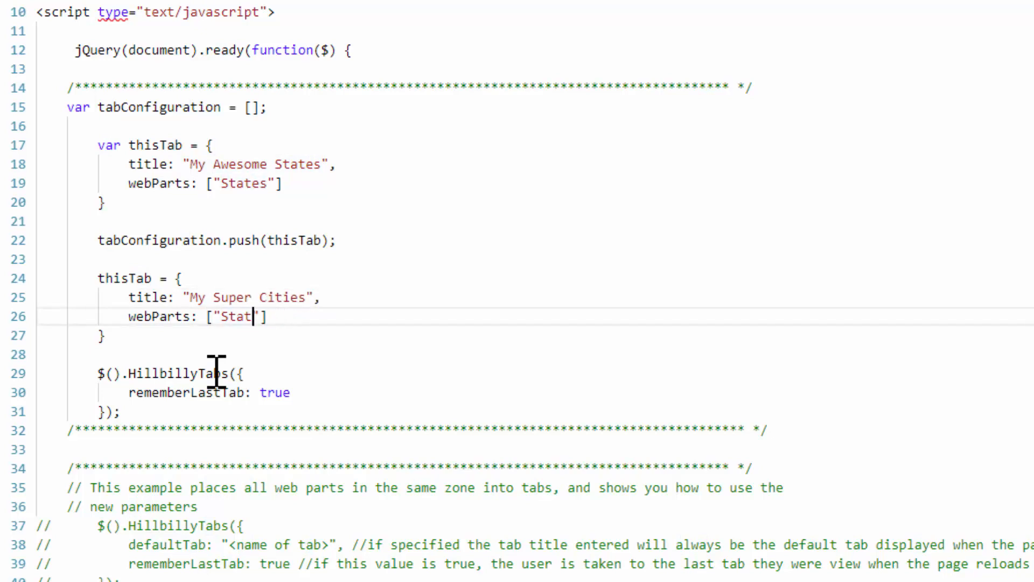
key(BackSpace)
key(BackSpace)
key(BackSpace)
key(BackSpace)
text(Cites)
Copy the tabConfiguration.push(thisTab); statement and paste it below the second thisTab definition, separated by a blank line.
key(Down)
key(Up)
key(Up)
key(Up)
key(Up)
key(Up)
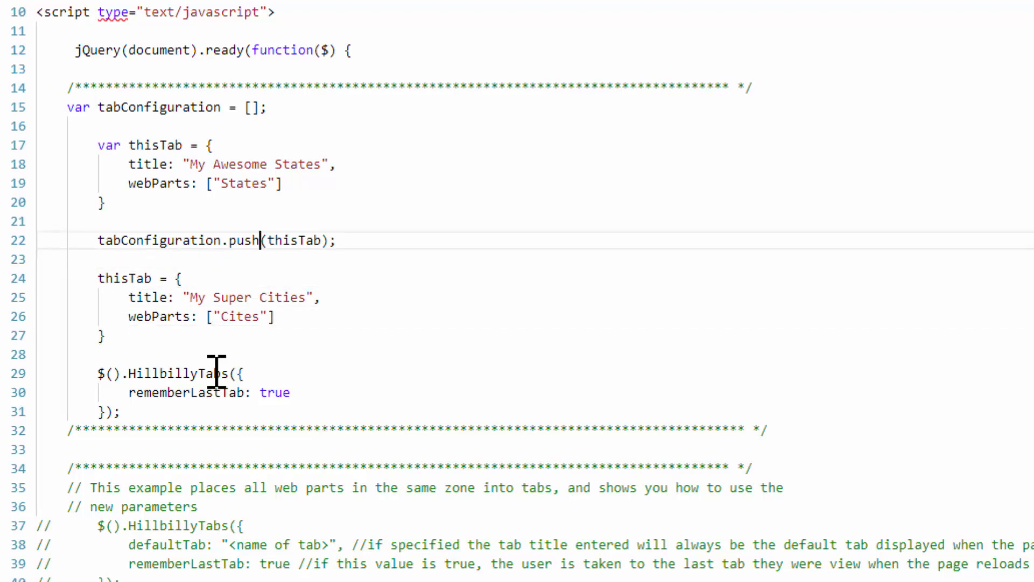
key(Home)
key(Home)
key(shift+Down)
key(ctrl+c)
key(Down)
key(Down)
key(Down)
key(Down)
key(Down)
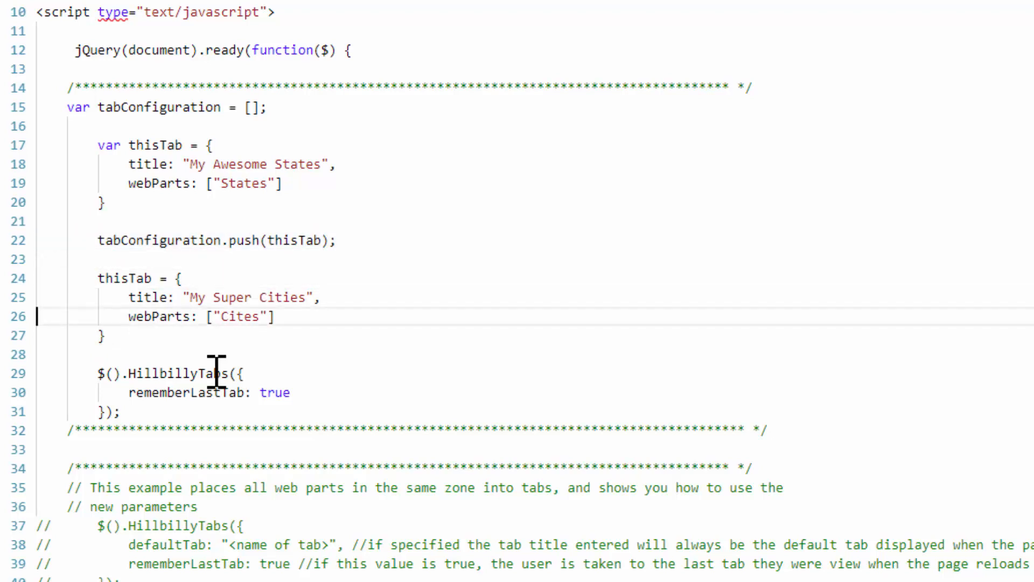
key(ctrl+v)
key(Up)
key(Return)
key(Up)
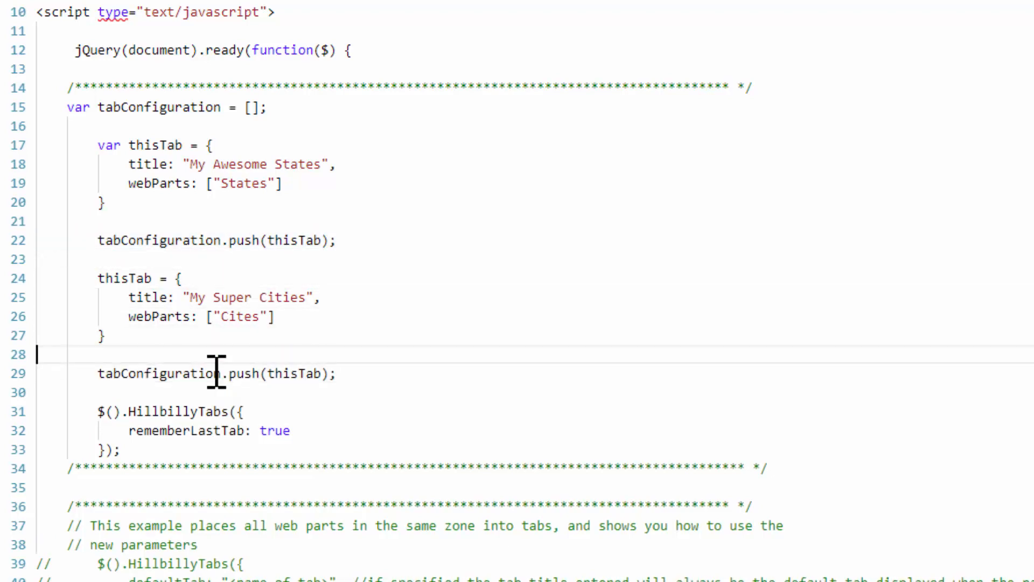
Add blank lines before the HillbillyTabs call and paste there a copy of the second thisTab definition with its push statement.
key(Down)
key(Down)
key(Return)
key(Return)
key(Up)
key(Up)
key(Up)
key(Up)
key(Up)
key(Up)
key(Up)
key(Up)
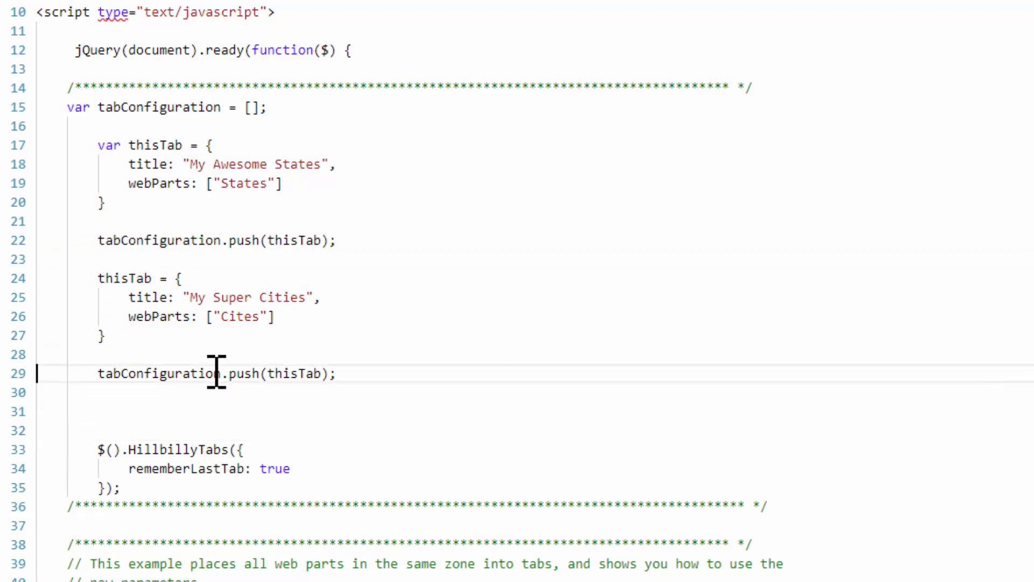
key(shift+Down)
key(shift+Down)
key(shift+Down)
key(shift+Down)
key(shift+Down)
key(shift+Down)
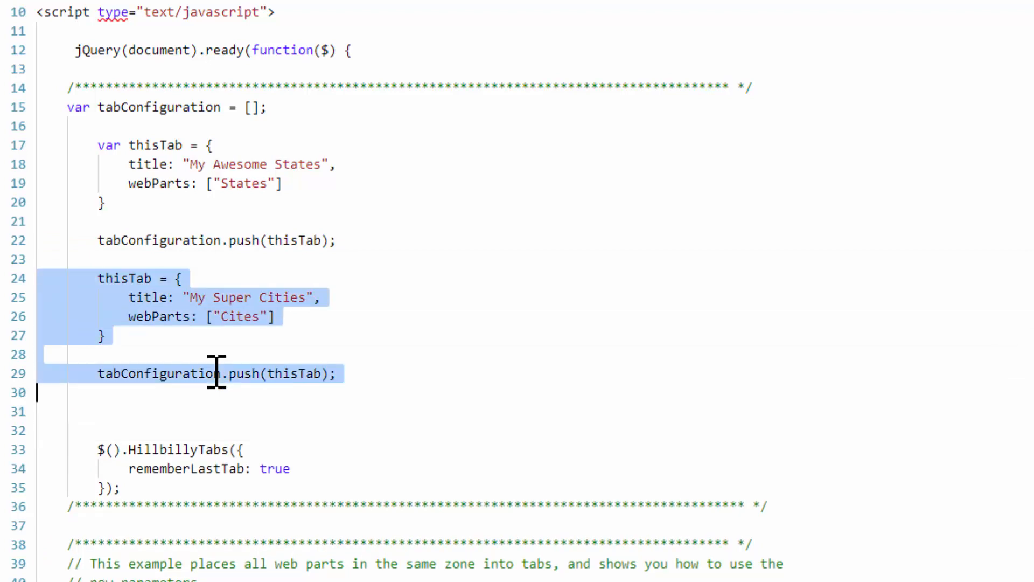
key(ctrl+c)
key(Down)
key(ctrl+v)
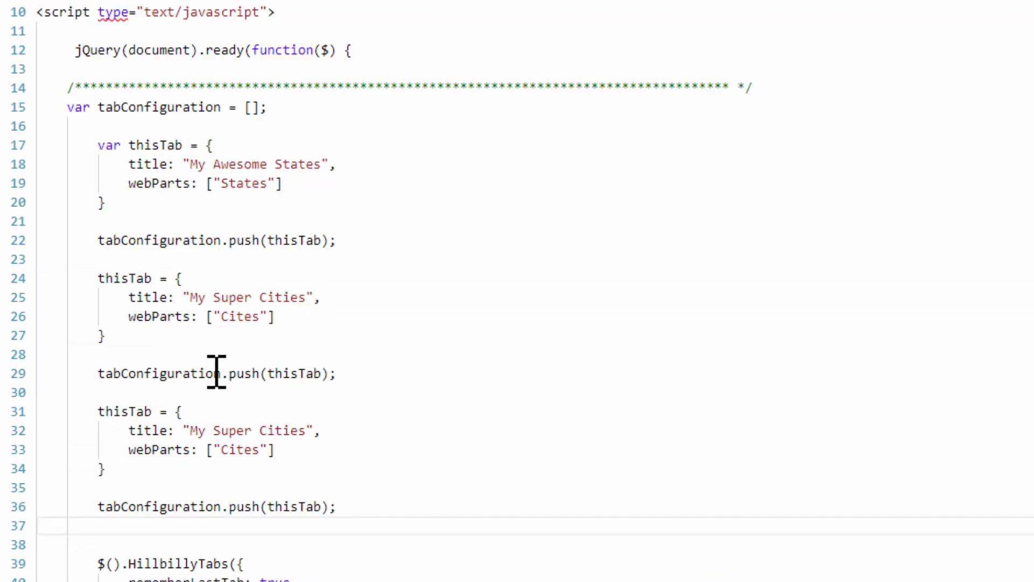
Change the title in the third thisTab definition to "My Counties".
double_click(231, 430)
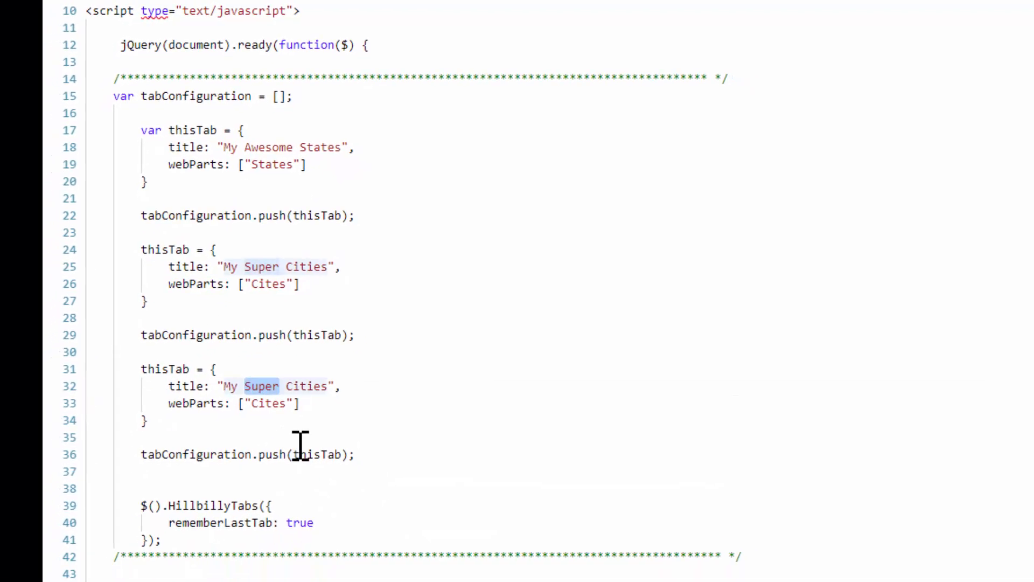
key(Delete)
key(Delete)
key(Delete)
key(Delete)
key(Delete)
key(Delete)
key(Delete)
key(Delete)
text(C)
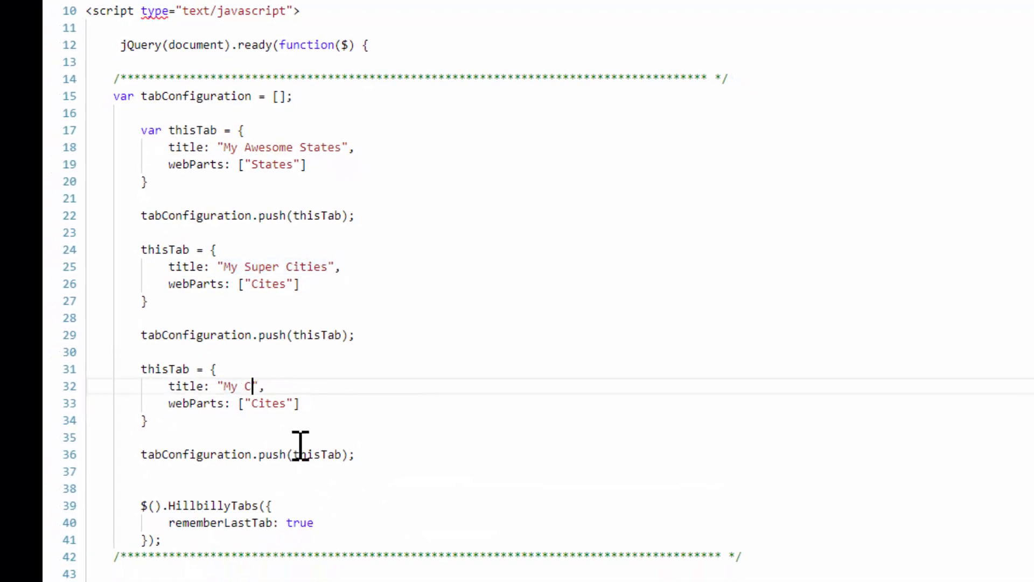
text(ounties)
Replace the webParts entry in the third thisTab definition with "Counties".
key(Down)
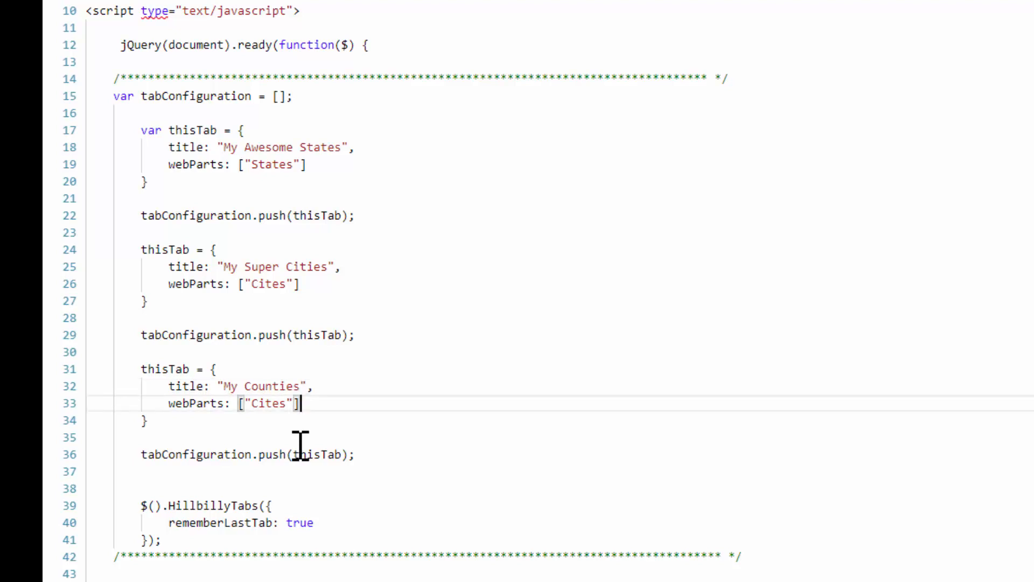
key(Left)
key(Left)
key(ctrl+shift+Left)
text(Ci)
click(207, 437)
Copy the tabConfiguration: tabConfiguration option from the commented one-web-part-per-tab example and paste it as the first option of the active HillbillyTabs call.
scroll(429, 473, down, 3)
scroll(430, 472, down, 6)
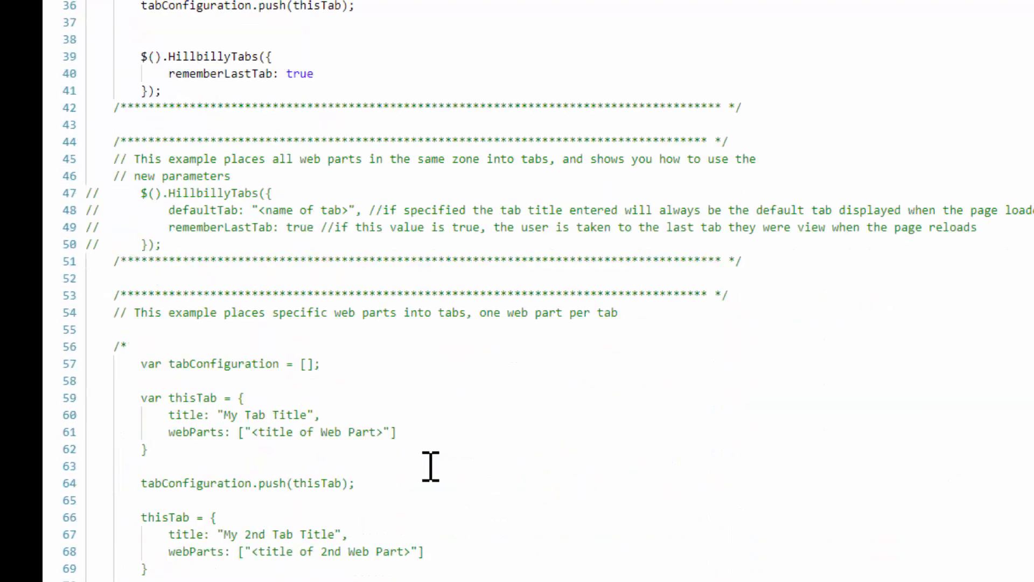
scroll(312, 492, down, 2)
scroll(323, 488, down, 1)
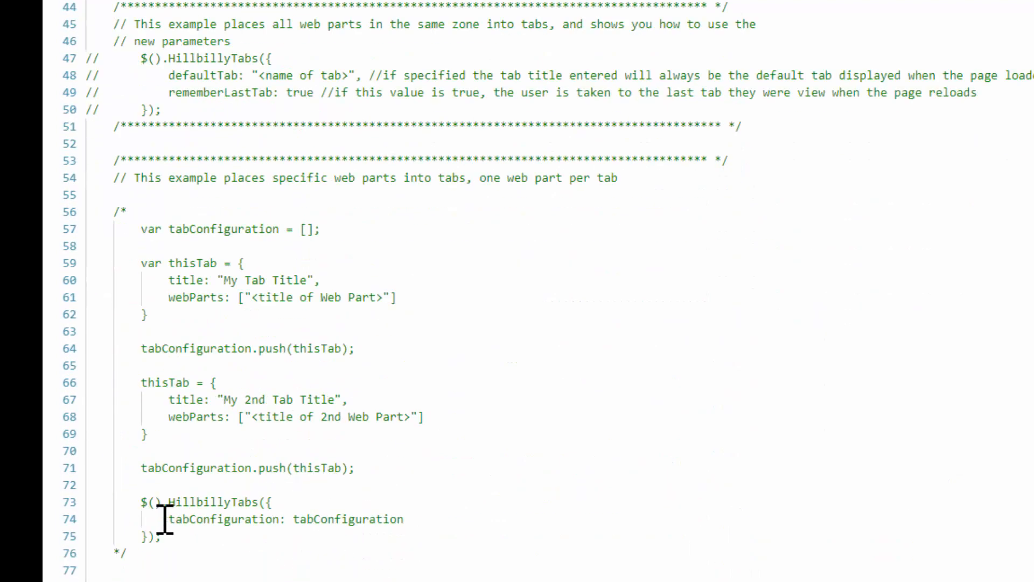
drag(168, 518, 436, 519)
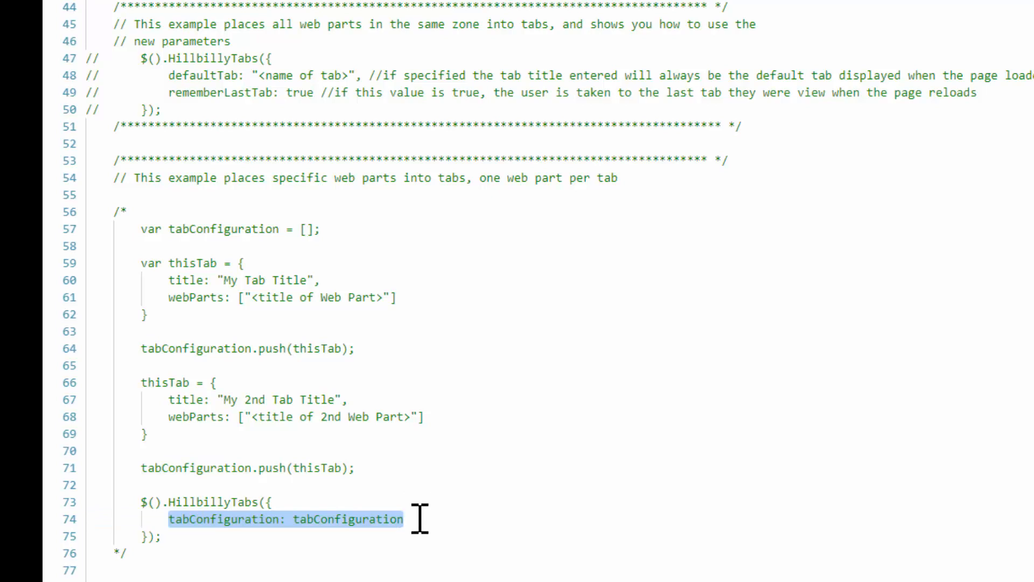
scroll(390, 507, up, 2)
scroll(390, 507, up, 8)
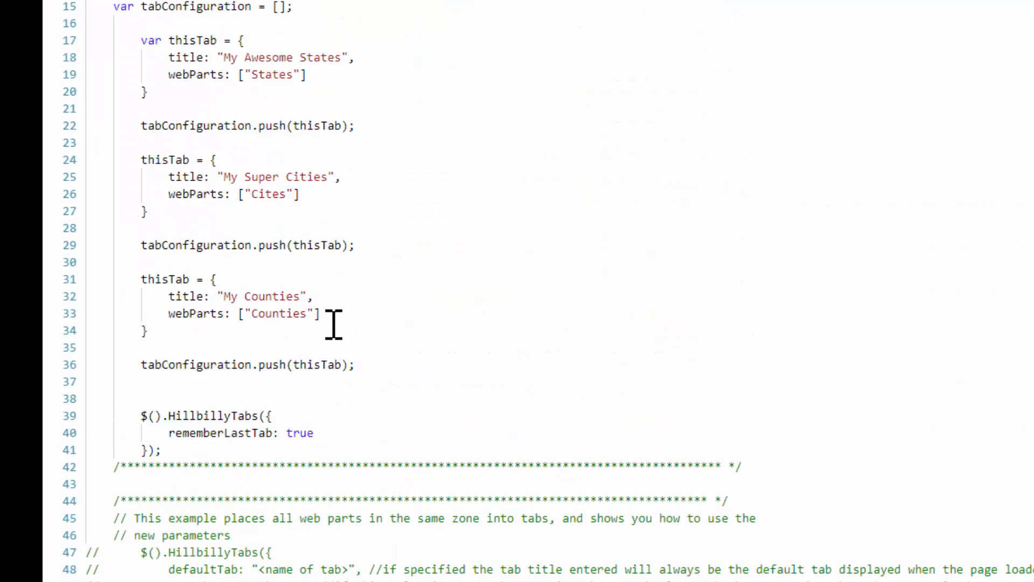
click(300, 420)
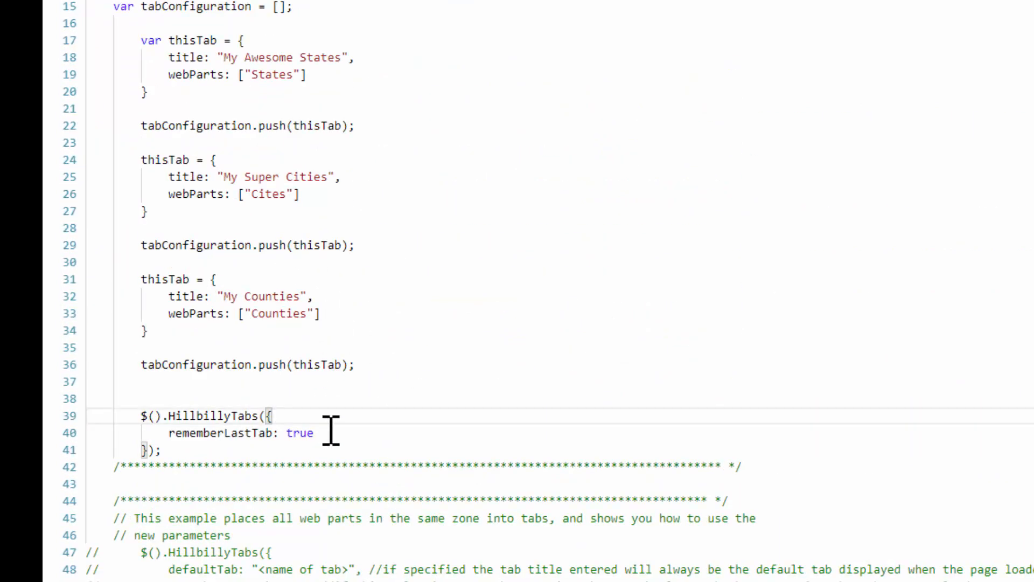
key(Return)
key(ctrl+v)
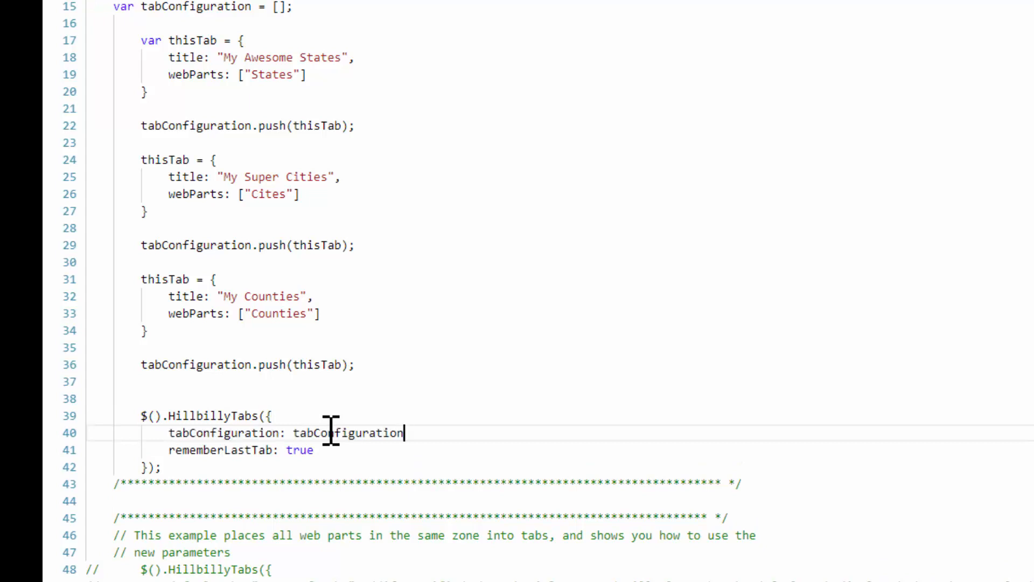
Delete the rememberLastTab option and its leftover empty line from the HillbillyTabs call.
key(Down)
key(Home)
key(shift+End)
key(Delete)
key(Up)
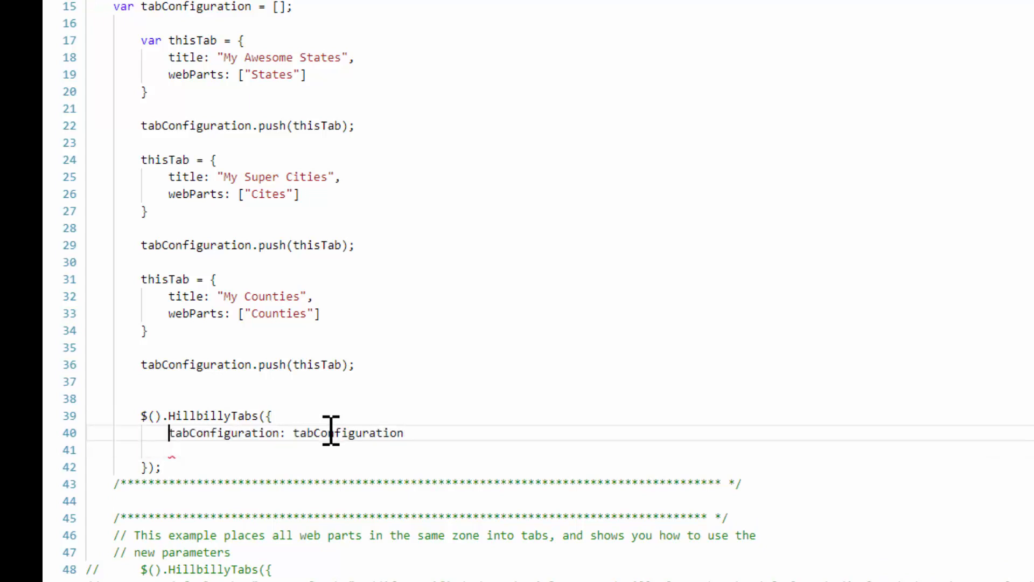
key(ctrl+shift+Right)
key(Down)
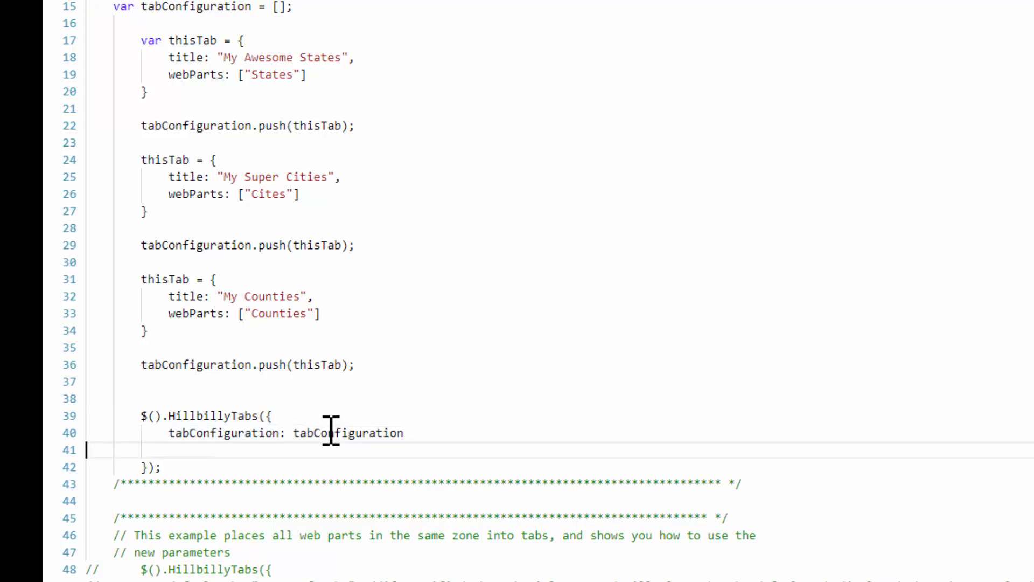
key(BackSpace)
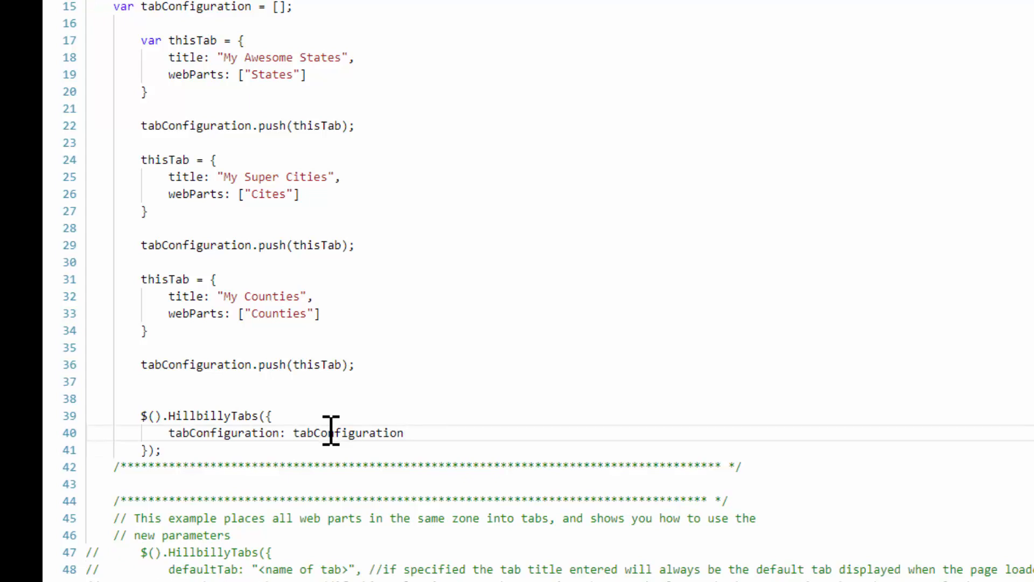
double_click(218, 415)
double_click(227, 432)
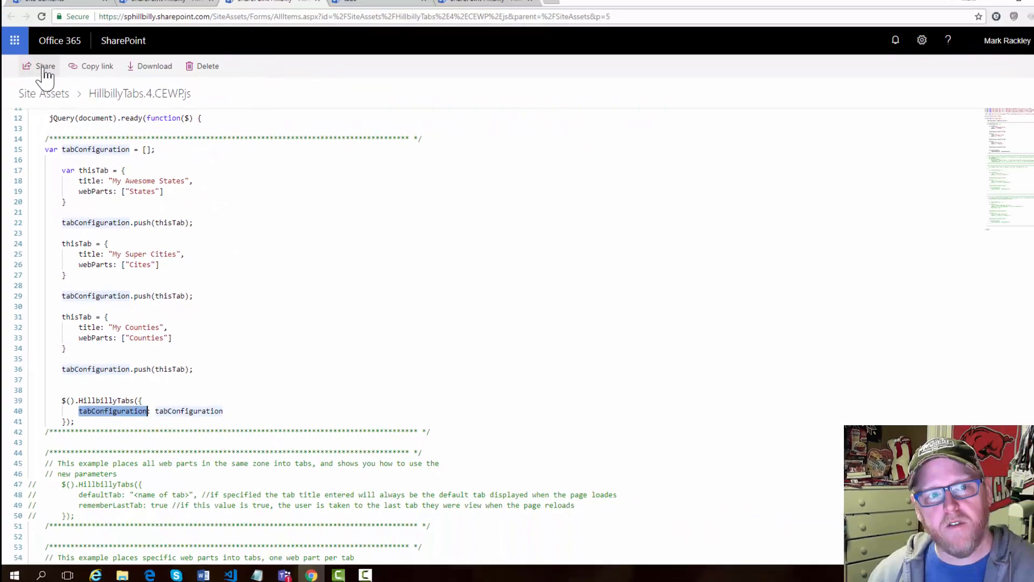
Switch to the tabs page and reload it to apply the custom tab configuration.
click(368, 6)
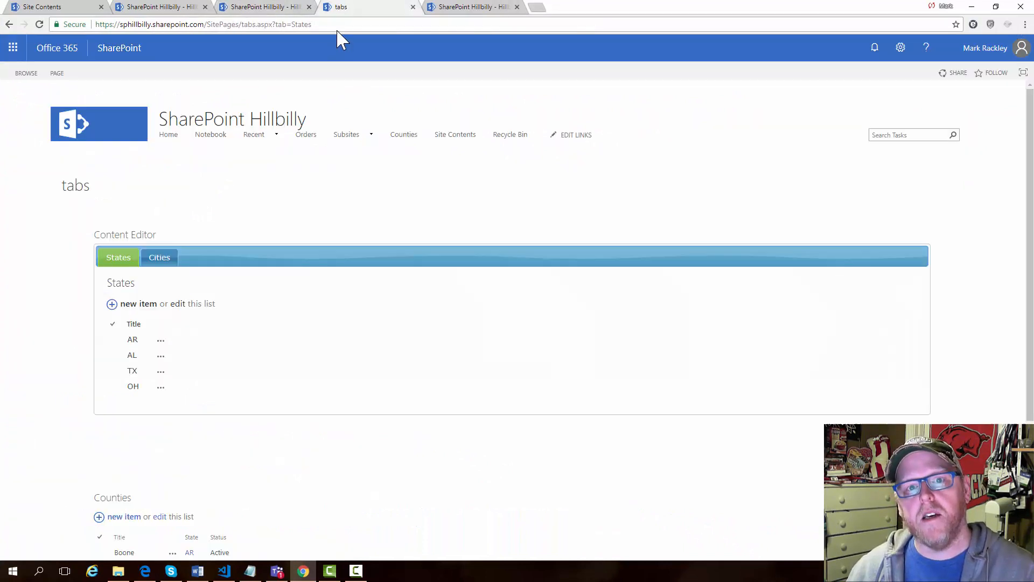
click(342, 24)
text(0)
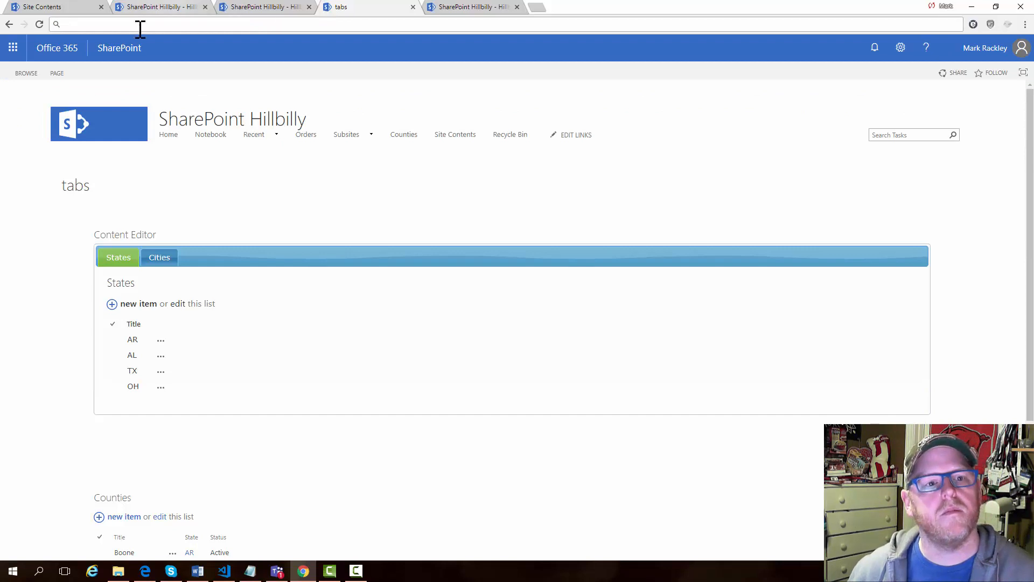
click(40, 24)
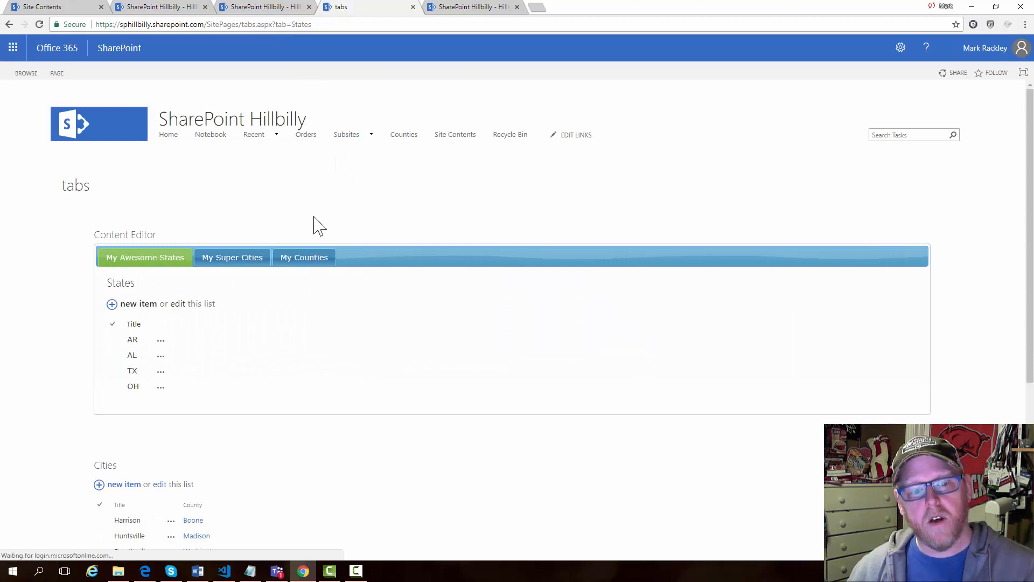
Switch between the My Awesome States, My Super Cities and My Counties tabs to check which web part each one displays.
click(232, 256)
click(302, 262)
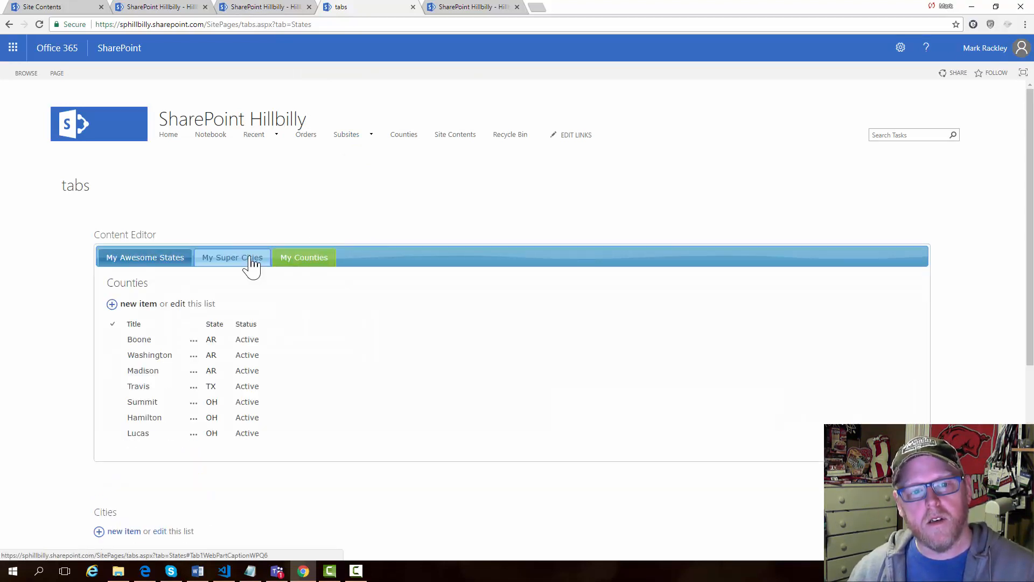
click(253, 264)
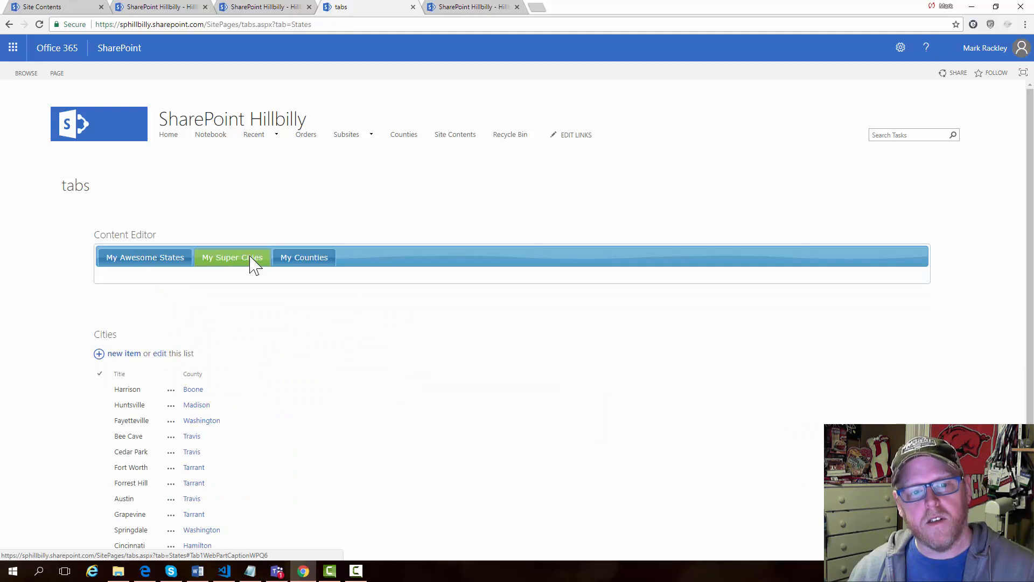
click(157, 259)
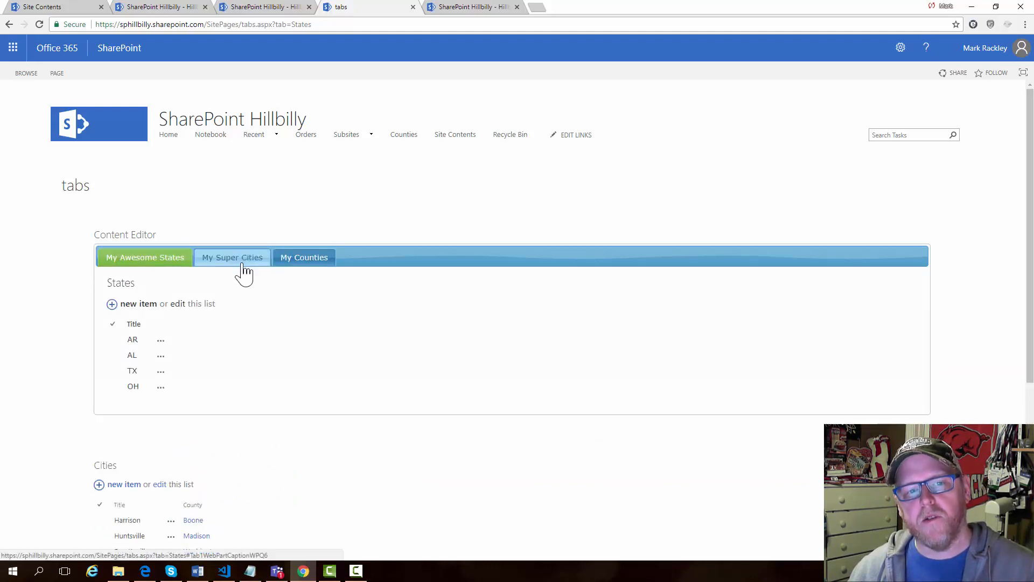
click(245, 259)
click(318, 262)
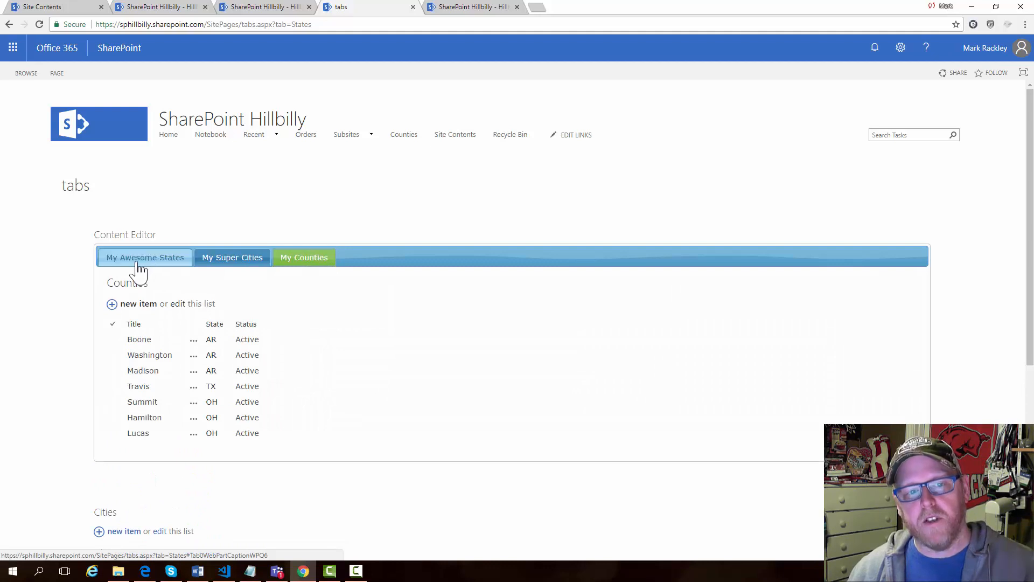
click(139, 259)
click(315, 259)
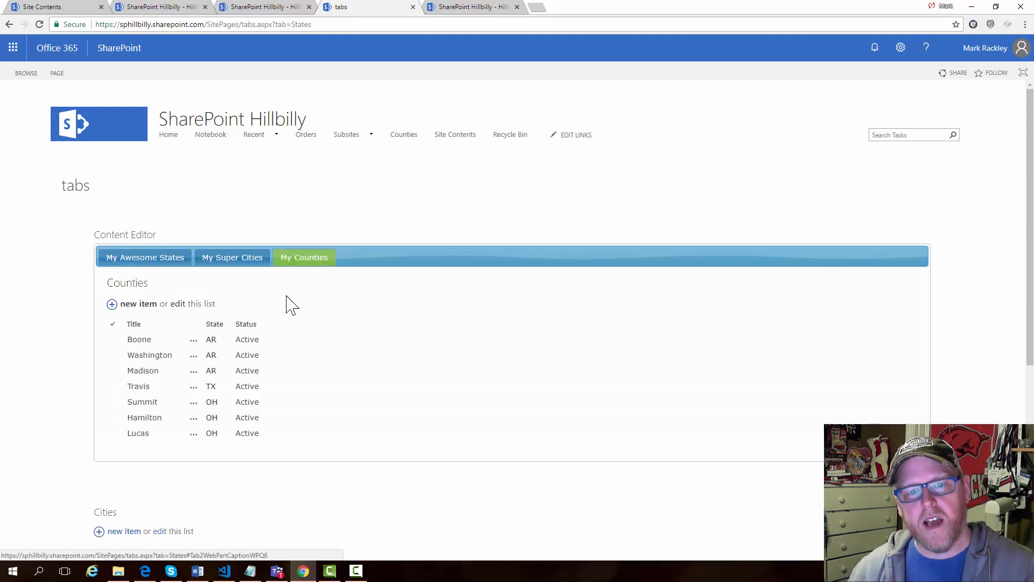
click(246, 260)
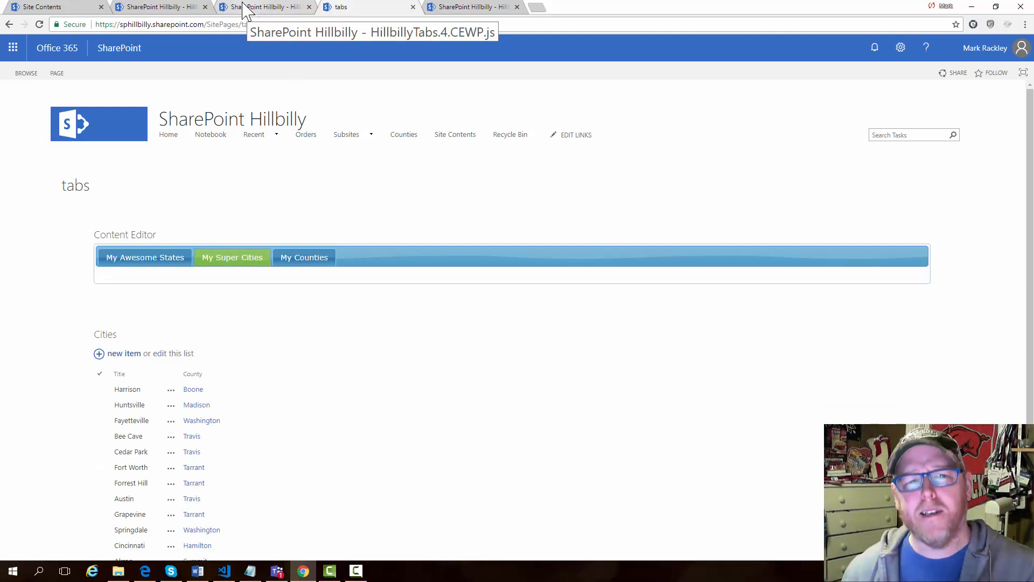
Return to the HillbillyTabs script and correct the webParts entry in the second thisTab definition to "Cities".
click(137, 6)
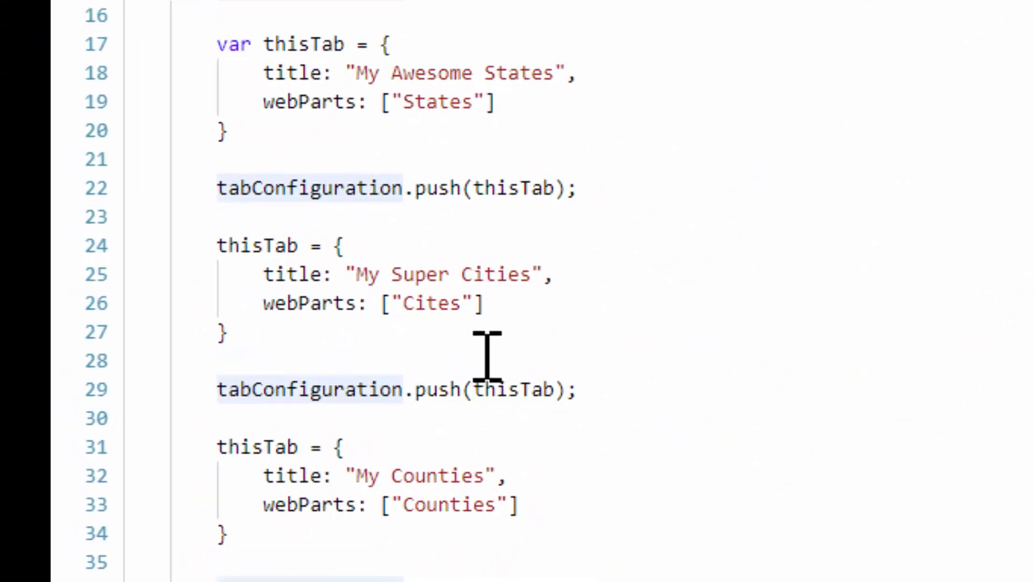
click(412, 286)
click(439, 293)
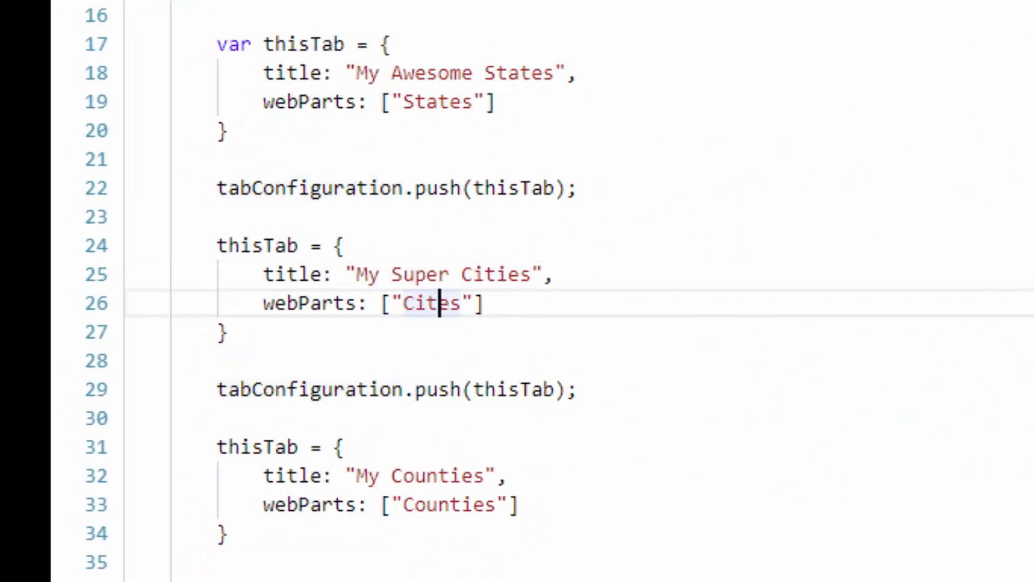
text(i)
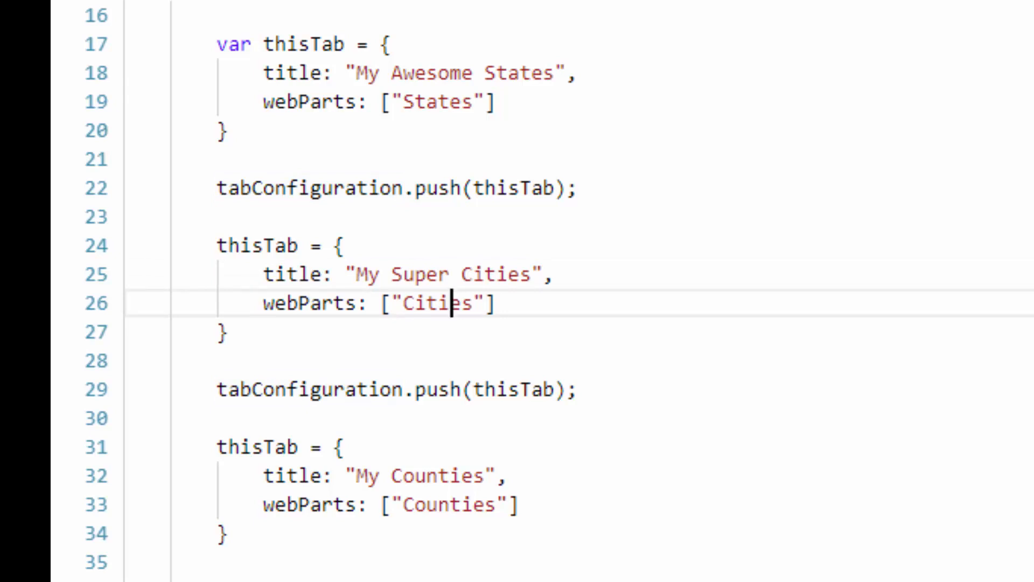
Reload the tabs page without the ?tab=States parameter and check the My Super Cities and My Counties tabs.
click(362, 7)
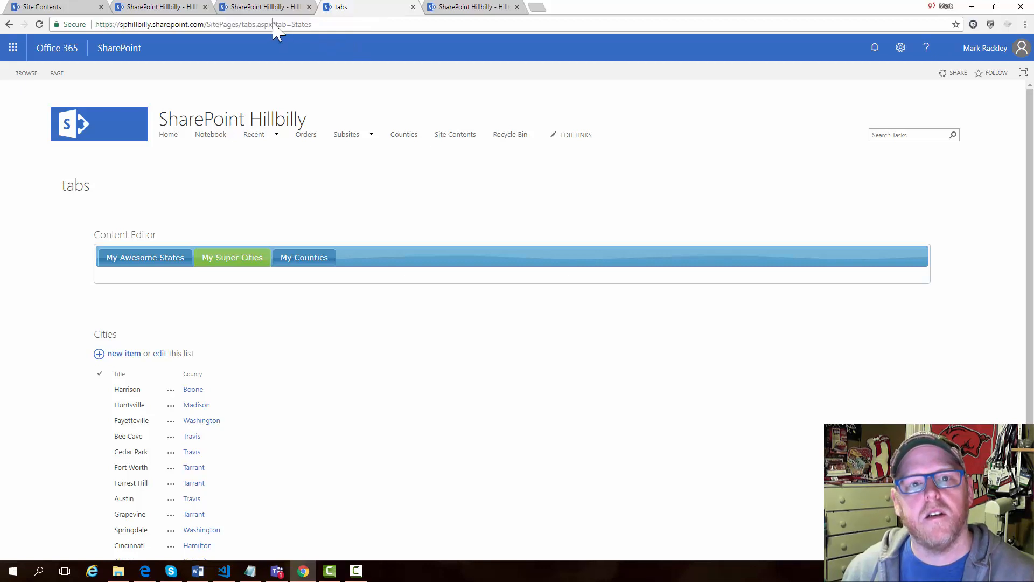
key(shift+End)
key(Delete)
key(Return)
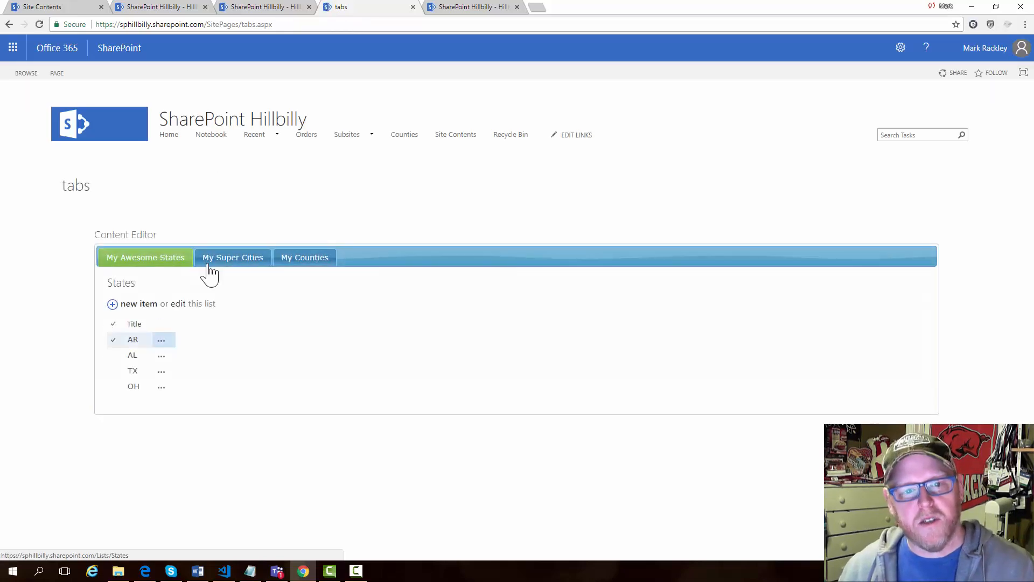
click(227, 264)
click(320, 263)
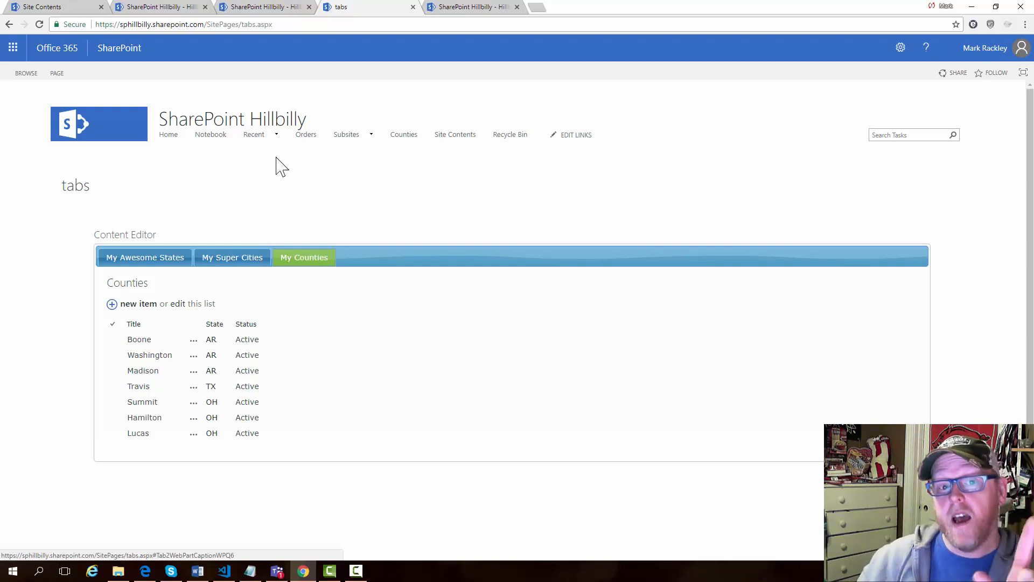
Load the tabs page with the ?tab=My Super Cities parameter to test opening that tab directly from the URL.
click(293, 25)
key(End)
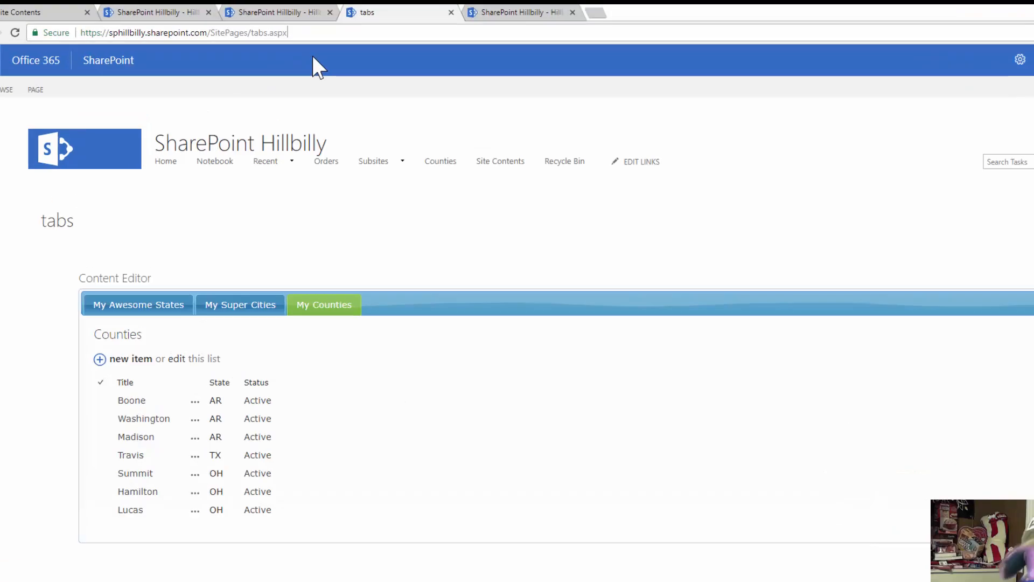
text(?)
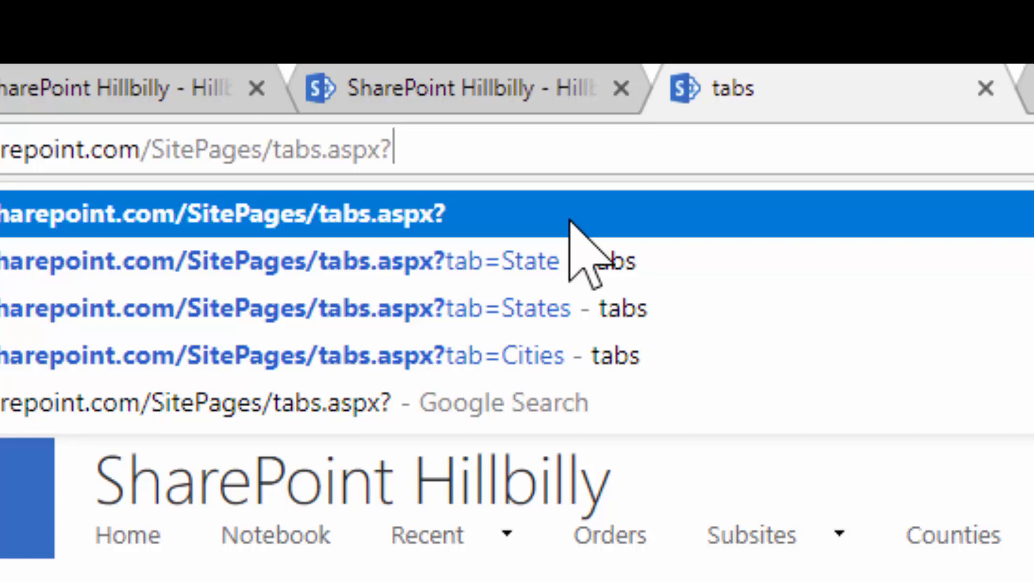
text(r)
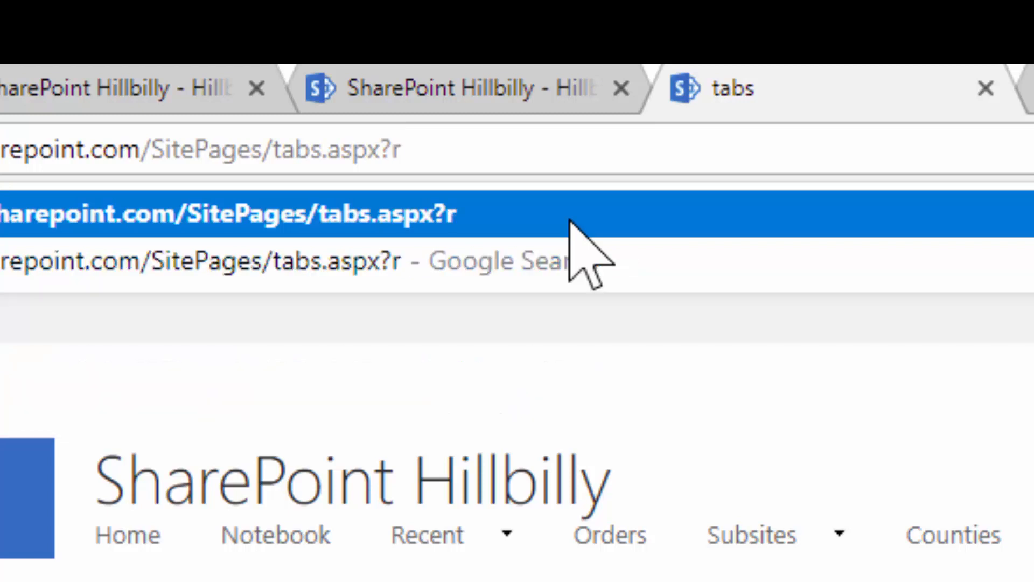
key(BackSpace)
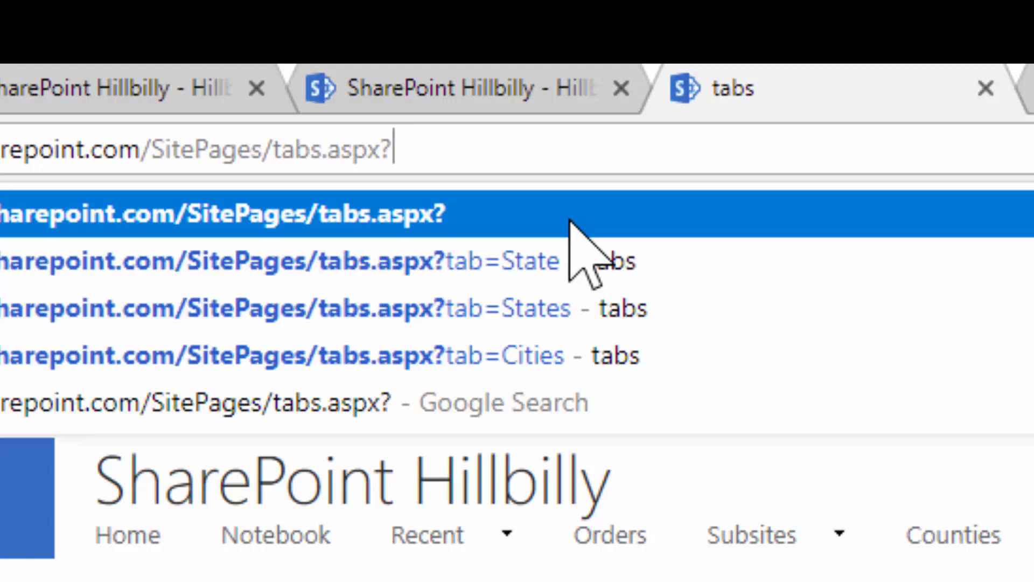
text(TAB)
key(BackSpace)
key(BackSpace)
key(BackSpace)
text(tab)
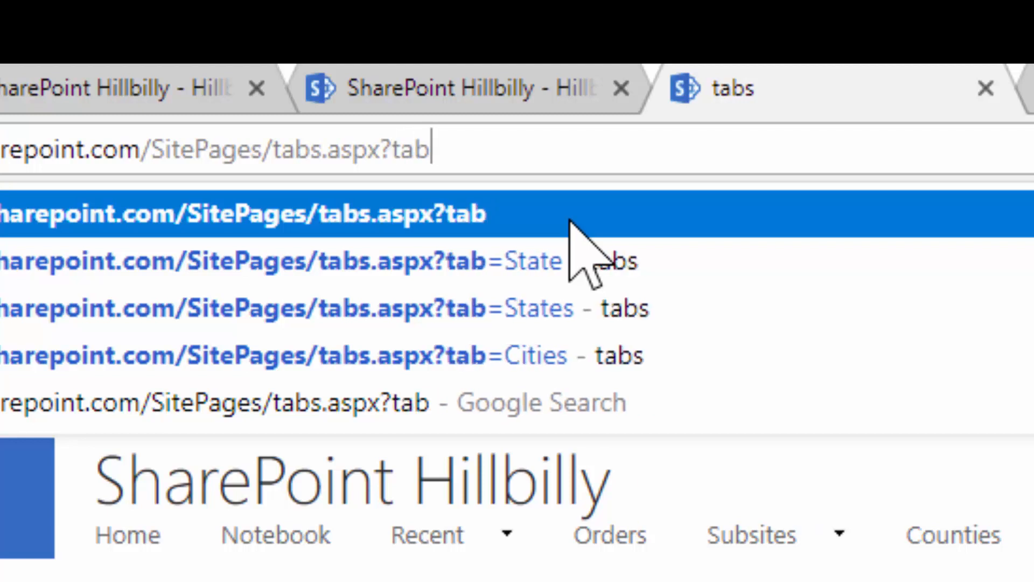
text(=)
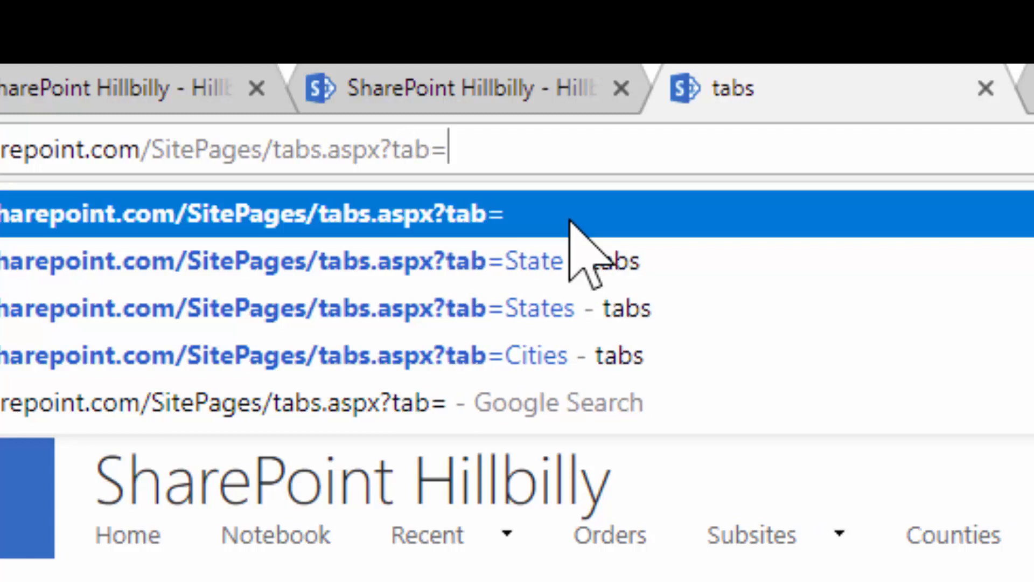
text(My Syp)
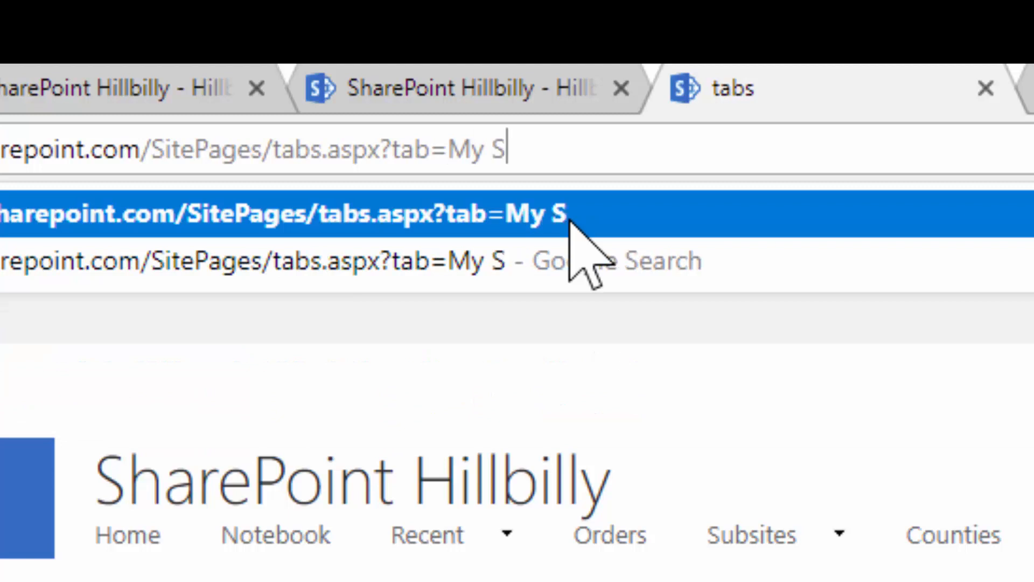
key(BackSpace)
key(BackSpace)
text(upe)
key(BackSpace)
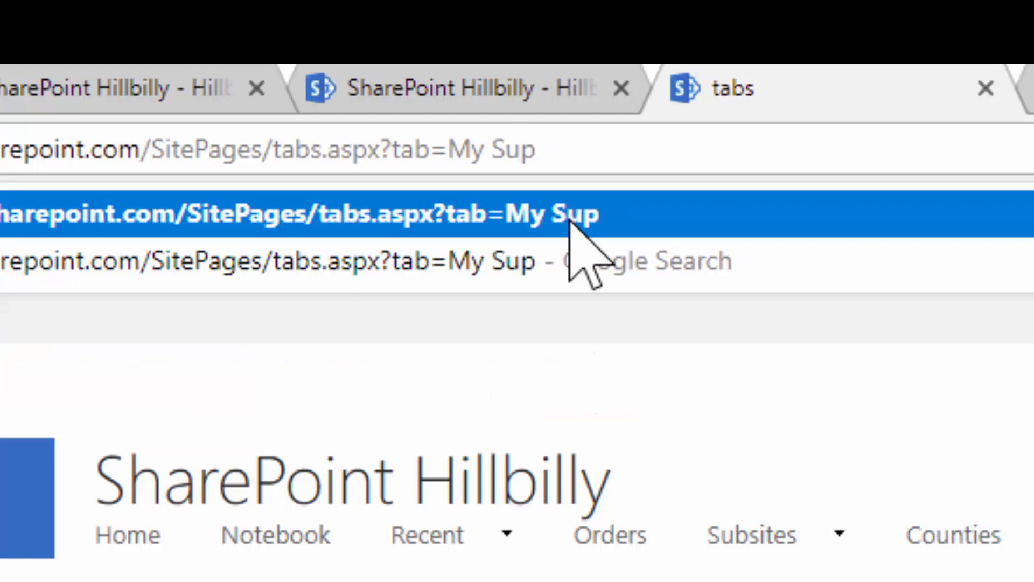
text(r C)
key(BackSpace)
key(BackSpace)
key(BackSpace)
text(er Cities)
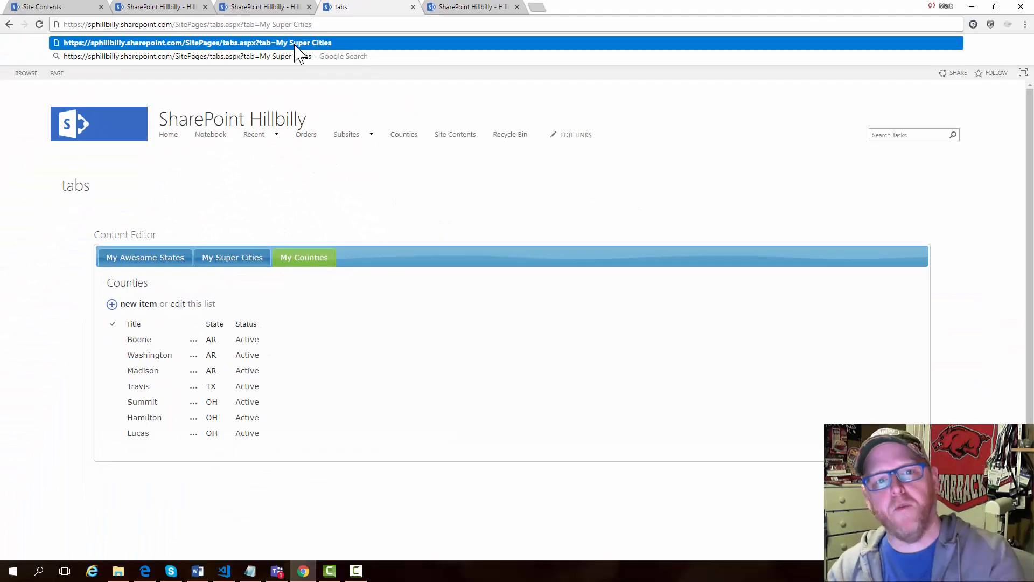
key(Return)
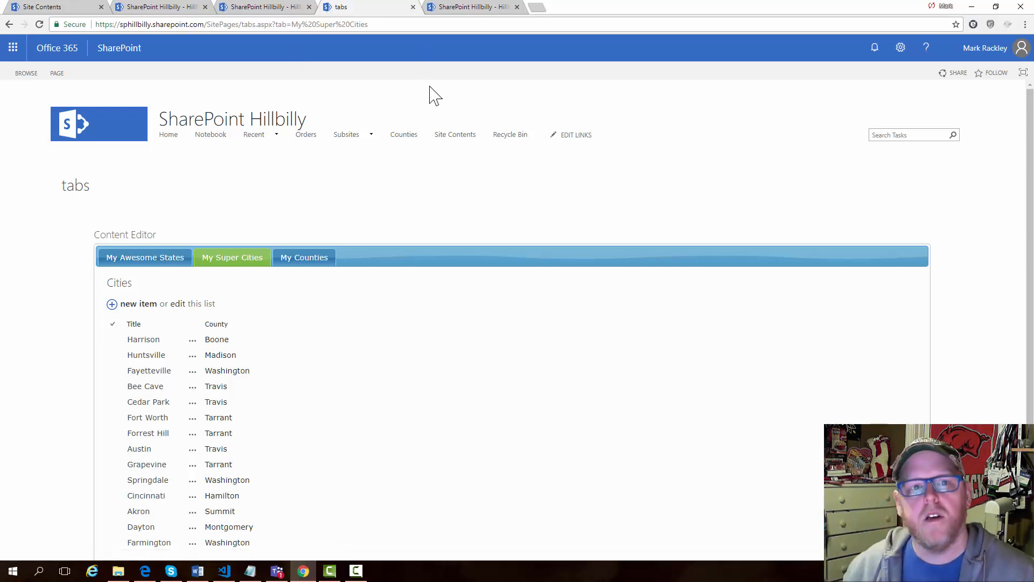
Return to the HillbillyTabs script and add "Cities" before "States" in the webParts list of the first thisTab definition.
click(264, 8)
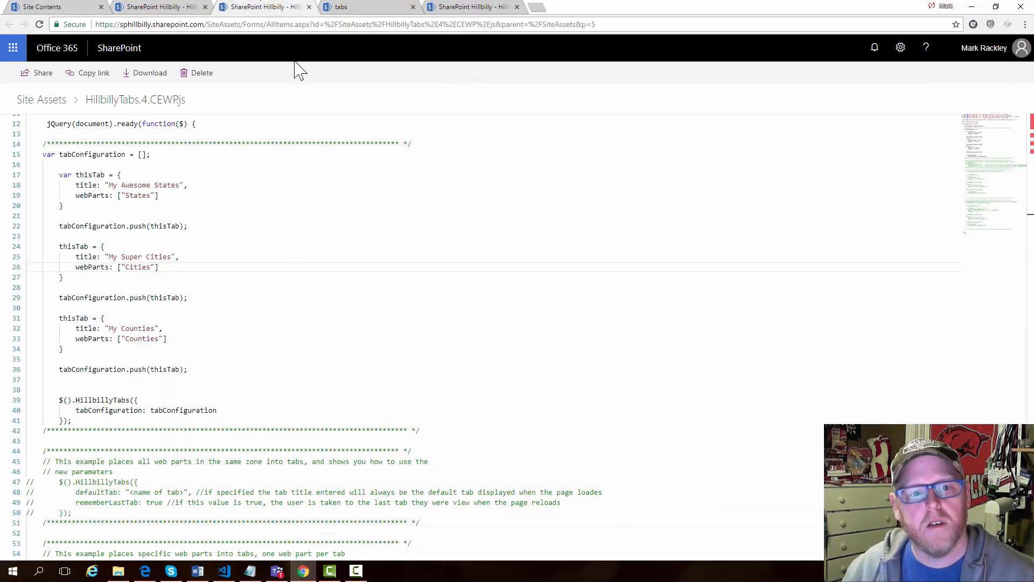
click(207, 278)
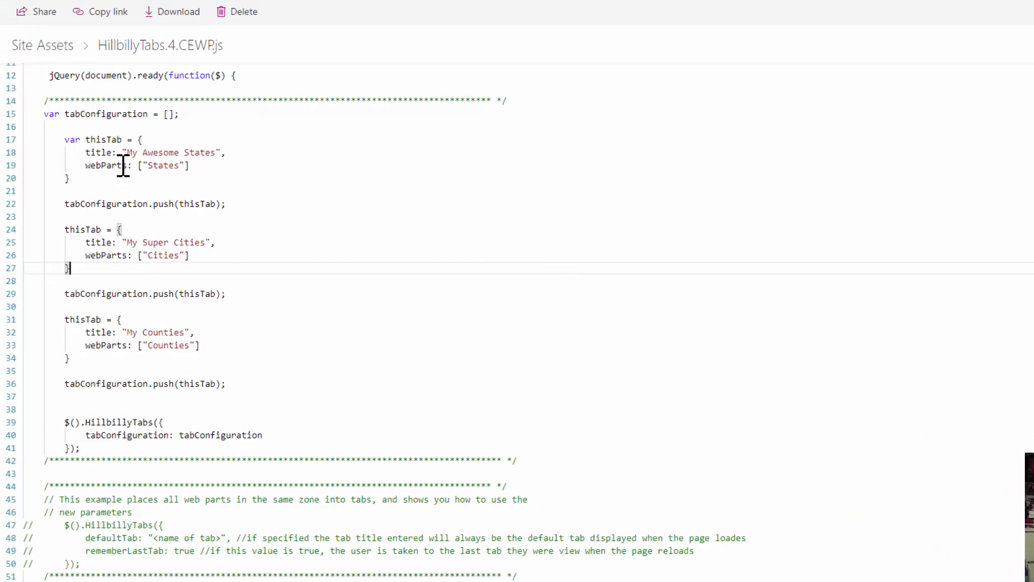
click(169, 152)
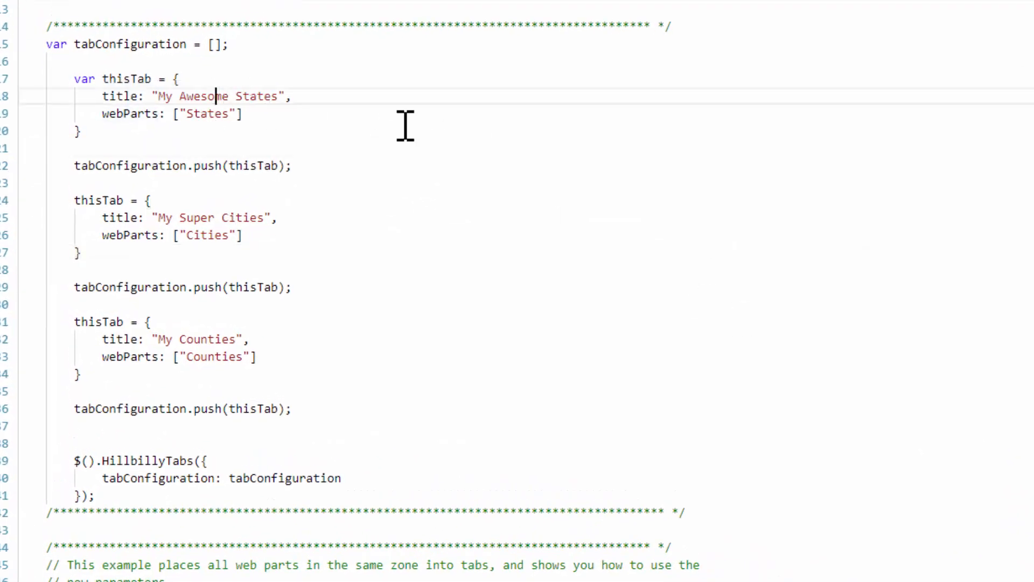
key(Down)
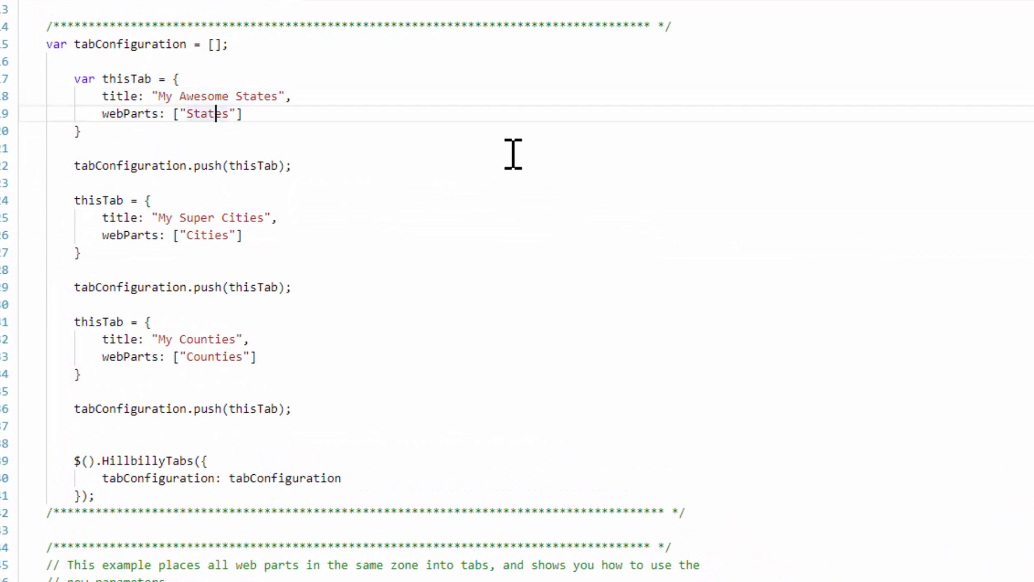
key(Left)
text(Cities")
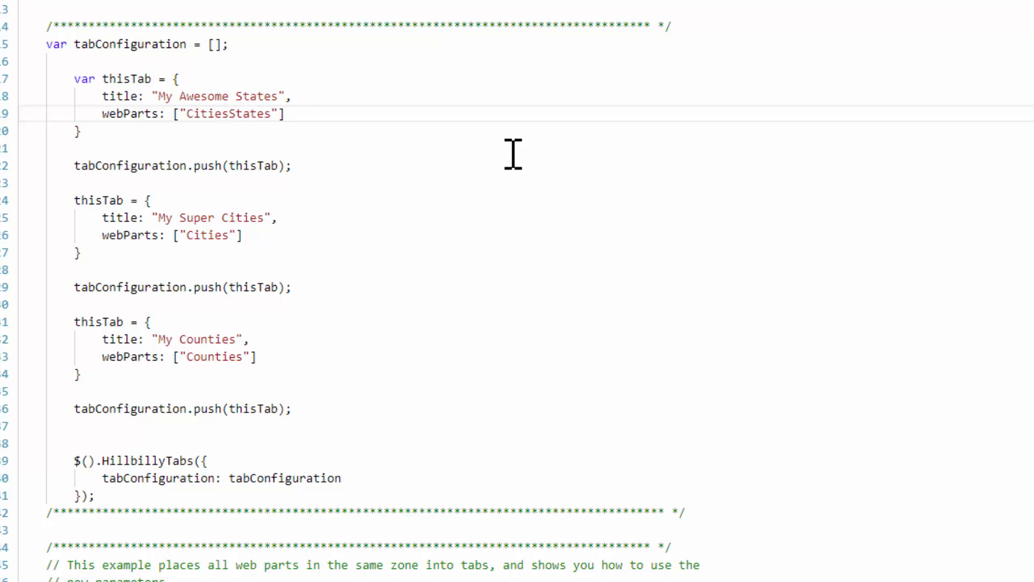
text(,")
Change the title of the first thisTab definition to "My Stuff".
key(Up)
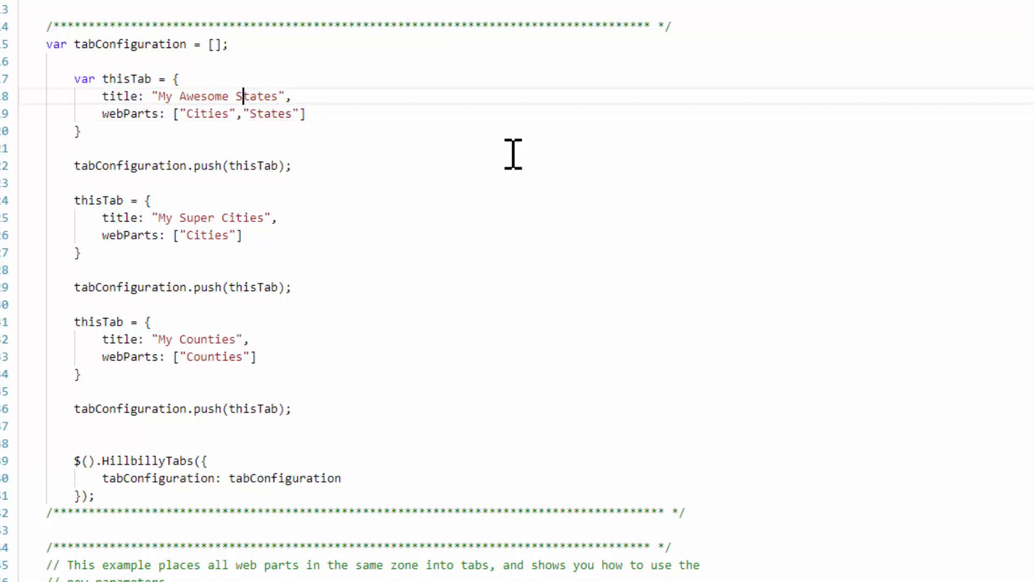
key(Left)
key(Left)
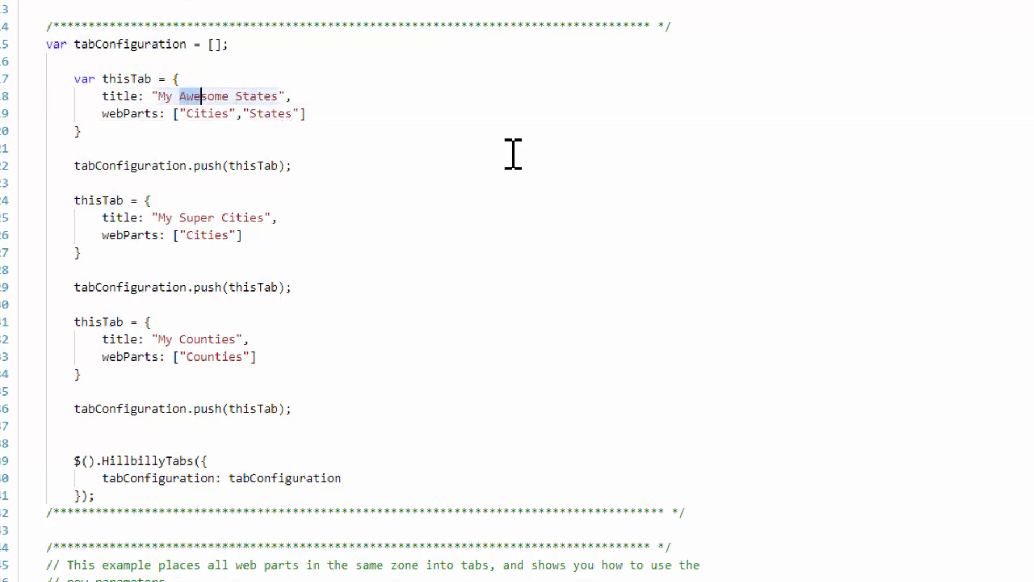
key(shift+Right)
key(shift+Right)
key(shift+Right)
key(shift+Right)
key(shift+Right)
key(shift+Right)
key(shift+Right)
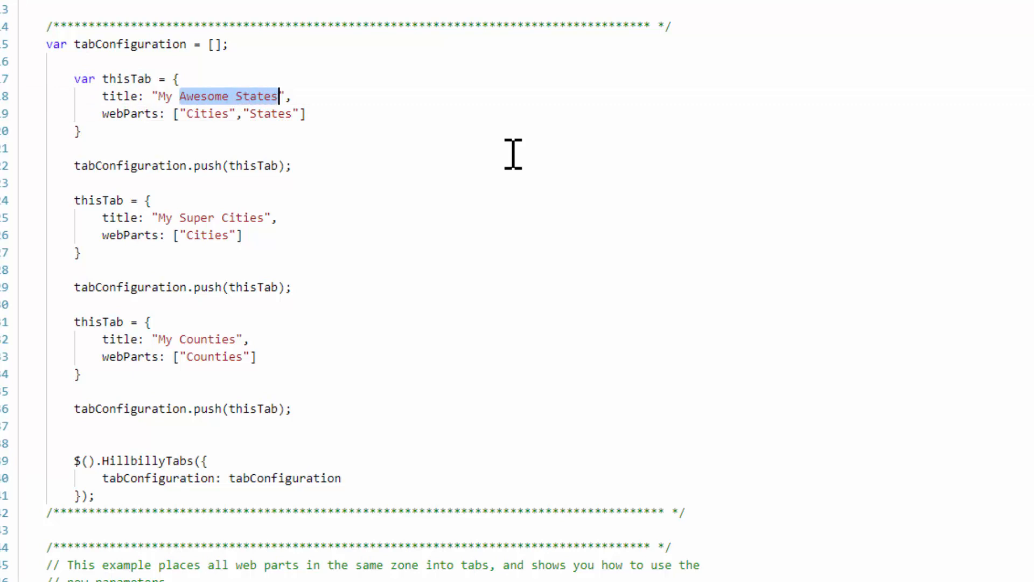
text(S)
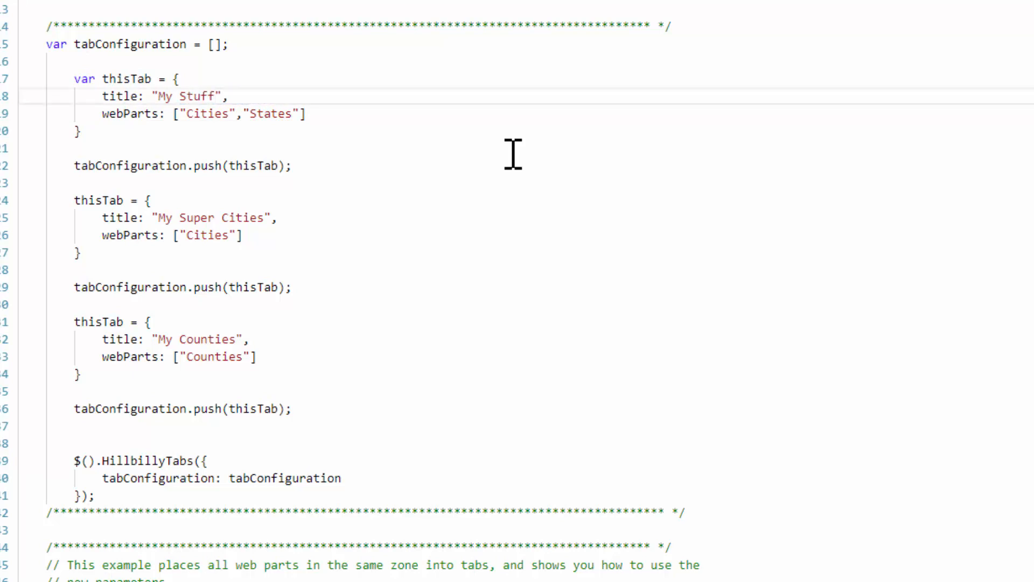
Delete the My Super Cities thisTab definition together with its tabConfiguration.push line and the leftover blank line.
key(Down)
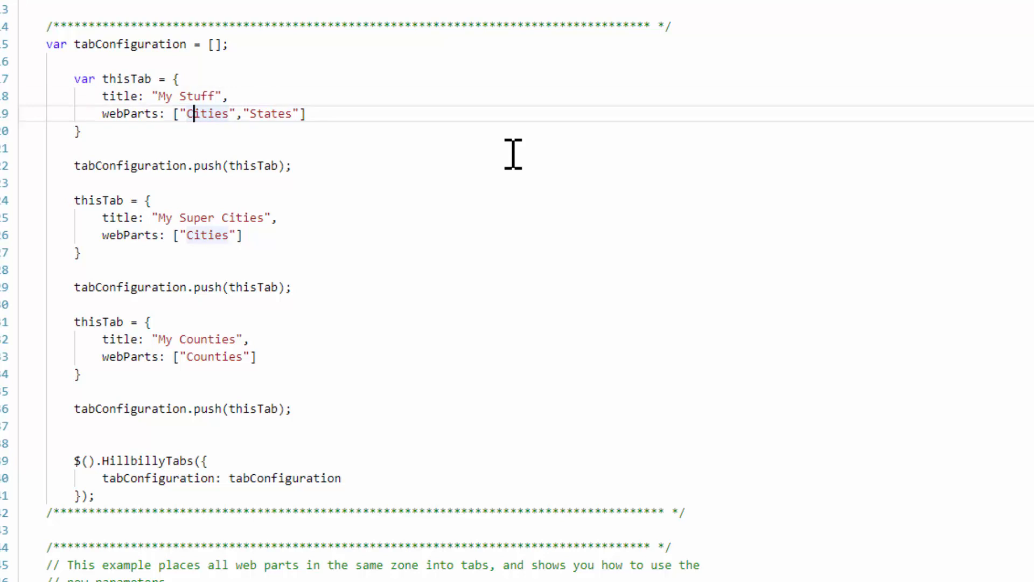
key(Down)
key(Down)
key(Down)
key(Down)
key(Down)
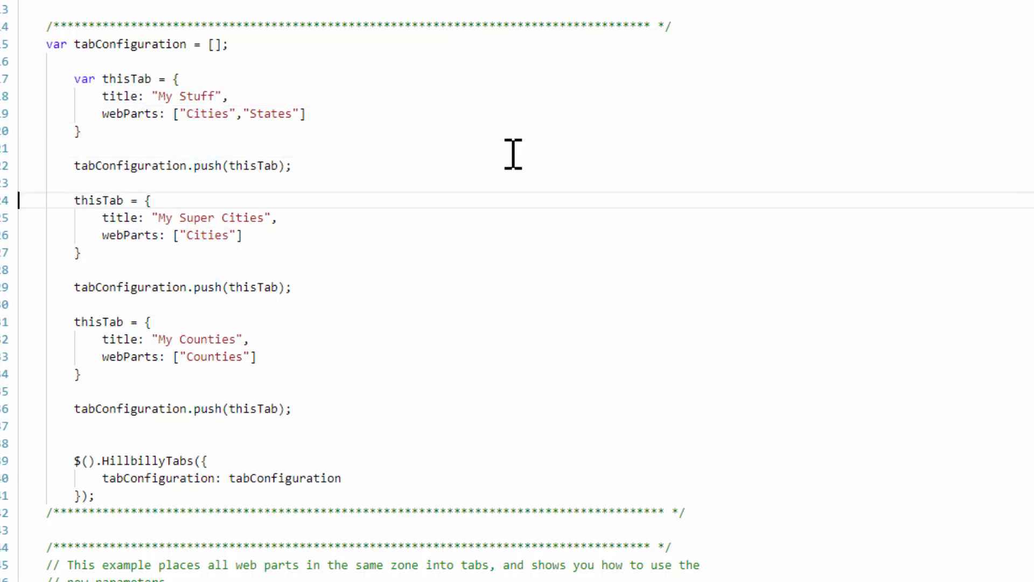
key(shift+Down)
key(shift+Down)
key(shift+Down)
key(shift+Down)
key(shift+Down)
key(shift+Down)
key(Delete)
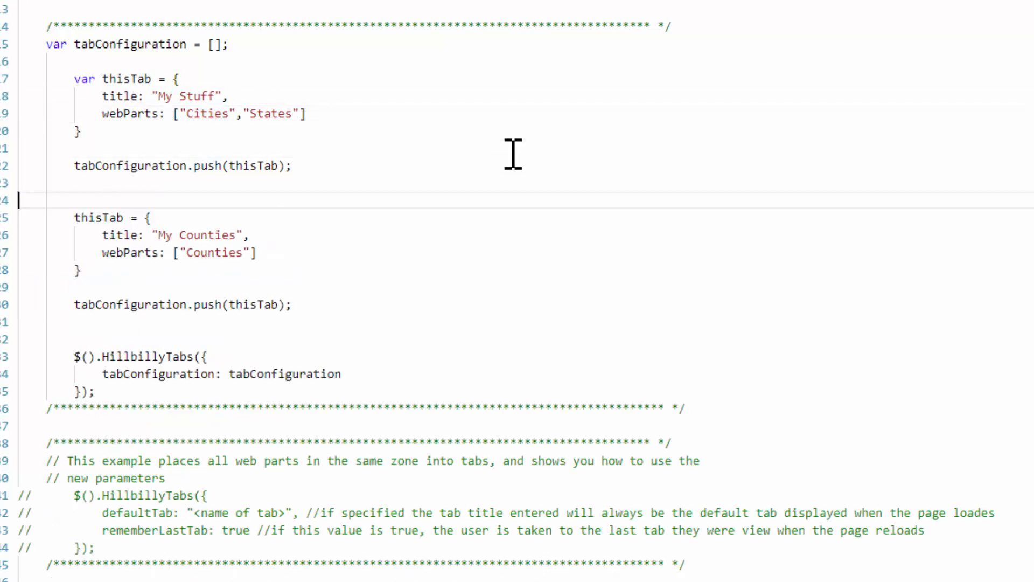
key(Delete)
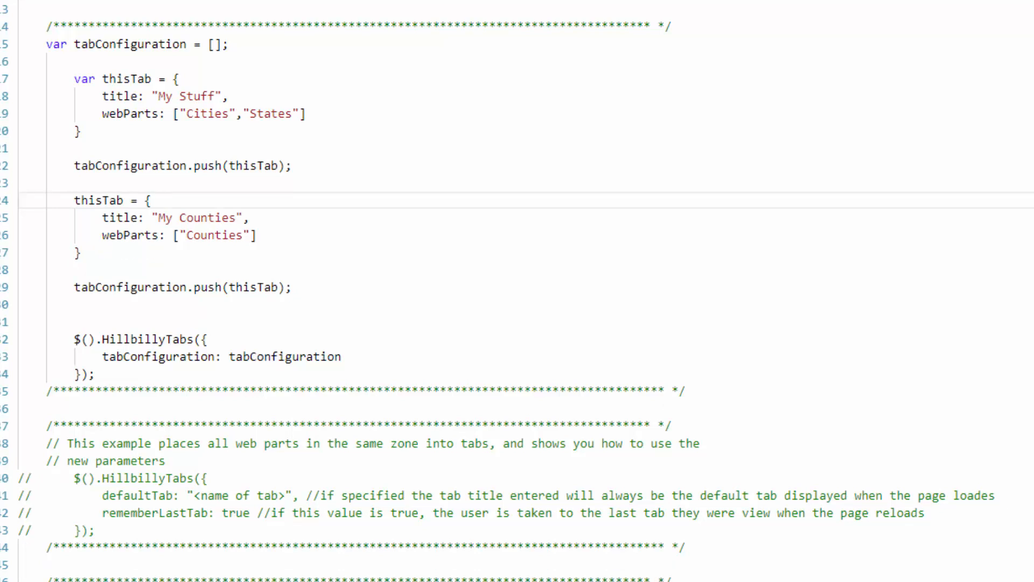
Review the My Stuff and My Counties definitions and the HillbillyTabs call, and save the script.
click(212, 82)
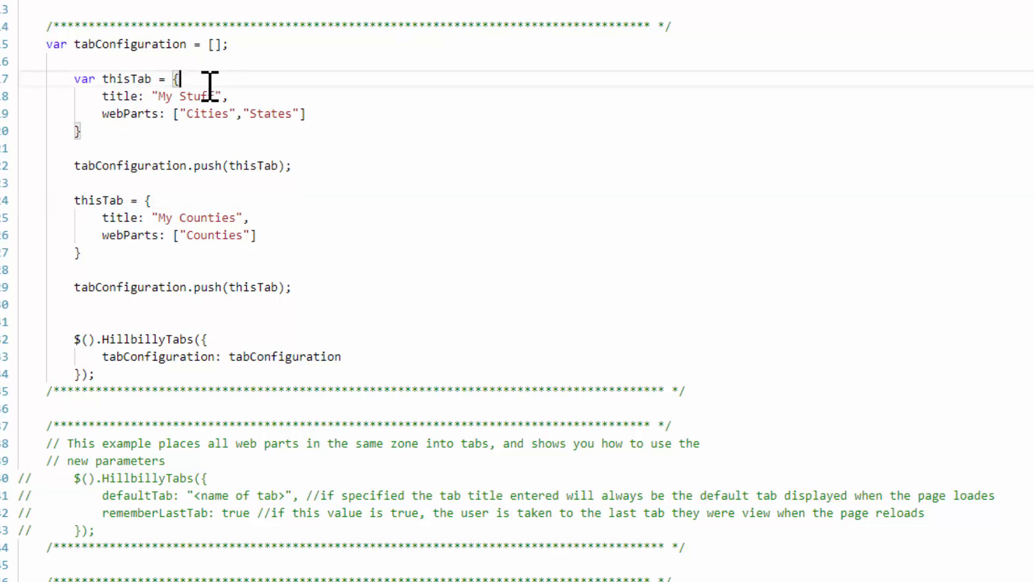
double_click(138, 112)
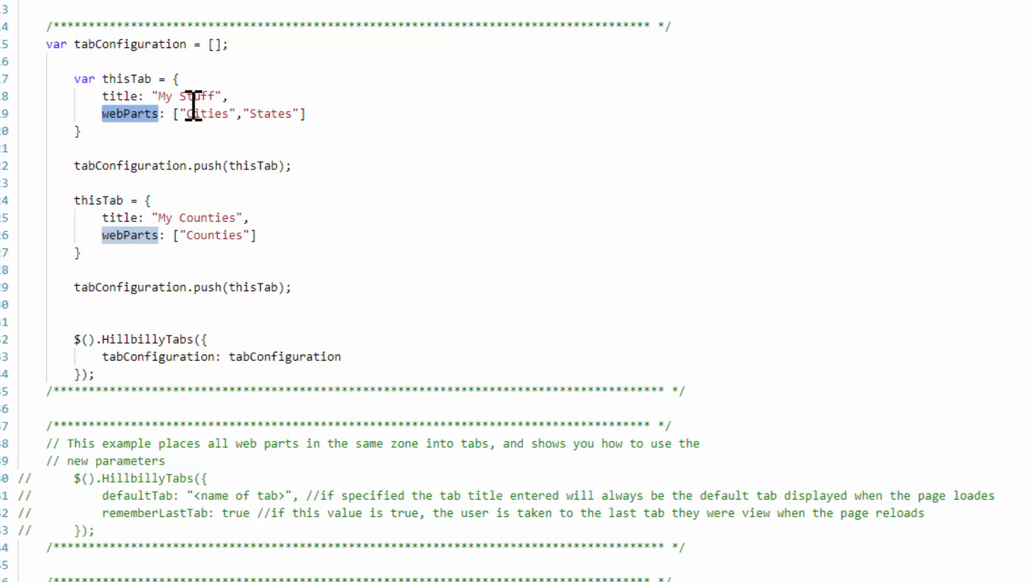
click(265, 155)
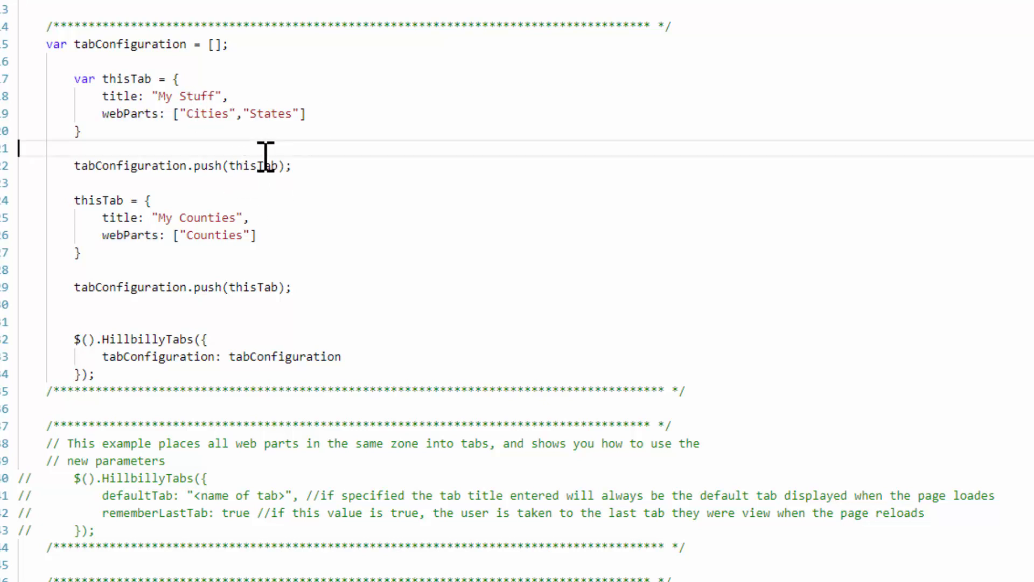
double_click(254, 164)
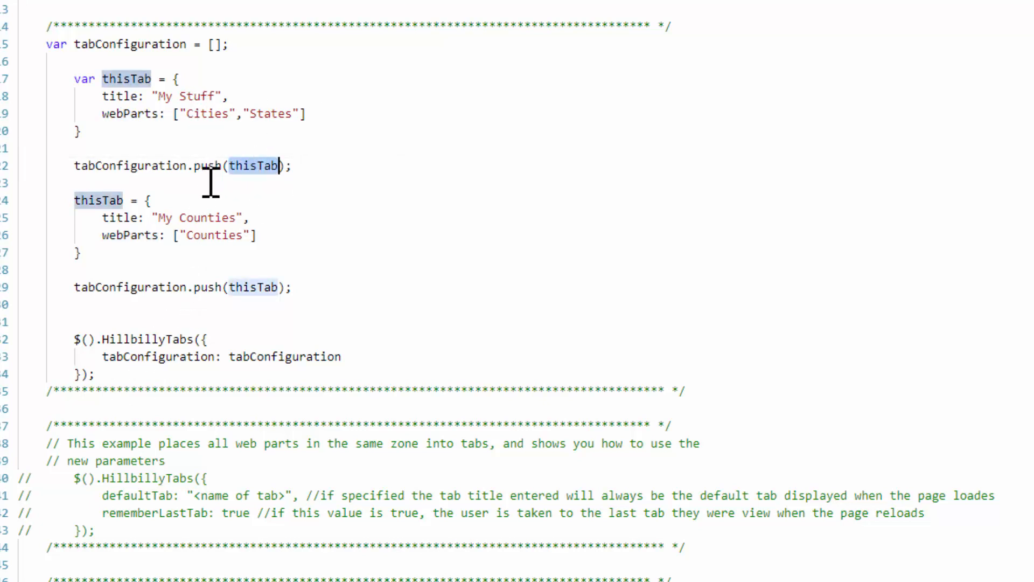
double_click(197, 218)
click(273, 287)
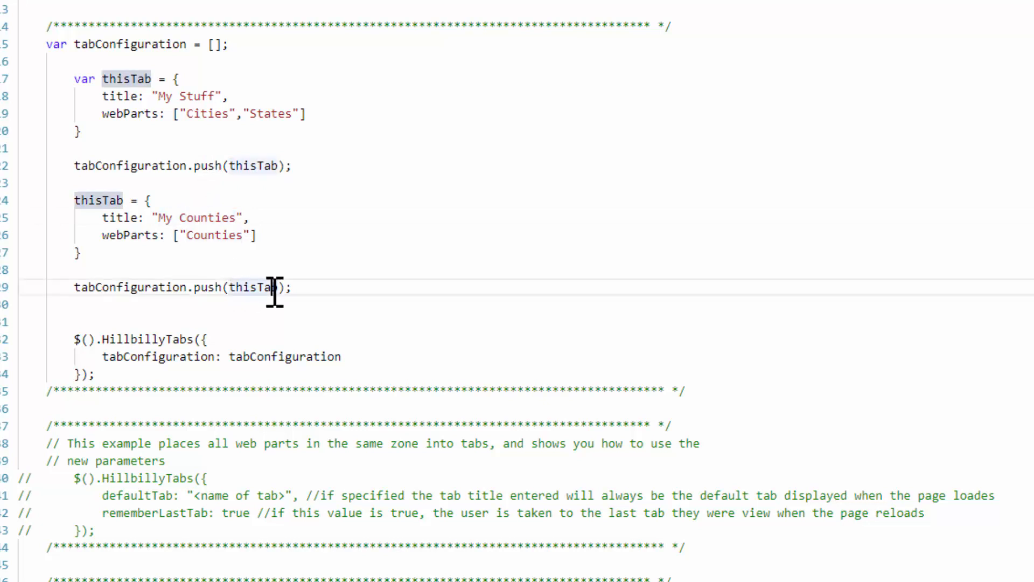
click(263, 356)
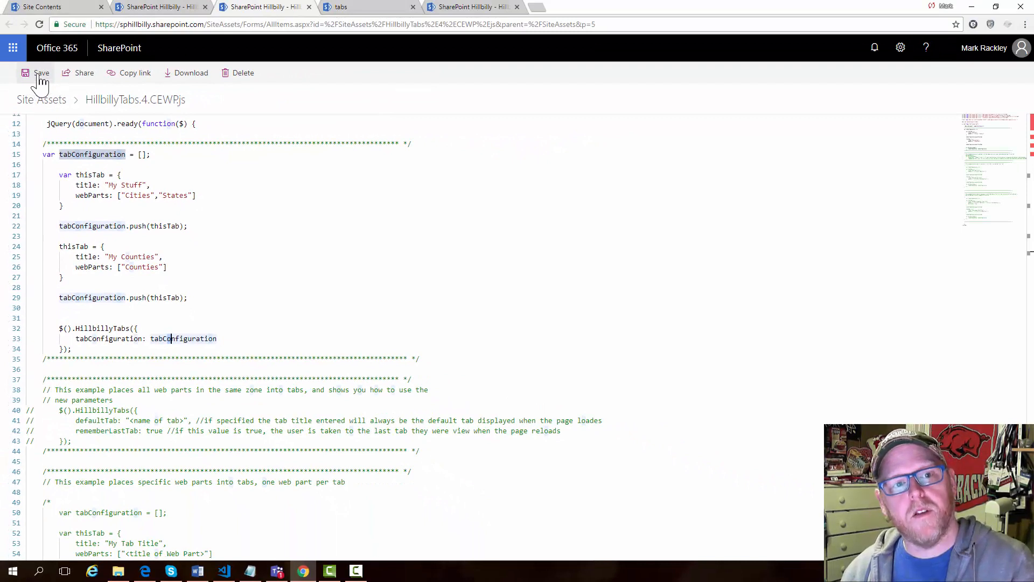
click(39, 75)
Switch to the tabs page and reload it without the ?tab=My Super Cities parameter.
click(359, 8)
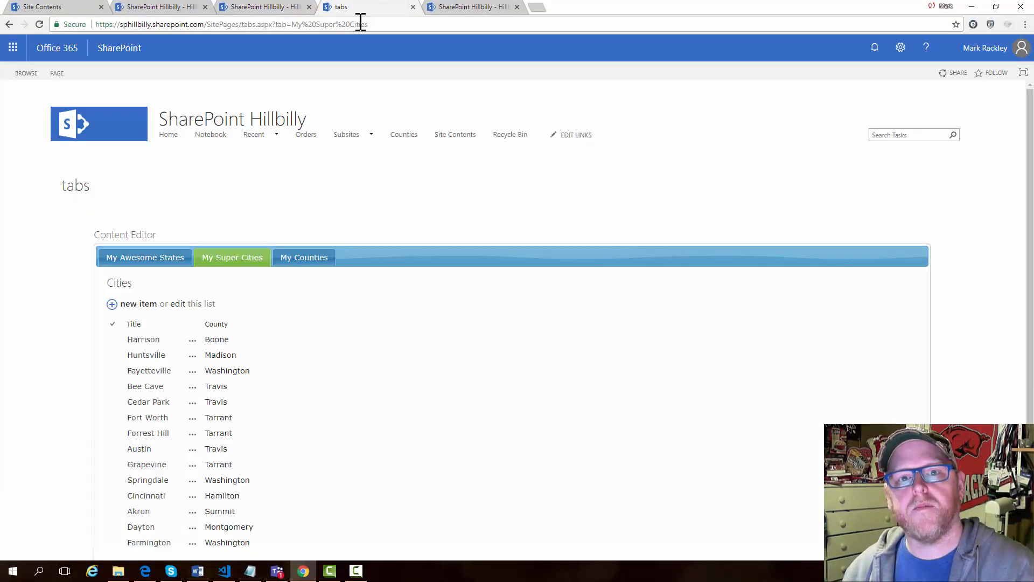
click(360, 23)
click(289, 24)
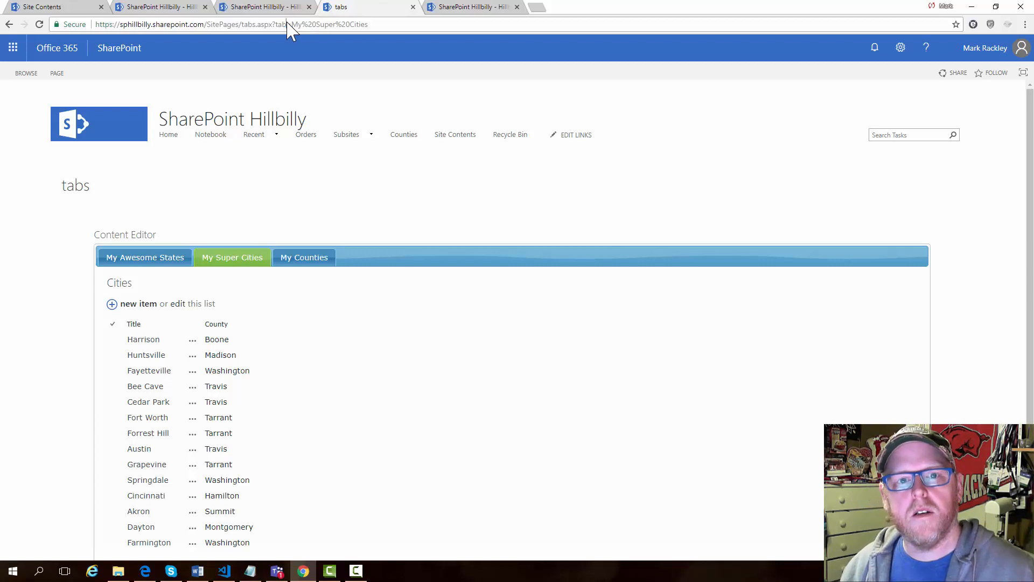
drag(278, 24, 756, 20)
key(BackSpace)
key(BackSpace)
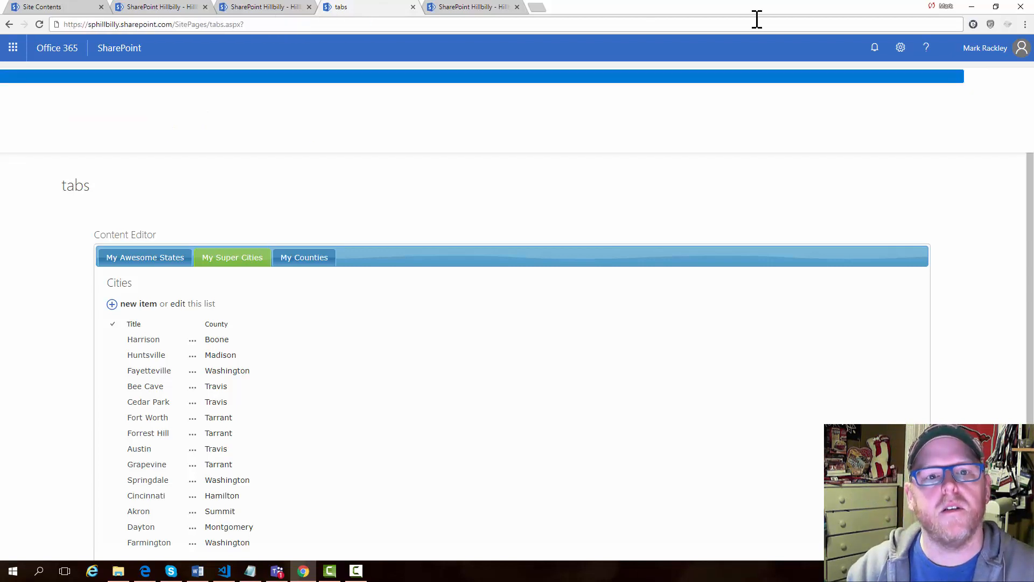
key(Return)
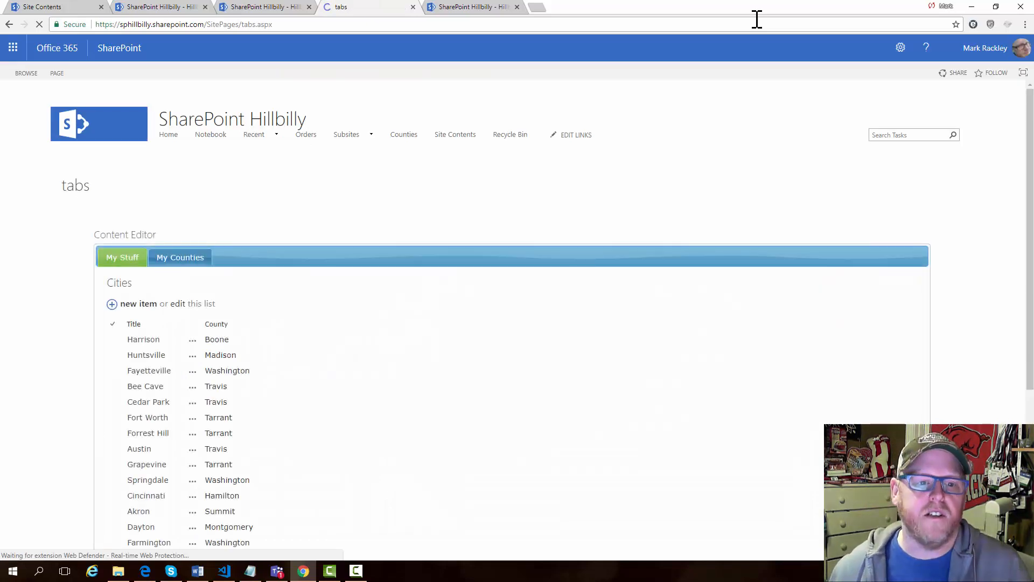
Check the Cities and States web parts displayed under the My Stuff tab.
scroll(698, 238, down, 2)
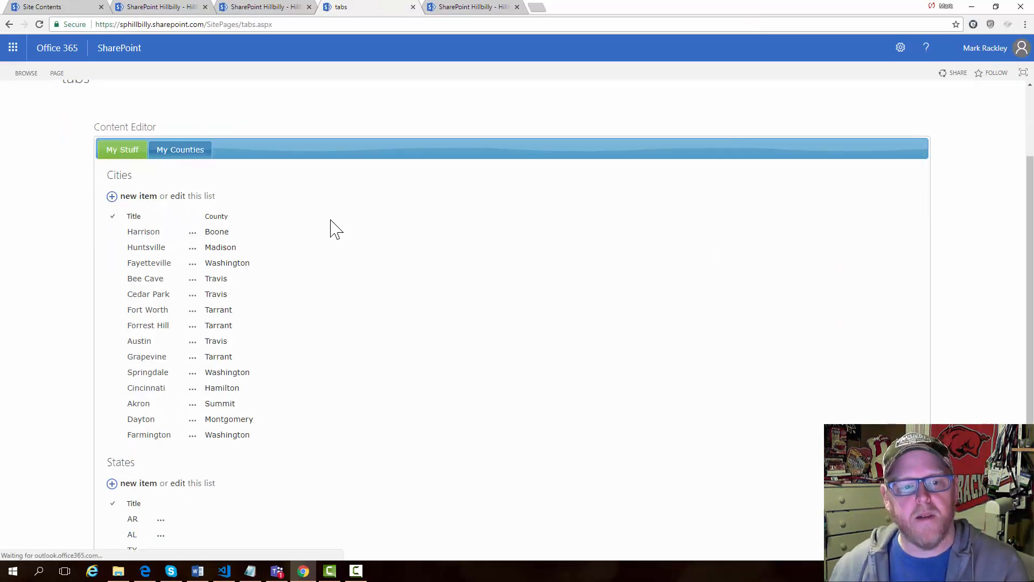
scroll(330, 229, down, 2)
scroll(136, 254, up, 3)
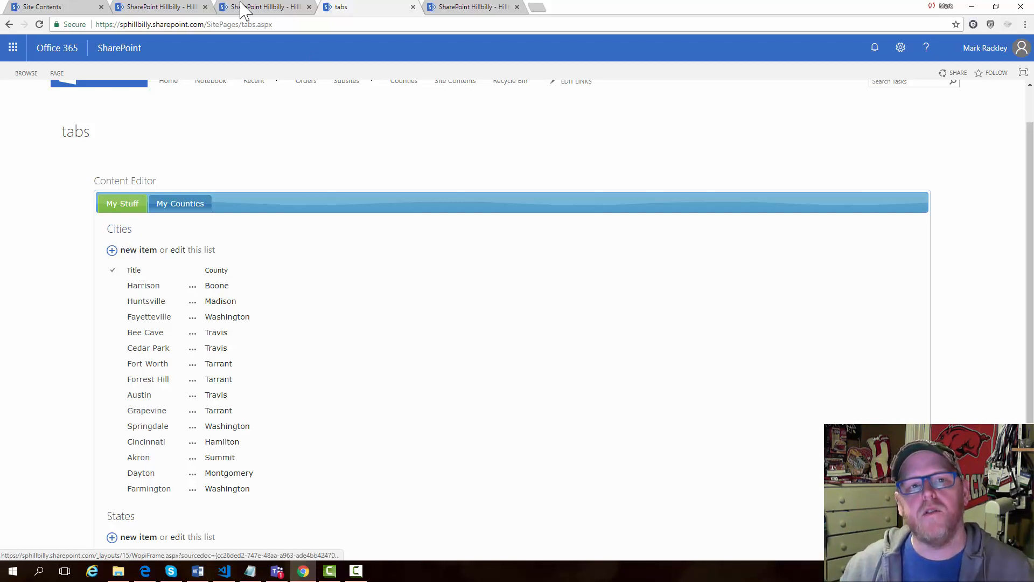
Find the horizontal setting in the HillbillyTabs.4.CEWP.js example for a tab containing multiple web parts.
click(175, 7)
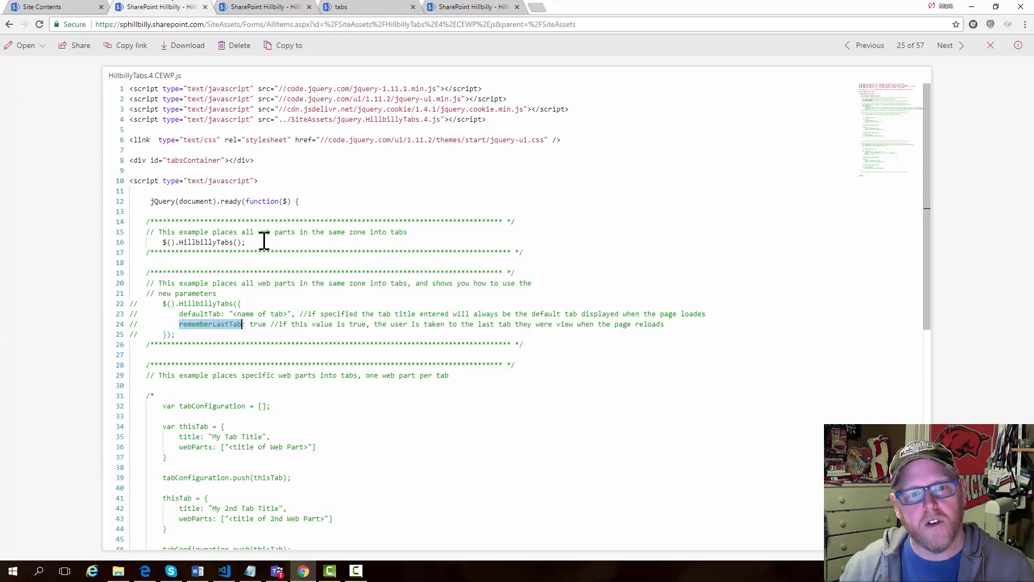
click(246, 6)
scroll(248, 302, down, 5)
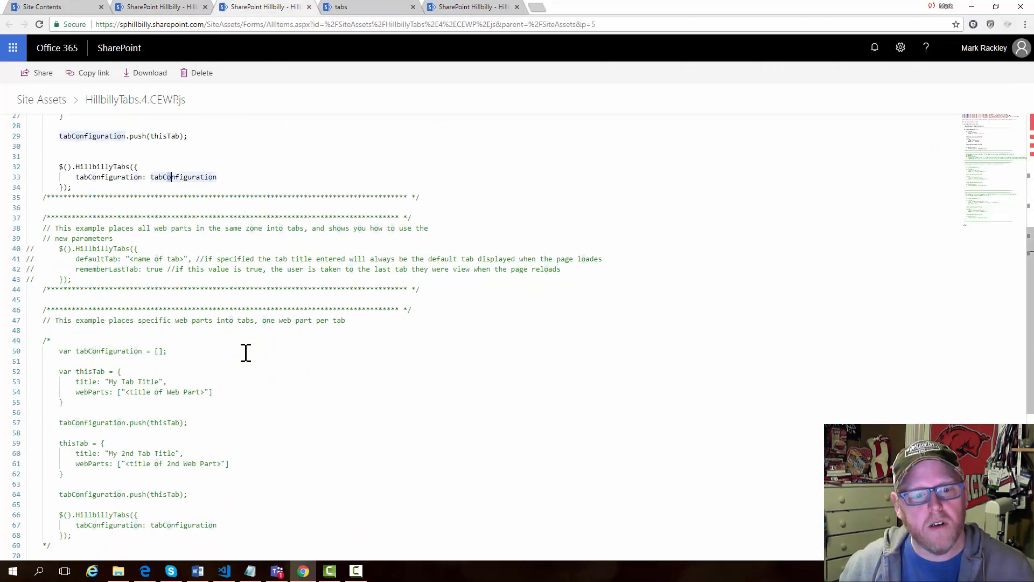
scroll(246, 353, down, 10)
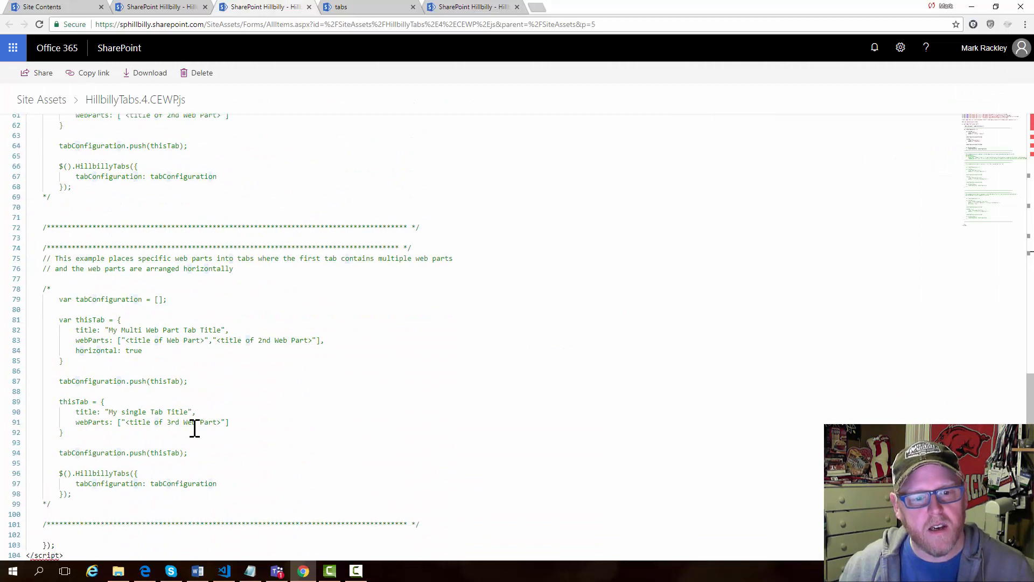
drag(76, 350, 152, 350)
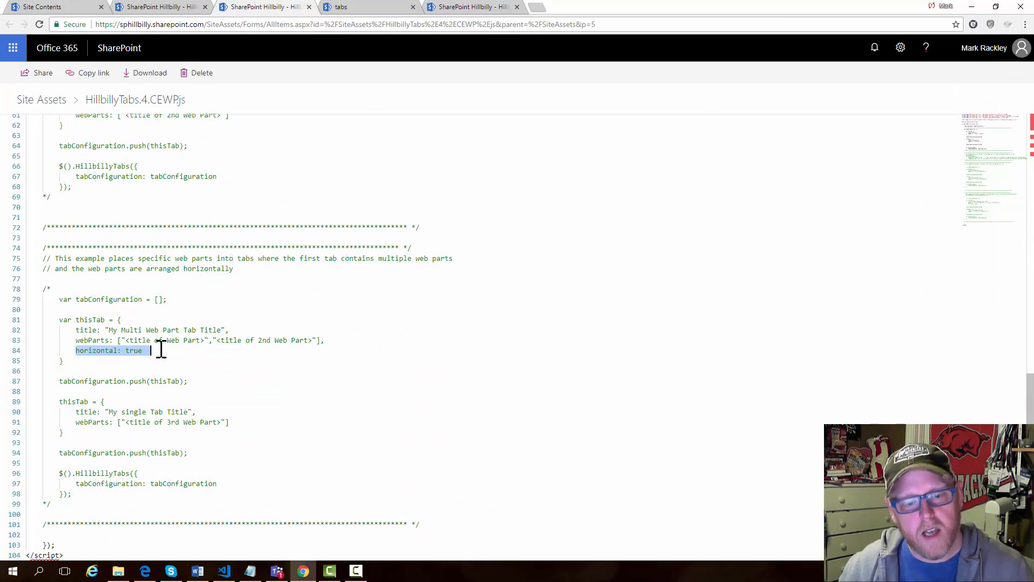
Add horizontal: true after the webParts line of the My Stuff tab definition and save the script.
scroll(184, 357, up, 10)
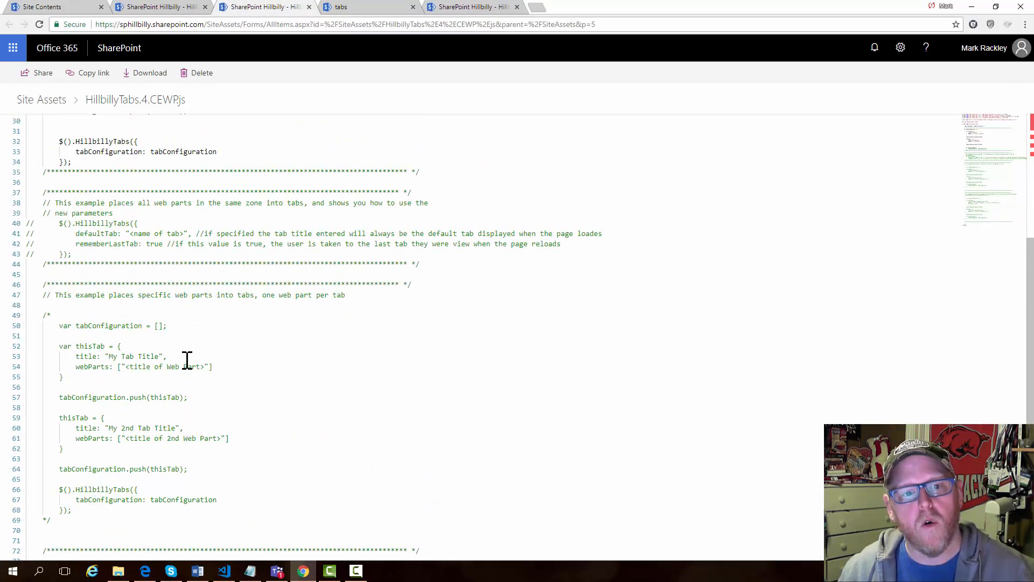
scroll(187, 360, up, 7)
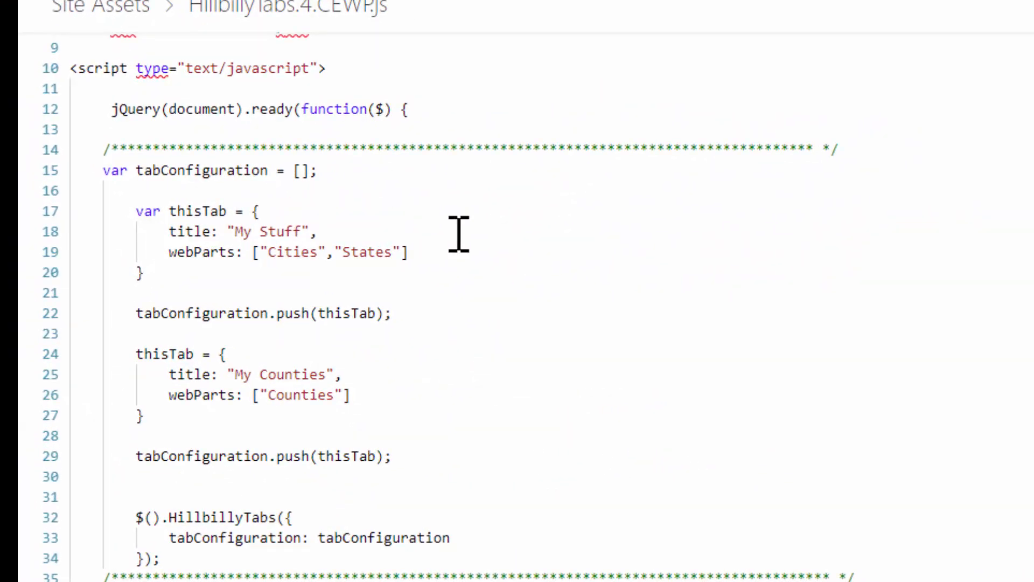
click(456, 248)
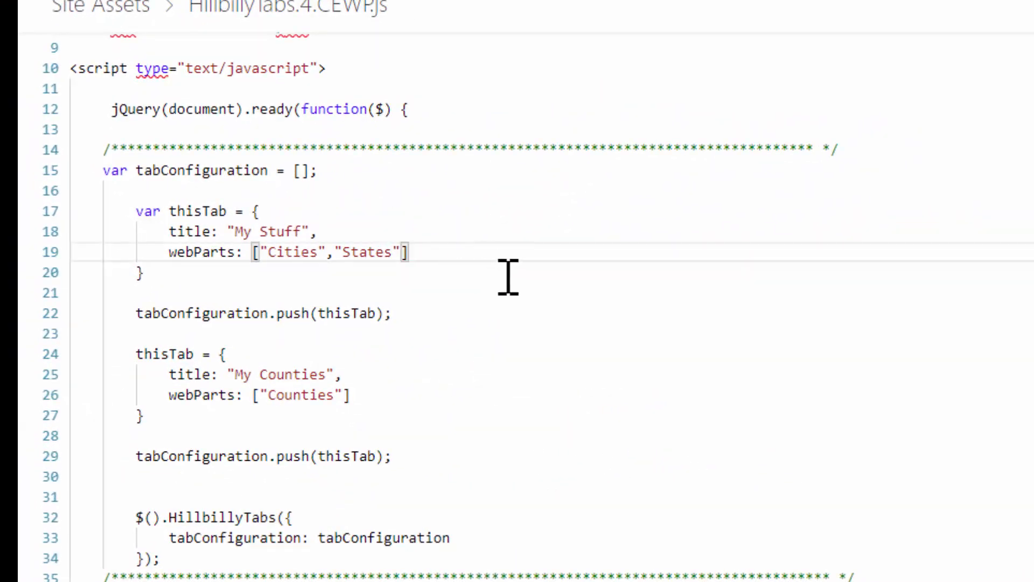
text(,)
key(Return)
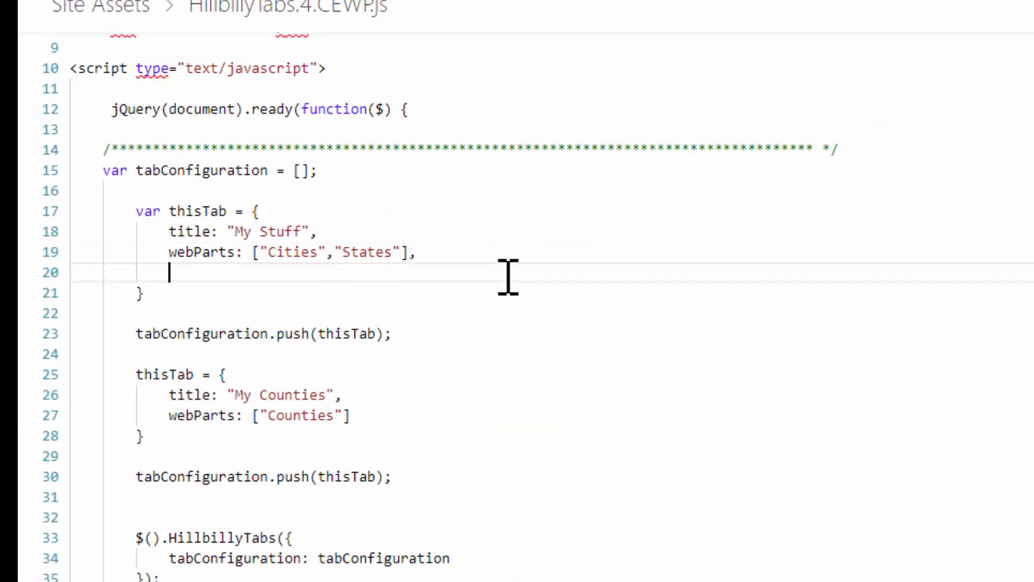
text(horizontal: true)
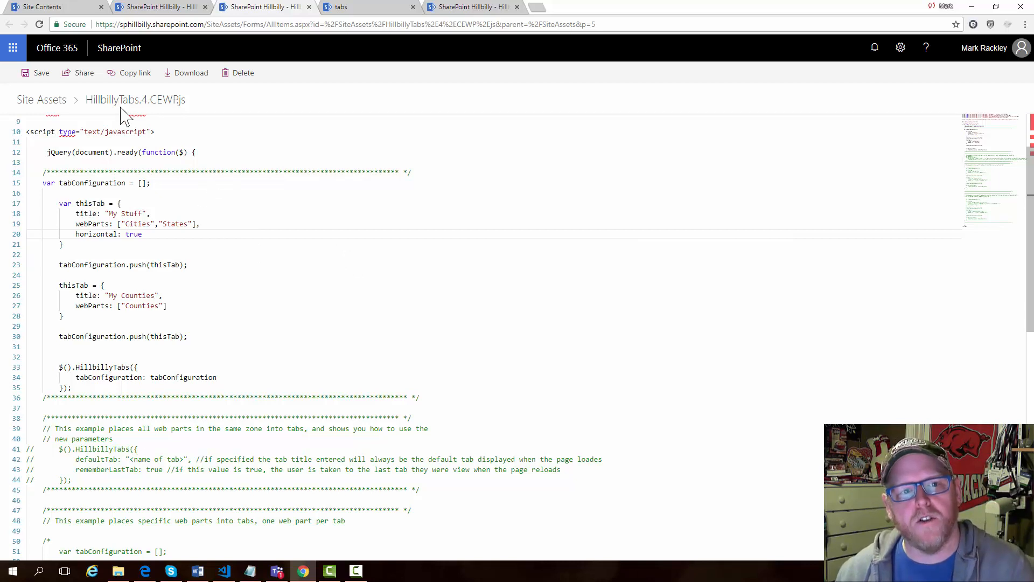
click(37, 74)
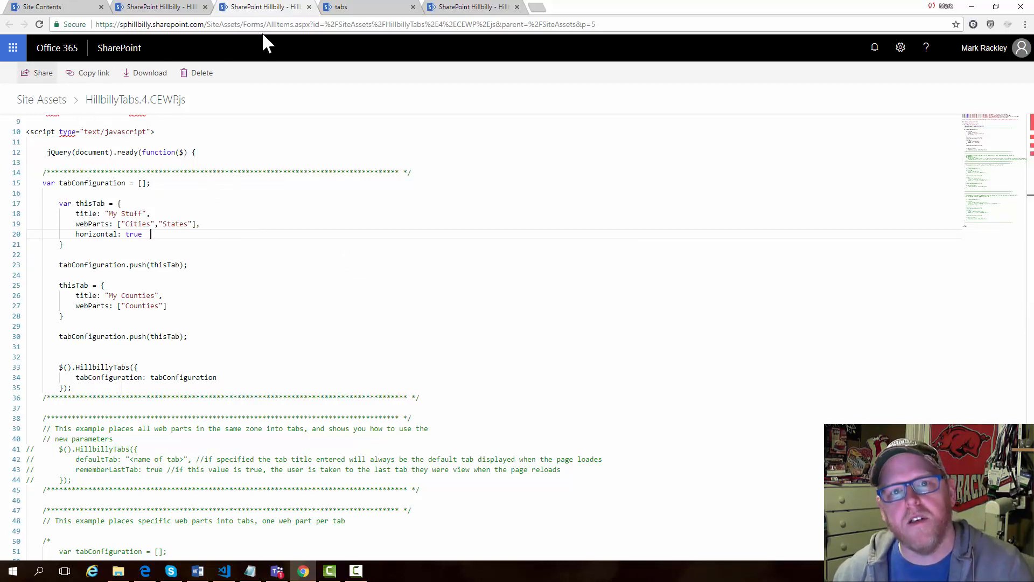
Reload the tabs page and check the arrangement of the Cities and States web parts under My Stuff.
click(375, 9)
click(338, 24)
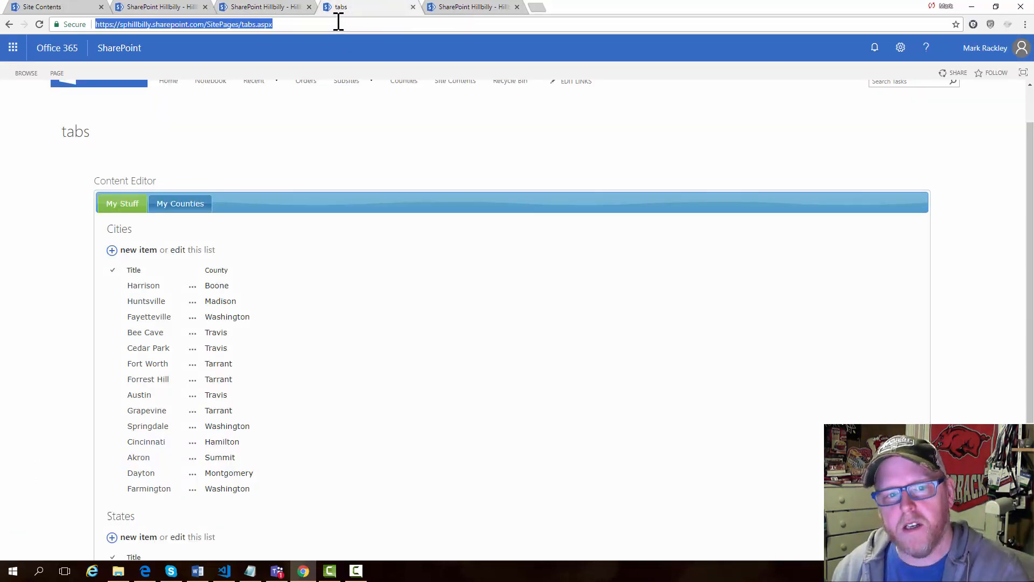
key(Return)
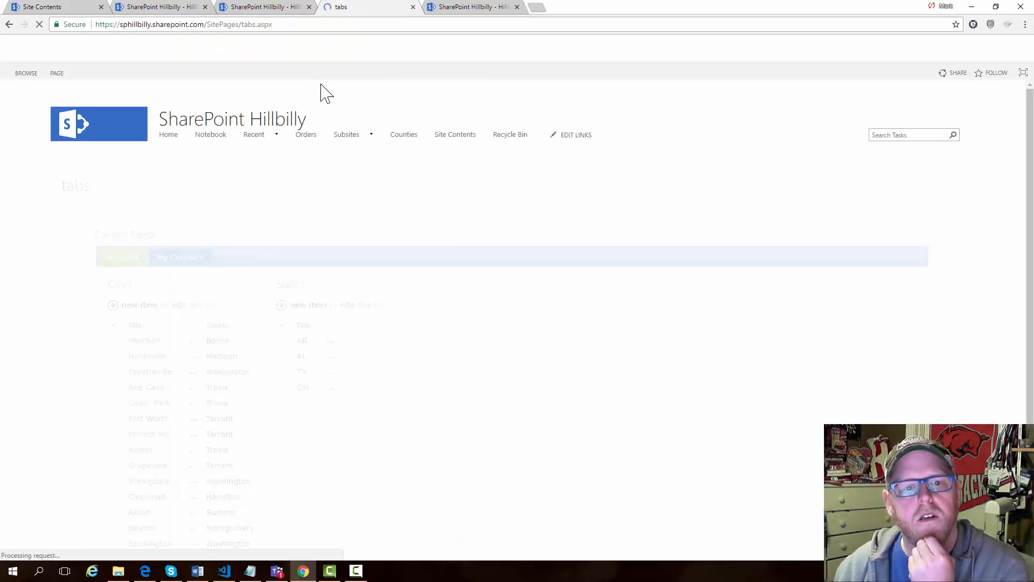
scroll(464, 463, down, 2)
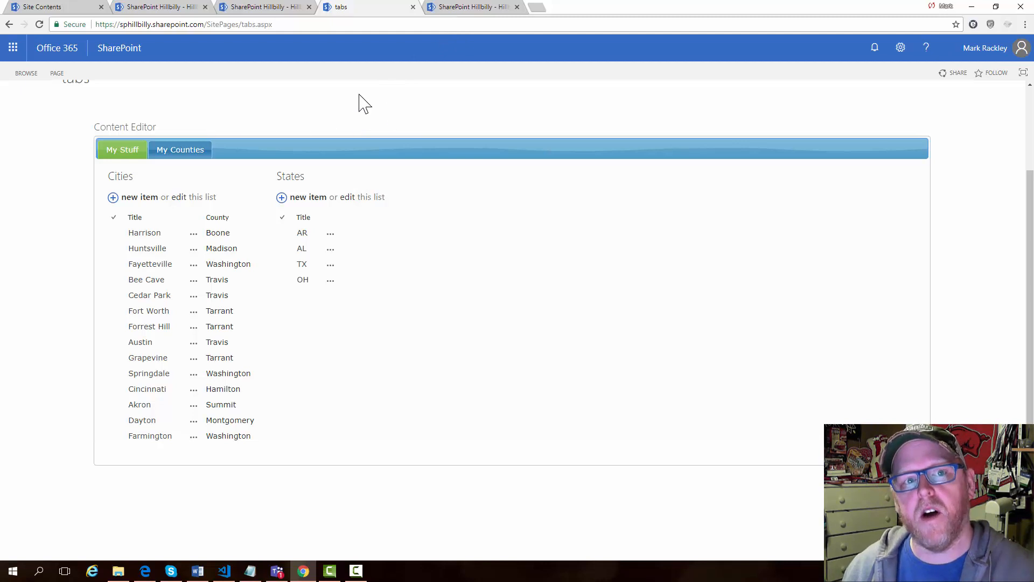
Inspect the theme name in the jQuery UI stylesheet link near the start of the script.
click(243, 7)
scroll(289, 201, up, 3)
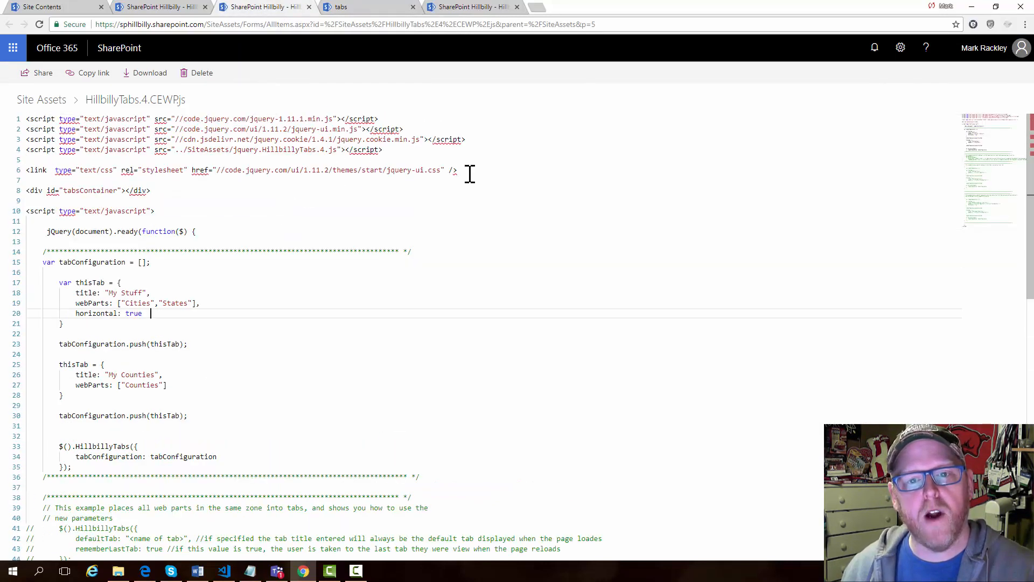
double_click(434, 169)
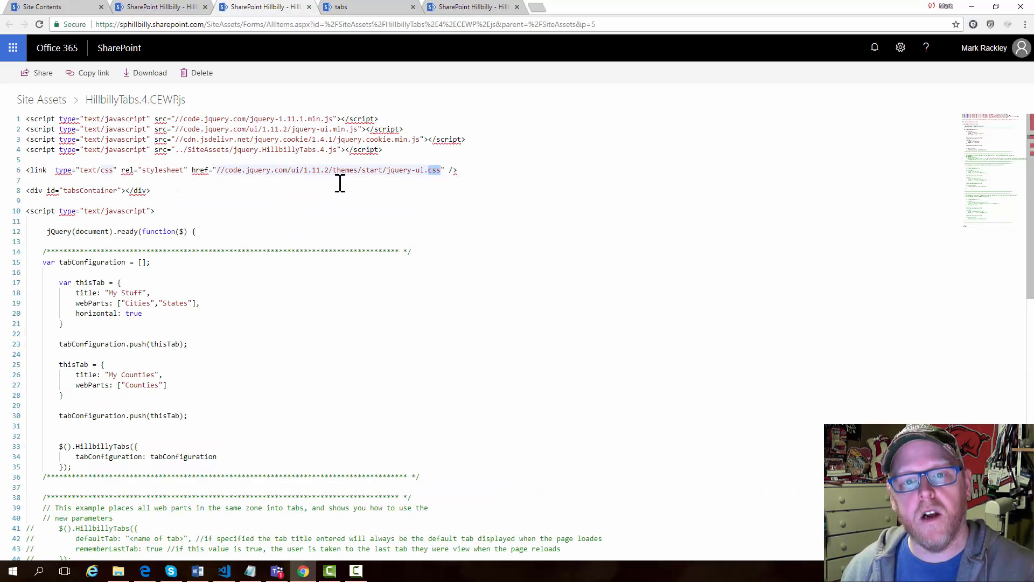
double_click(376, 171)
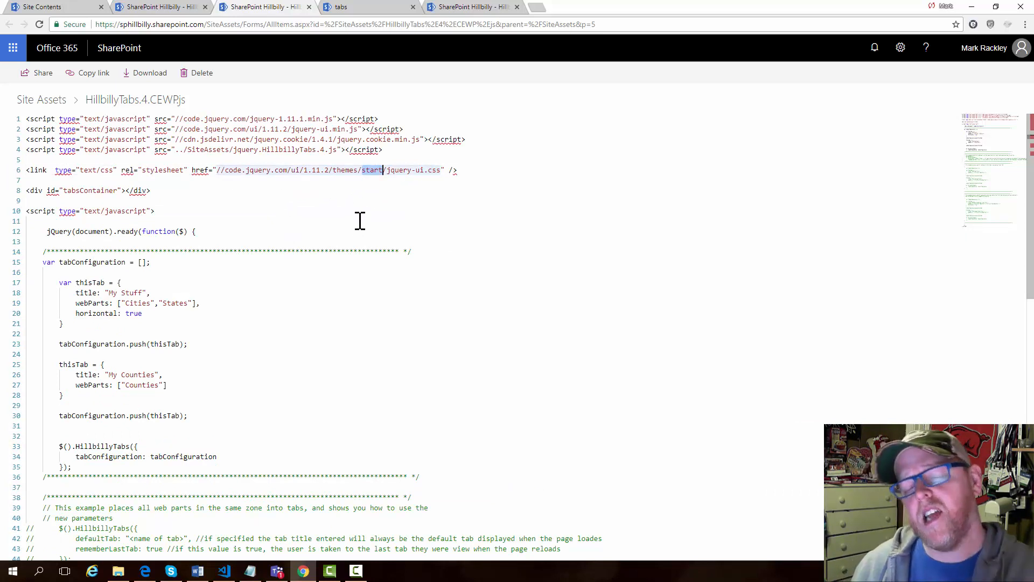
Open jqueryui.com in a new browser tab and display the ThemeRoller theme gallery.
click(538, 7)
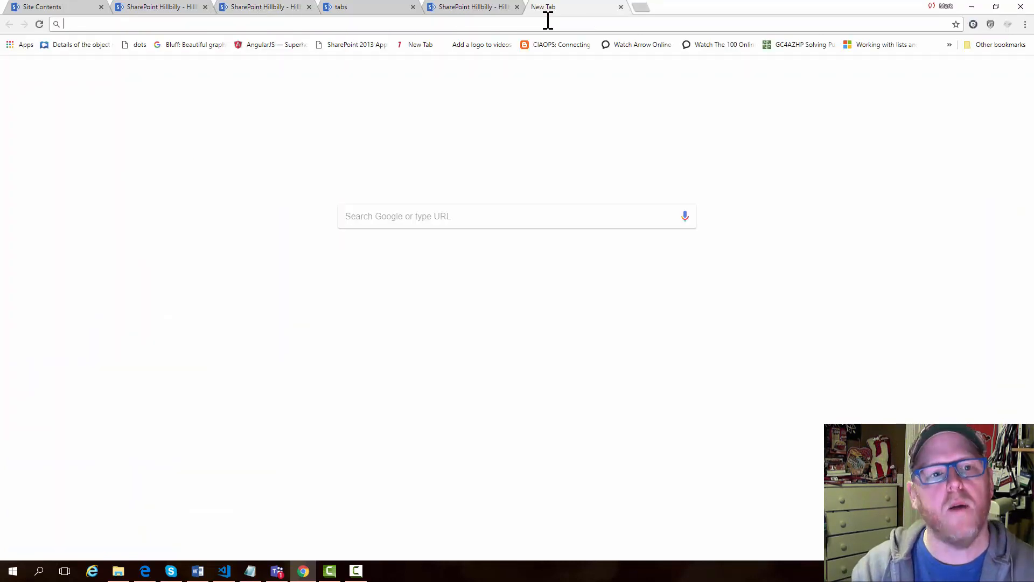
text(jqueryui)
key(Return)
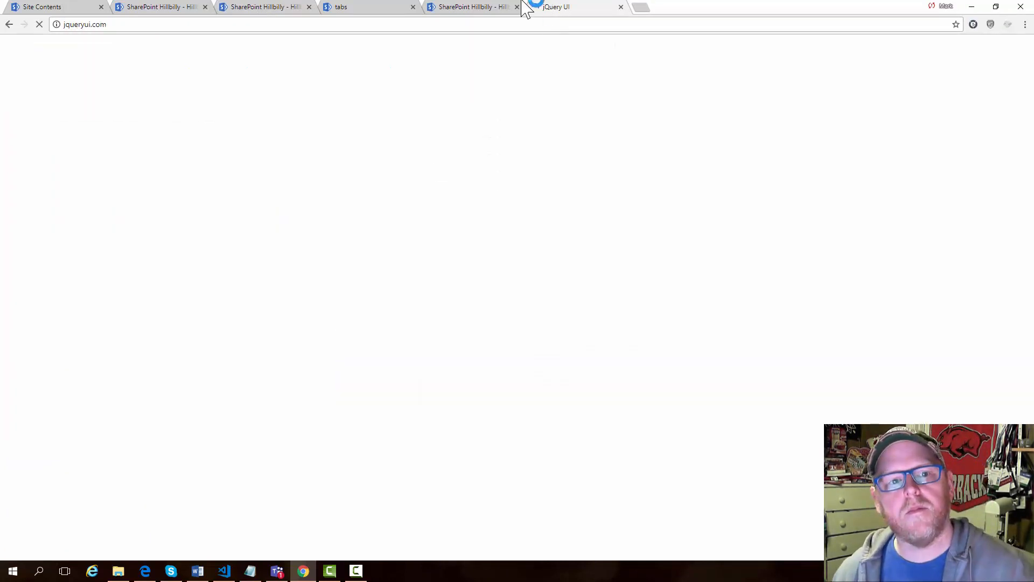
scroll(147, 227, down, 8)
scroll(147, 228, up, 12)
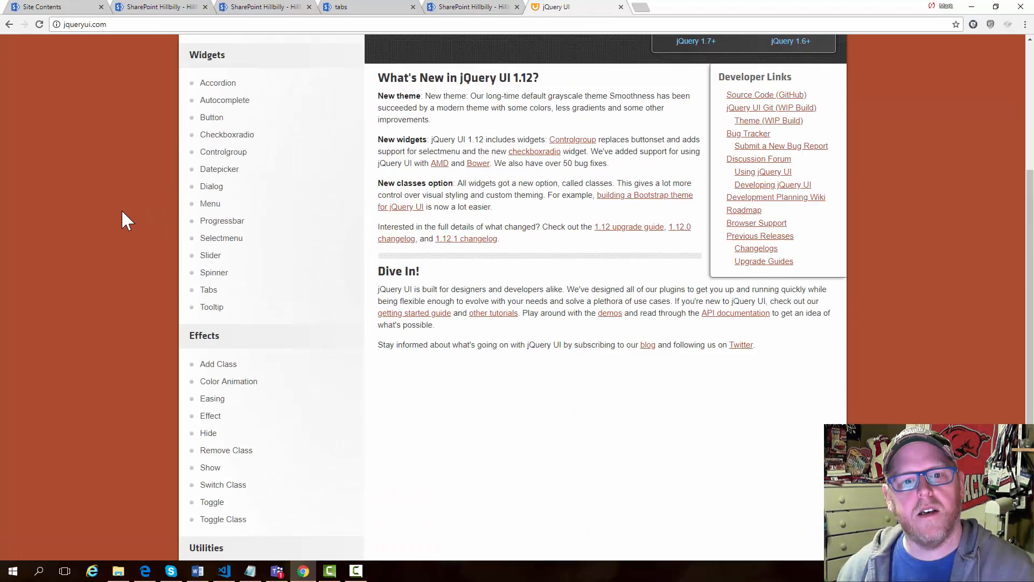
click(386, 148)
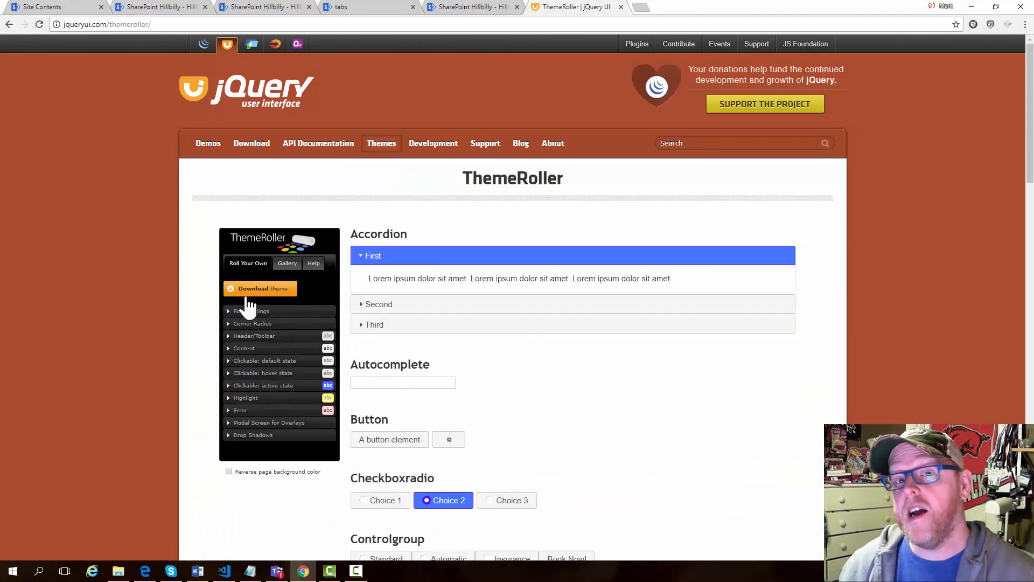
click(287, 264)
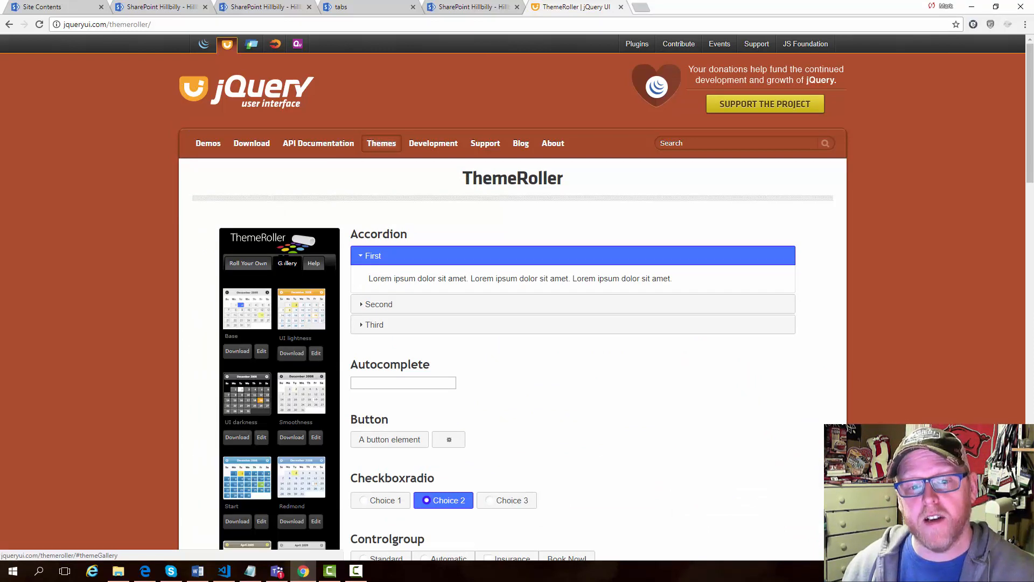
Preview the Blitzer theme from the gallery on the sample widgets, including Tabs.
scroll(97, 306, down, 2)
scroll(251, 247, down, 8)
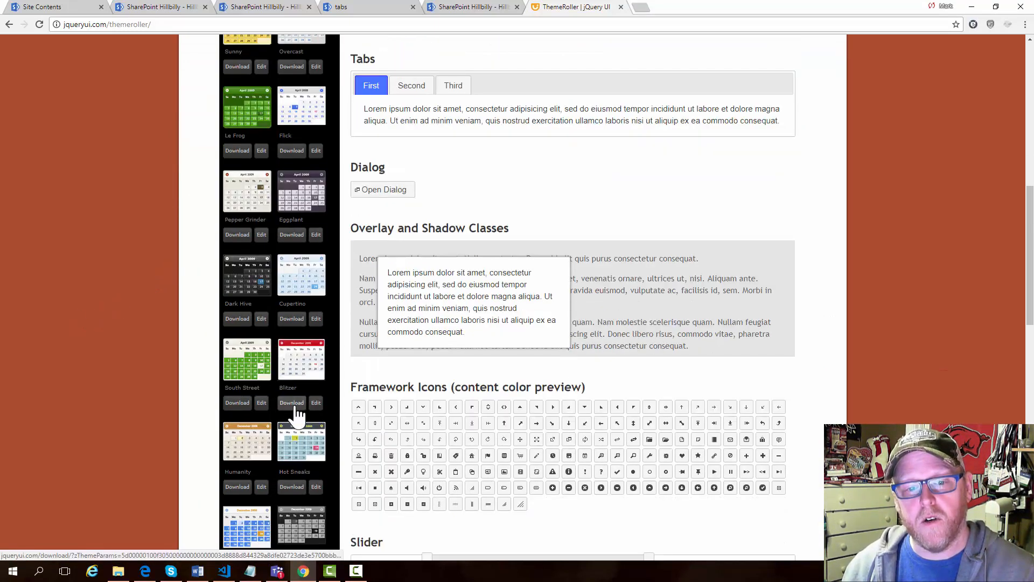
click(299, 361)
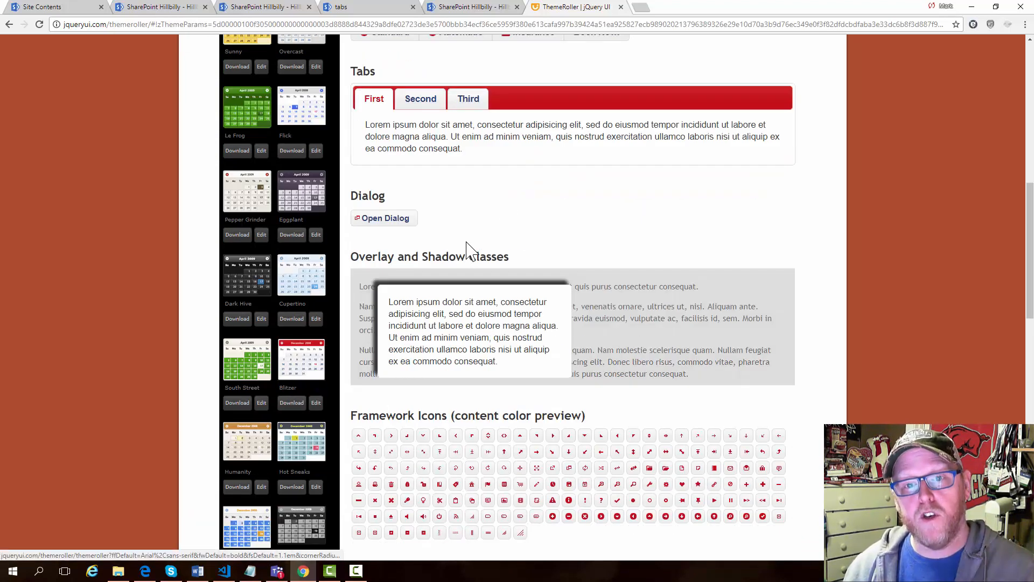
scroll(468, 249, up, 1)
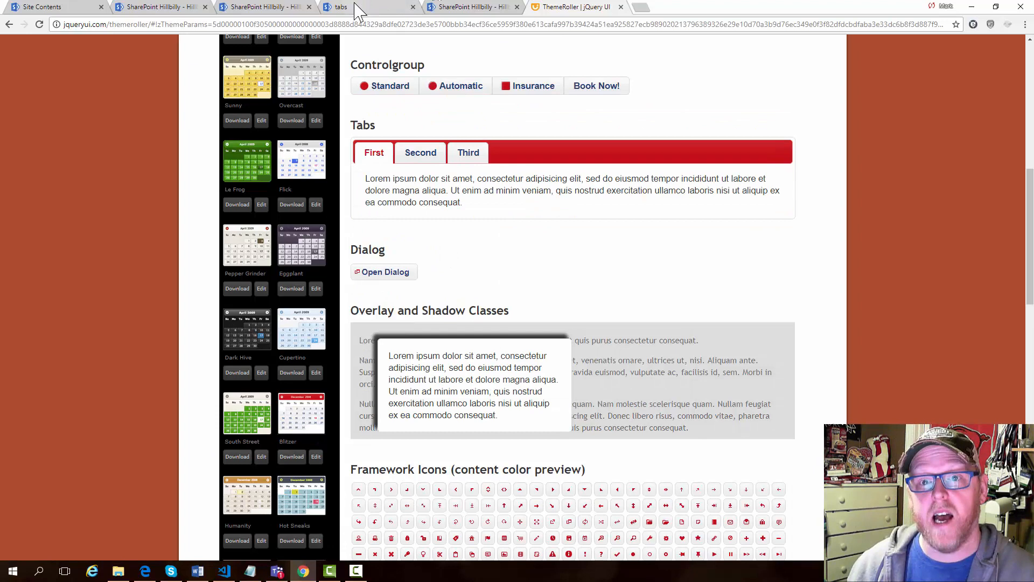
Replace the theme name in the script's jQuery UI stylesheet link with blitzer and save the script.
click(451, 6)
scroll(434, 164, up, 7)
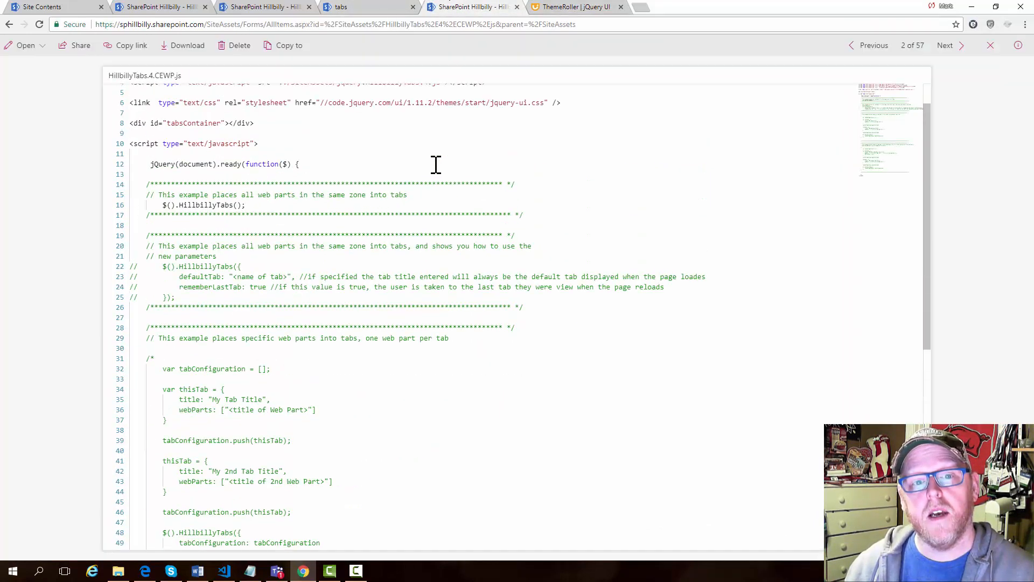
click(263, 6)
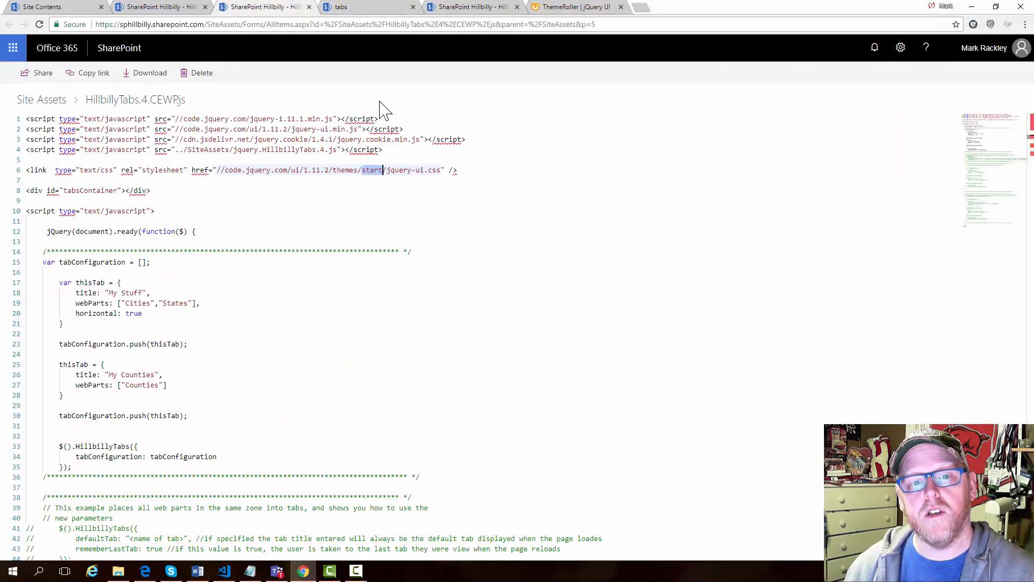
click(373, 169)
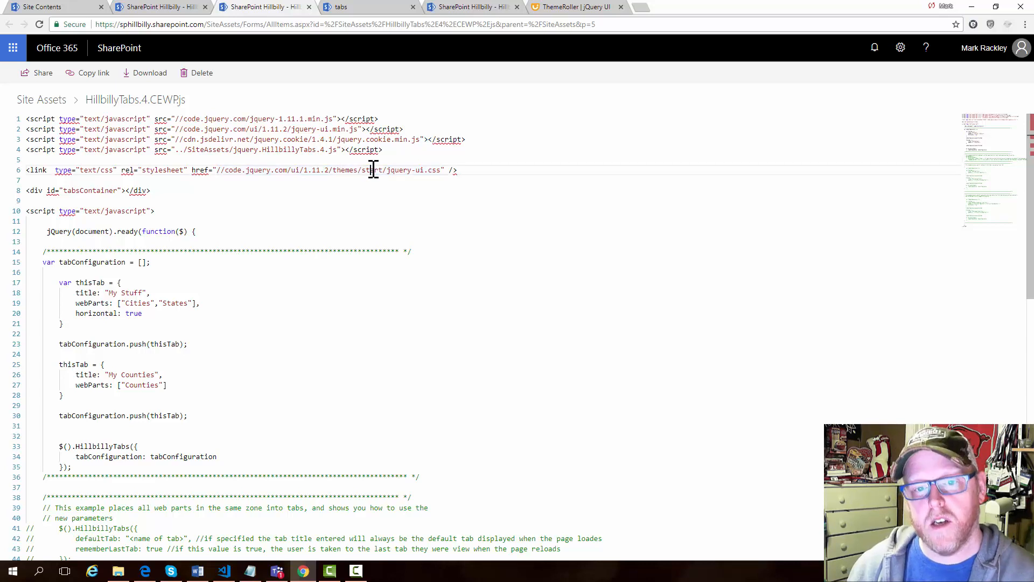
double_click(383, 175)
text(b)
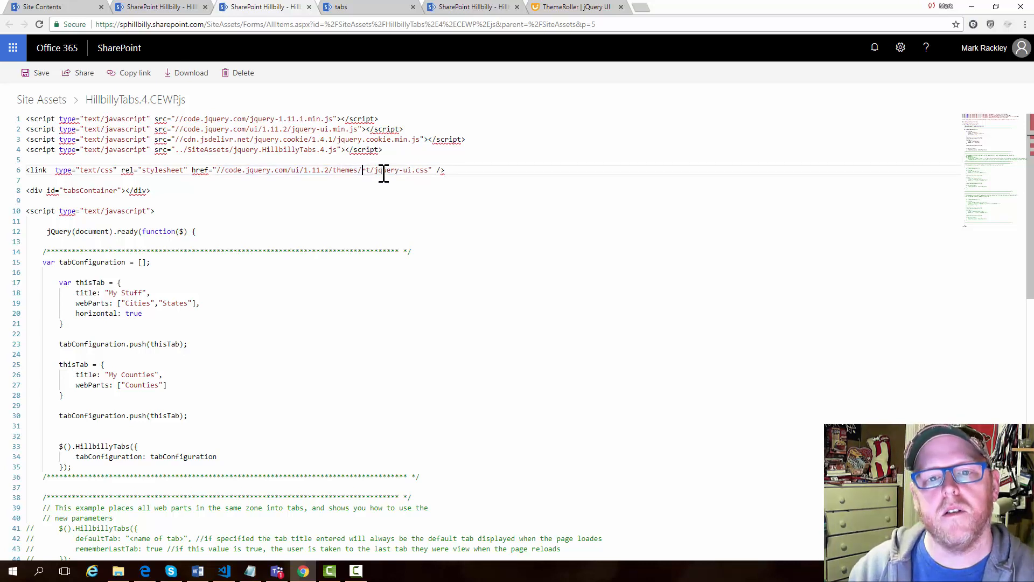
text(litzer)
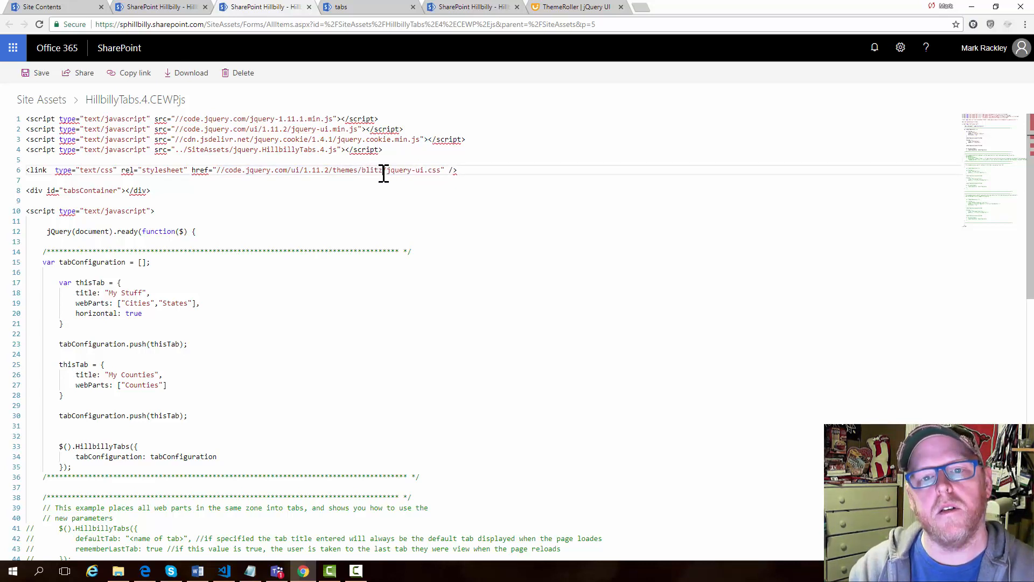
click(38, 73)
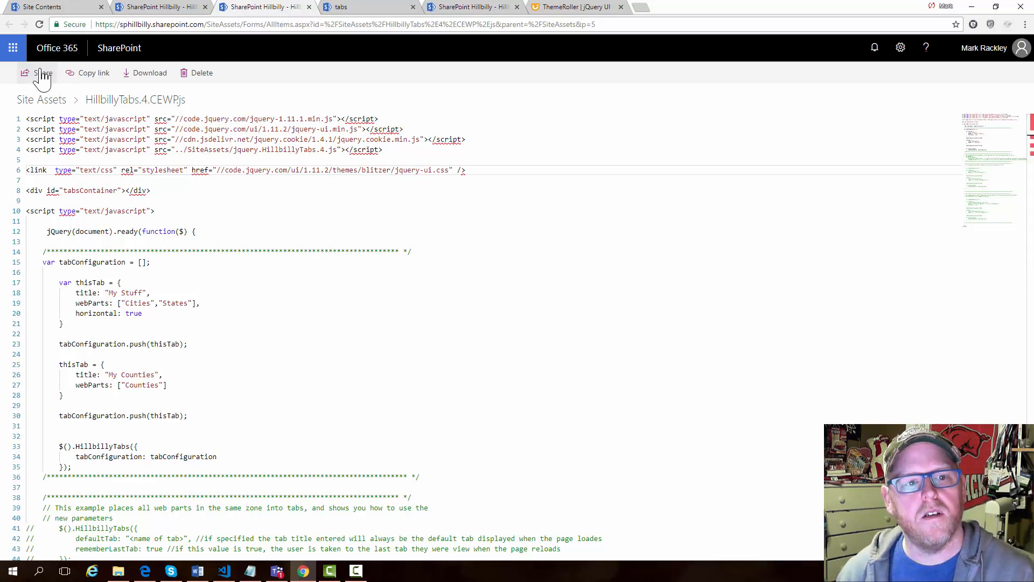
Reload the tabs page and check the new theme on the My Counties and My Stuff tabs.
click(350, 7)
click(354, 23)
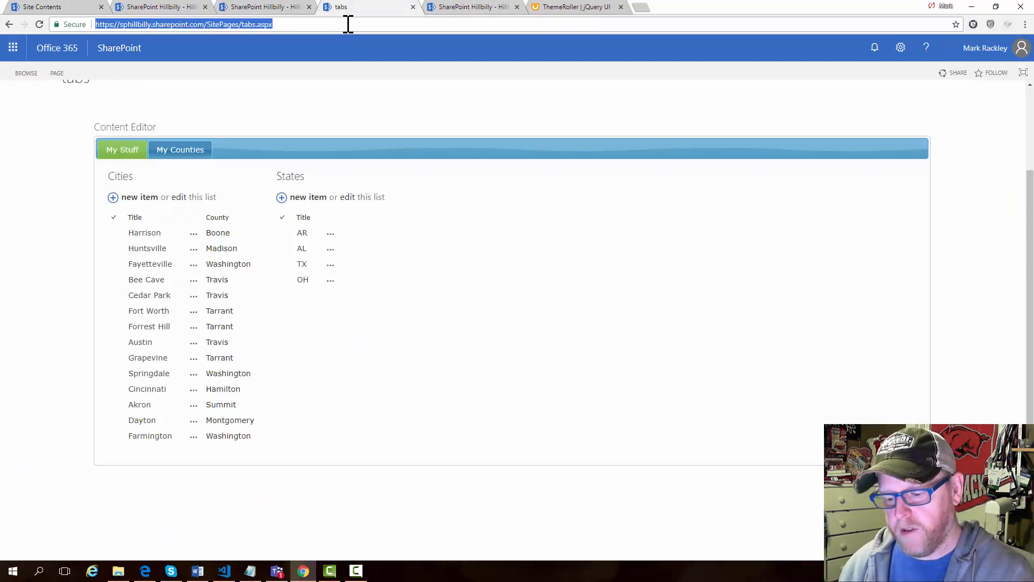
key(Return)
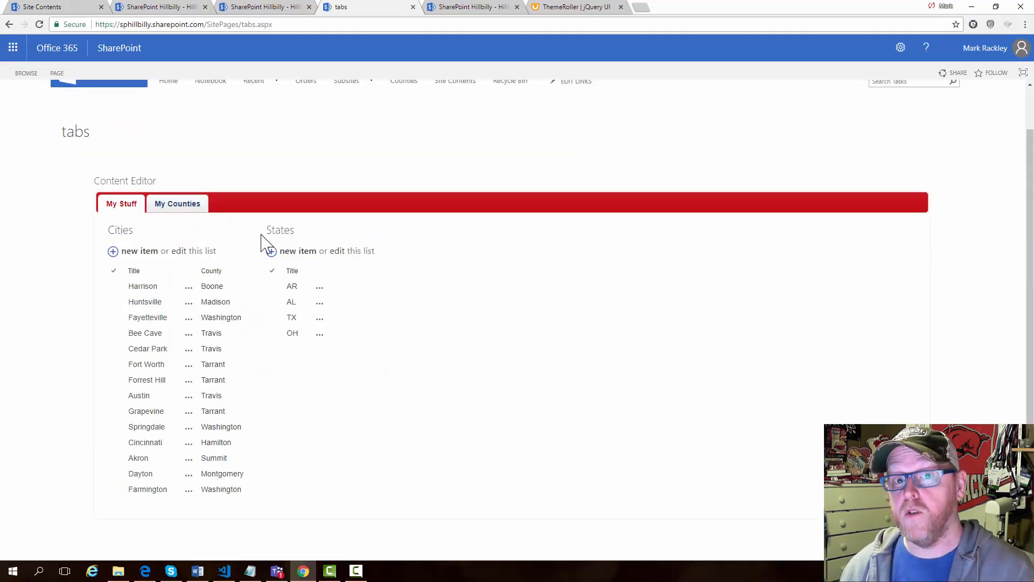
click(186, 234)
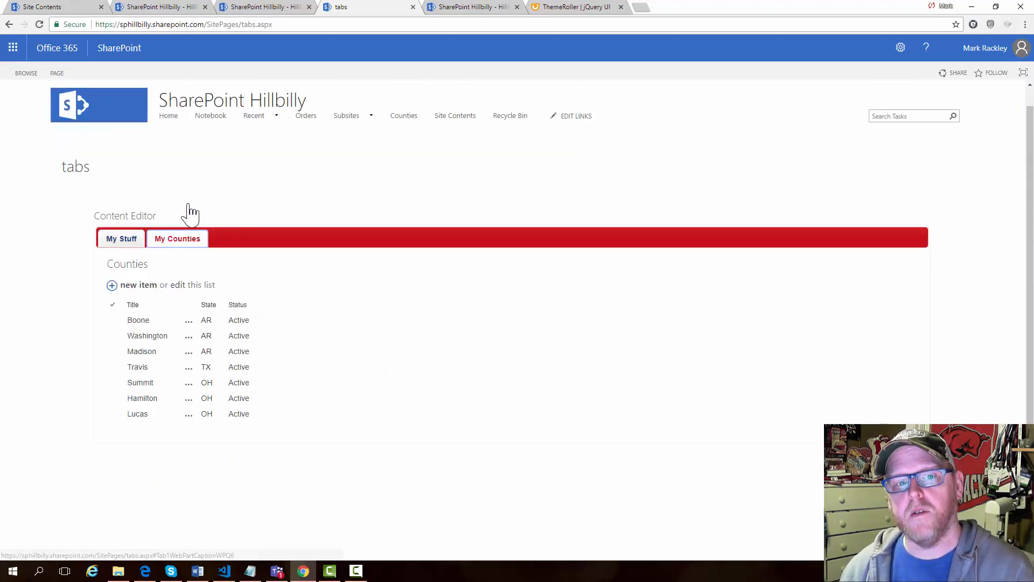
click(122, 240)
Return to ThemeRoller and view the Roll Your Own options for building a custom theme.
click(575, 7)
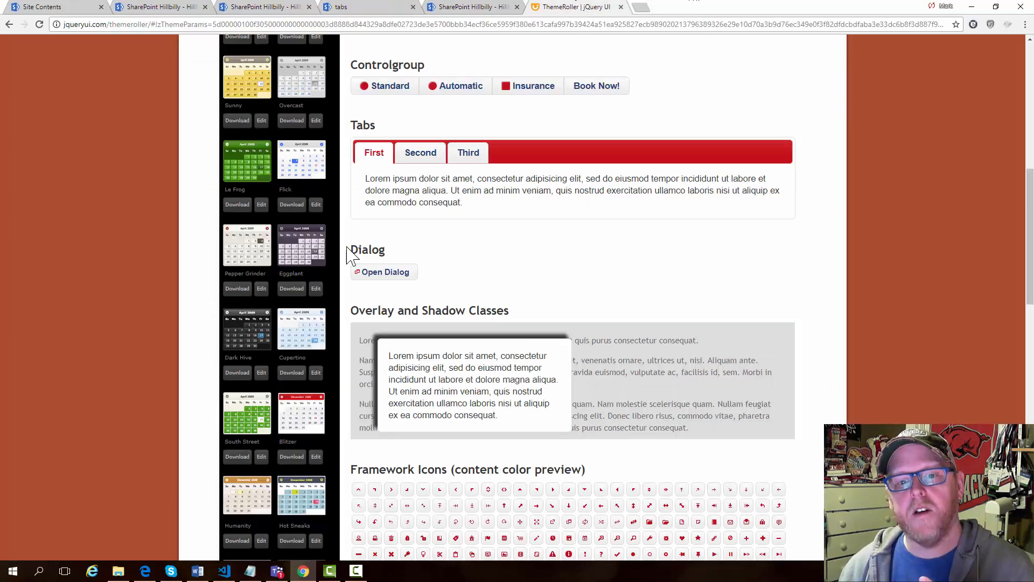
scroll(302, 241, up, 8)
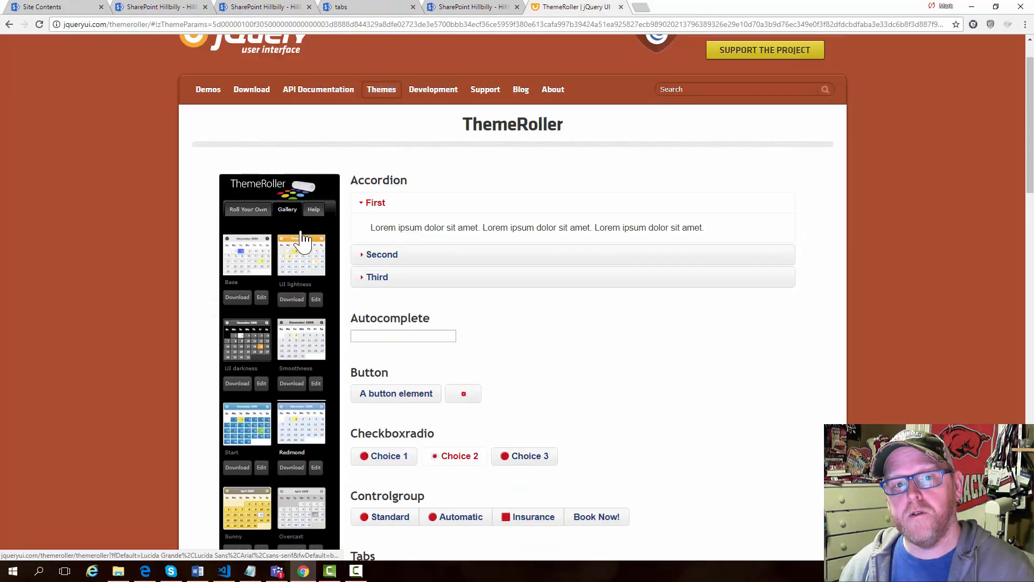
click(247, 212)
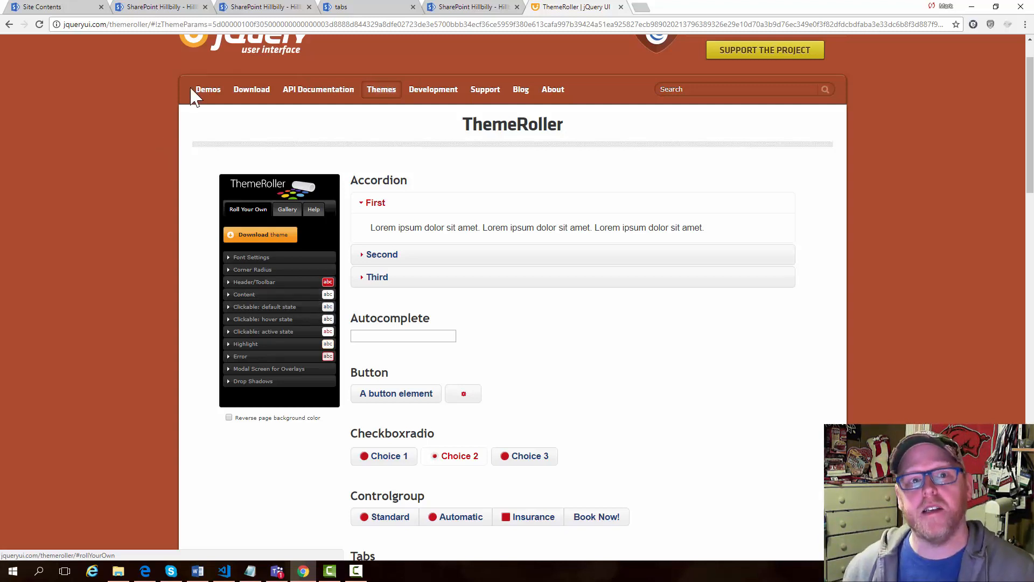
Switch back to the script and select the theme name in its jQuery UI stylesheet link.
click(266, 7)
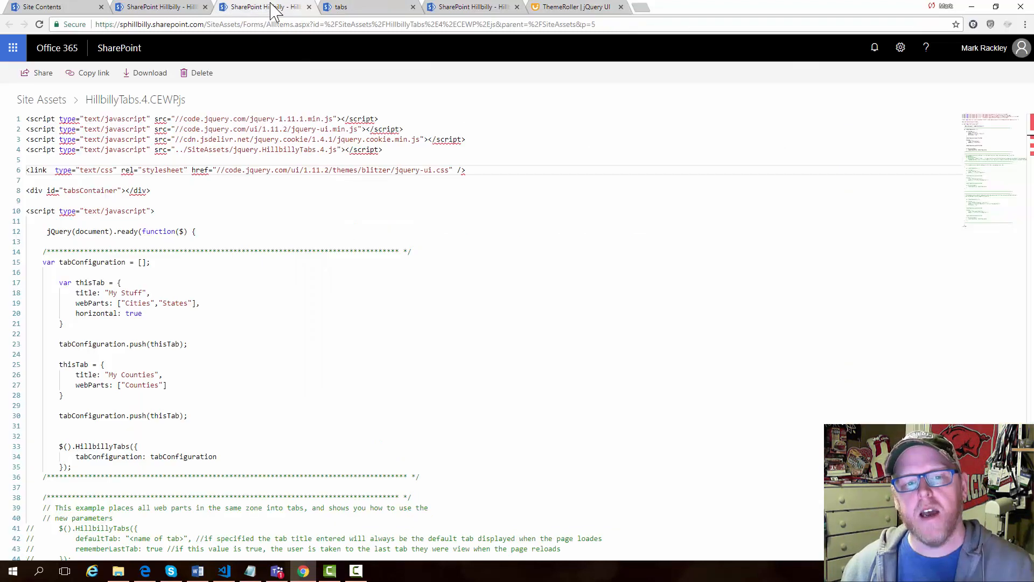
double_click(376, 170)
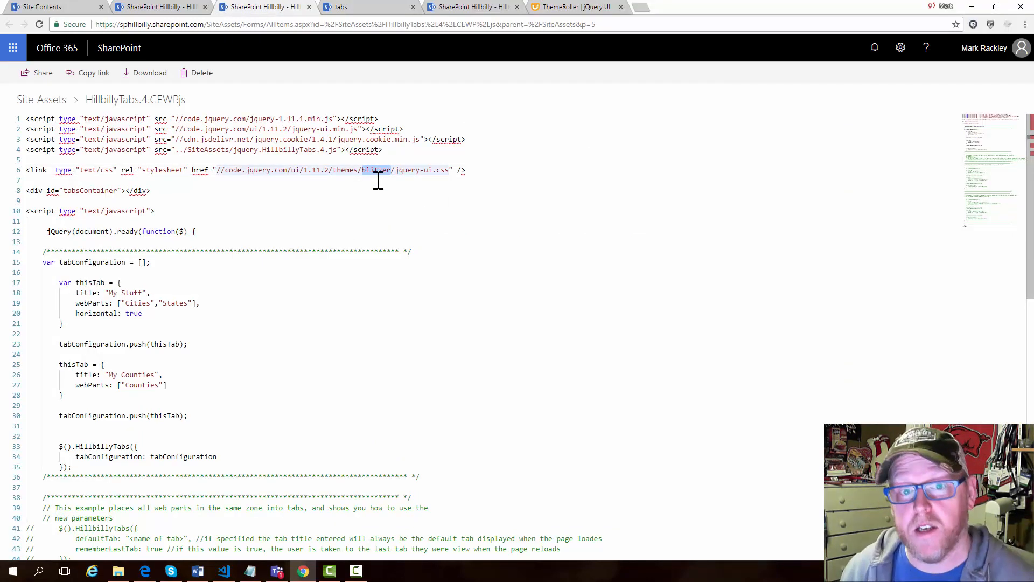